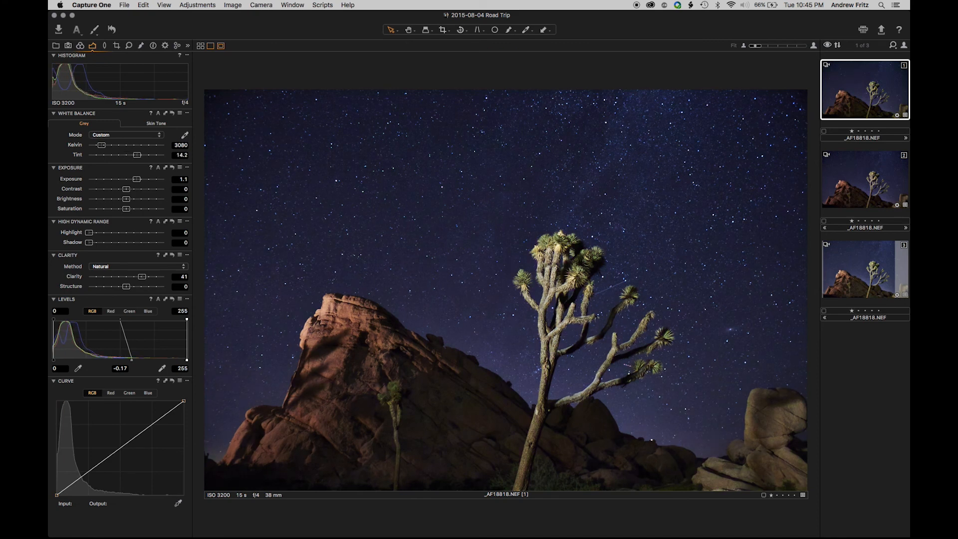
Step: Export the starry Joshua tree variant as a 16-bit PSD in Adobe RGB (1998) to the JTEditDemo2 folder, with sharpening disabled
right_click(458, 220)
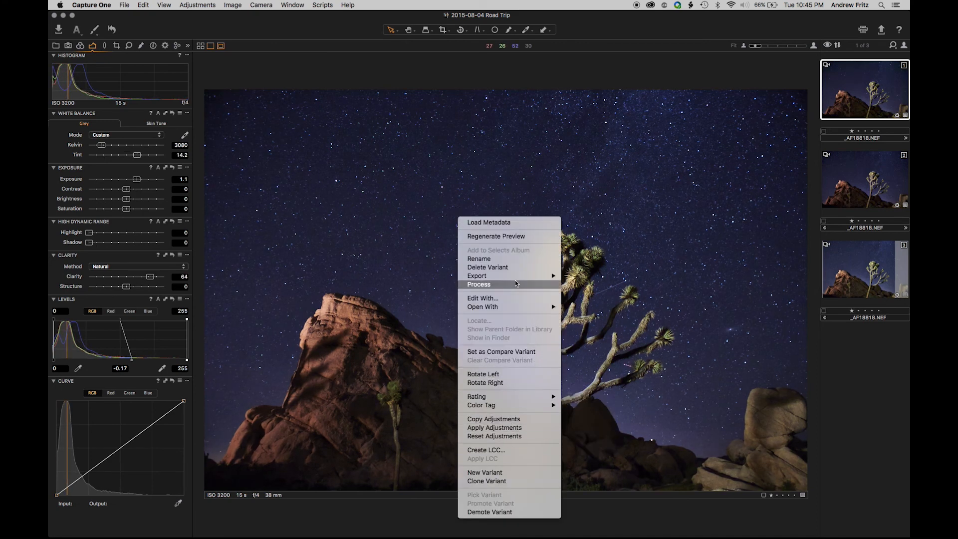
mouse_move(537, 276)
click(596, 286)
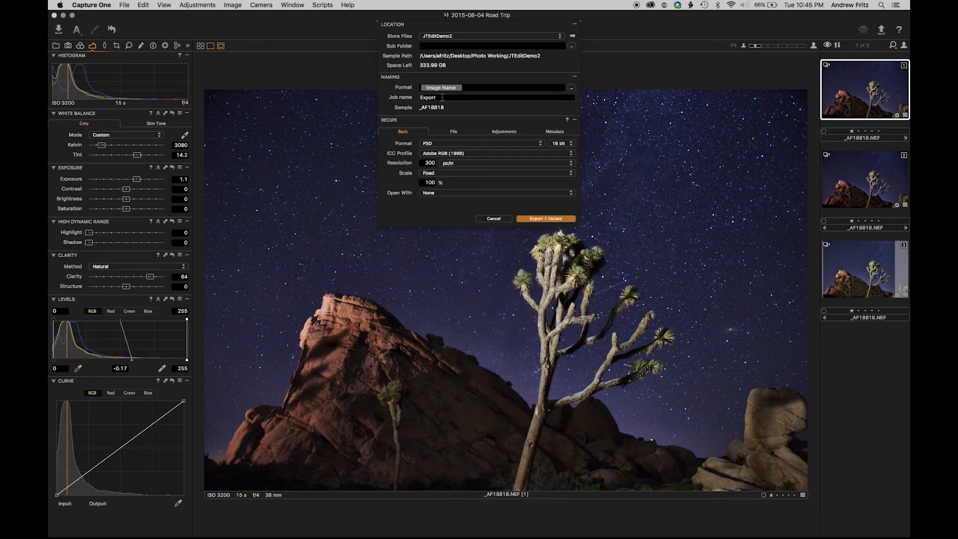
click(443, 37)
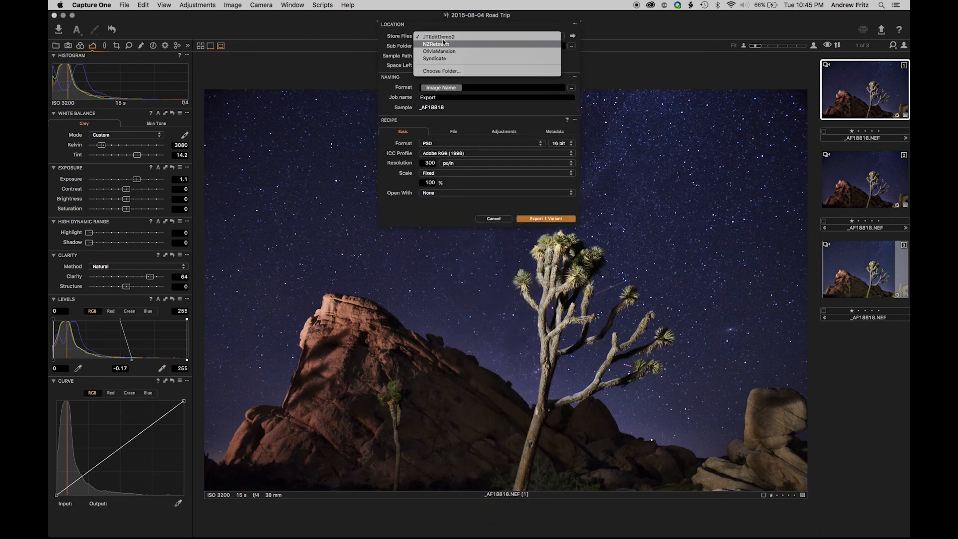
click(467, 56)
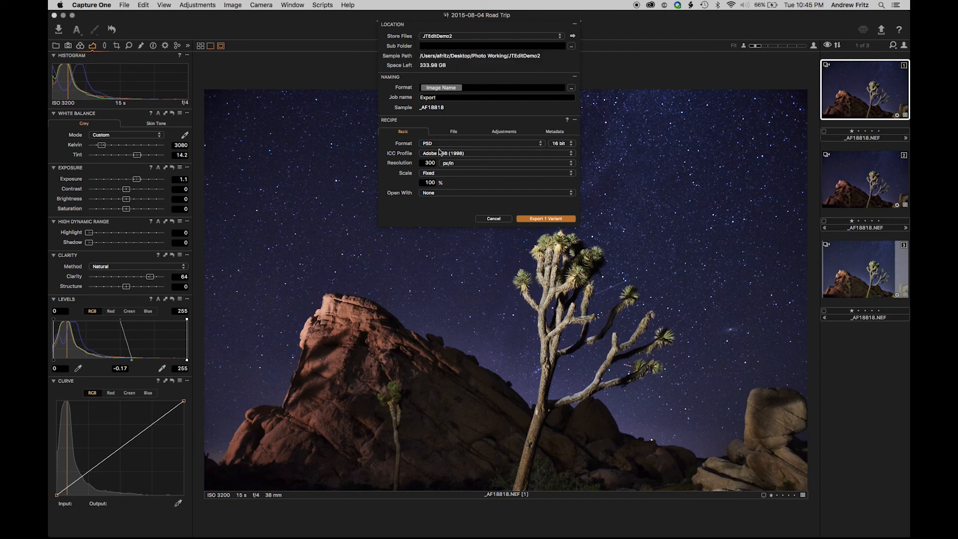
click(453, 130)
click(504, 131)
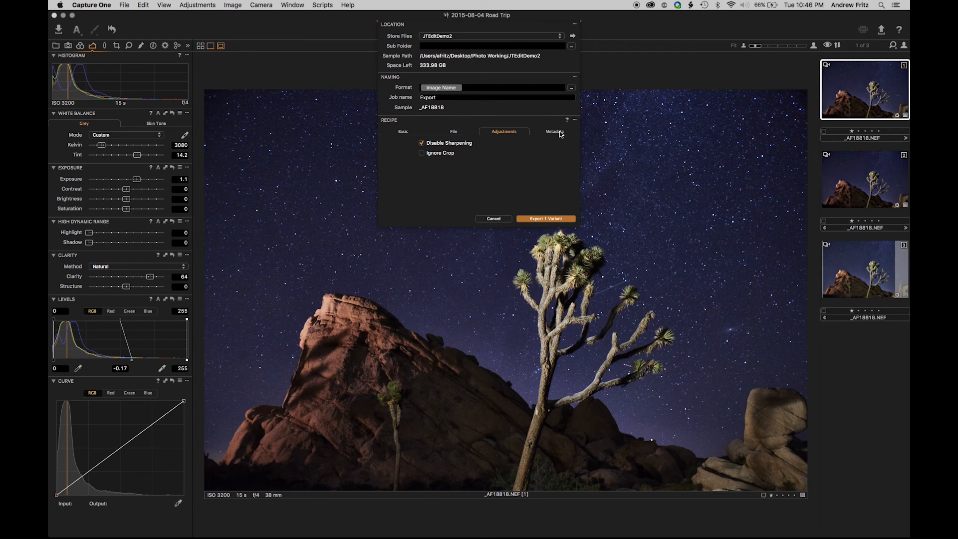
click(538, 220)
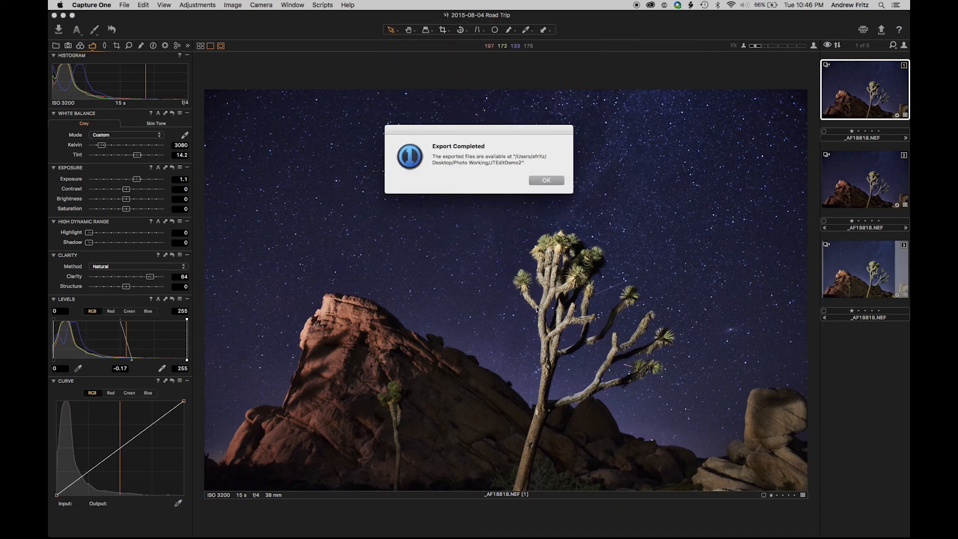
click(549, 180)
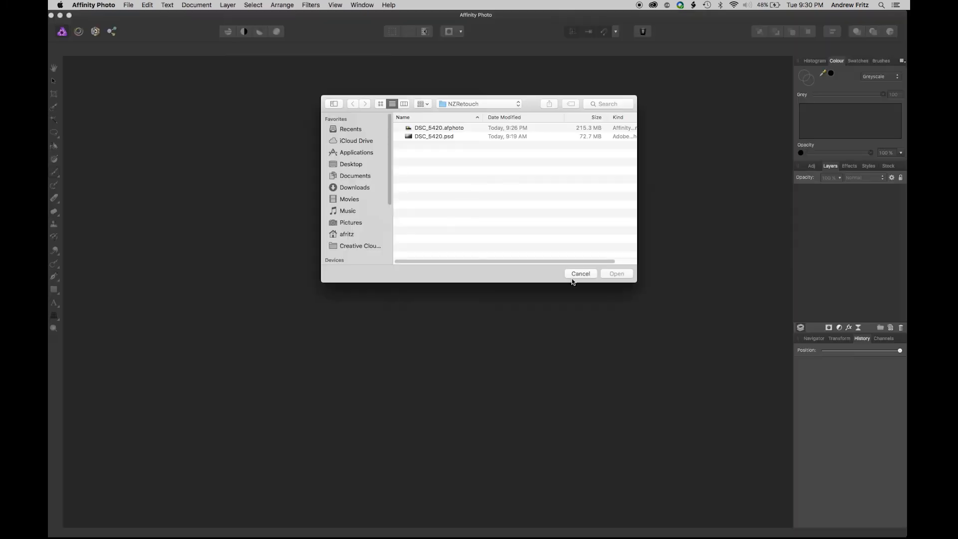
Step: In Affinity Photo, open the exported _AF18818.psd from the JTEditDemo2 folder inside Photo Working
click(444, 104)
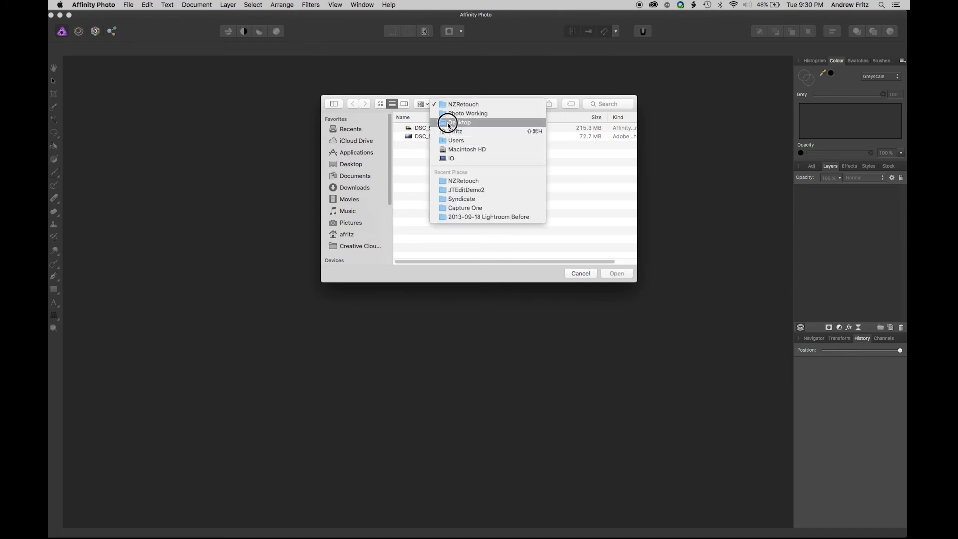
click(451, 114)
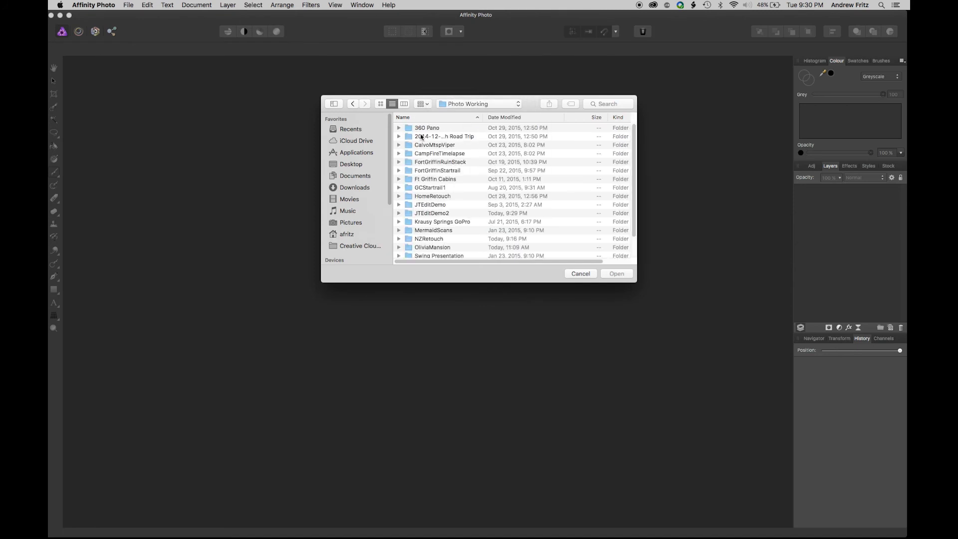
double_click(430, 211)
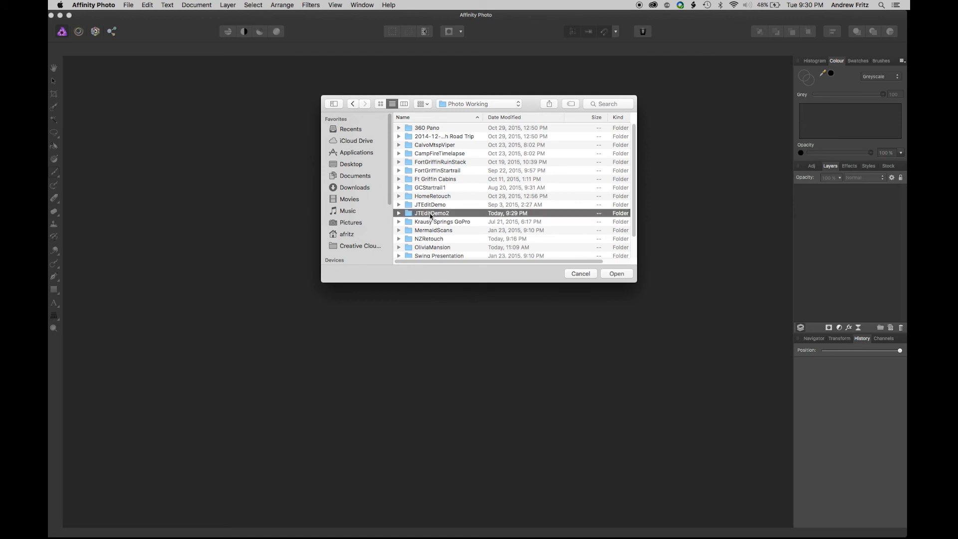
double_click(421, 128)
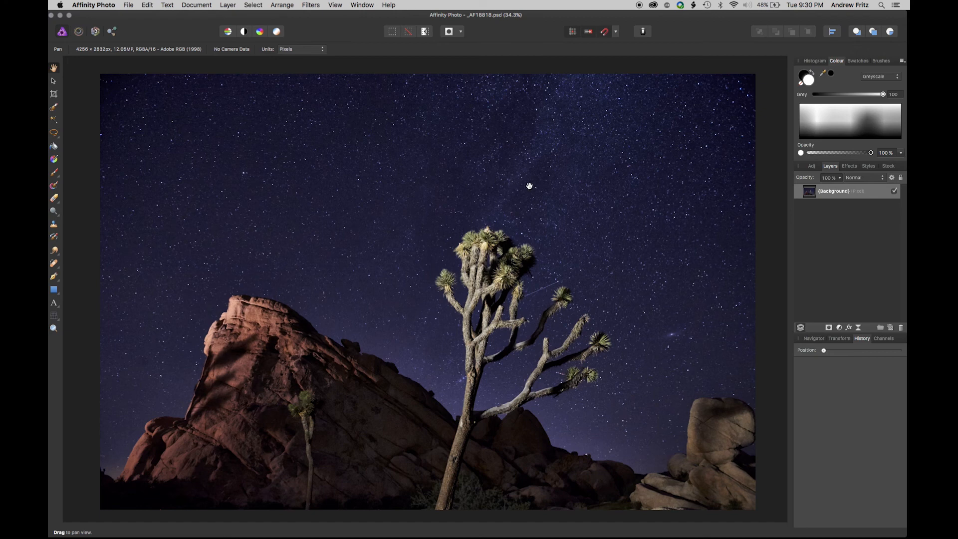
Step: Duplicate the background layer and rename the lower copy Original
key(super+j)
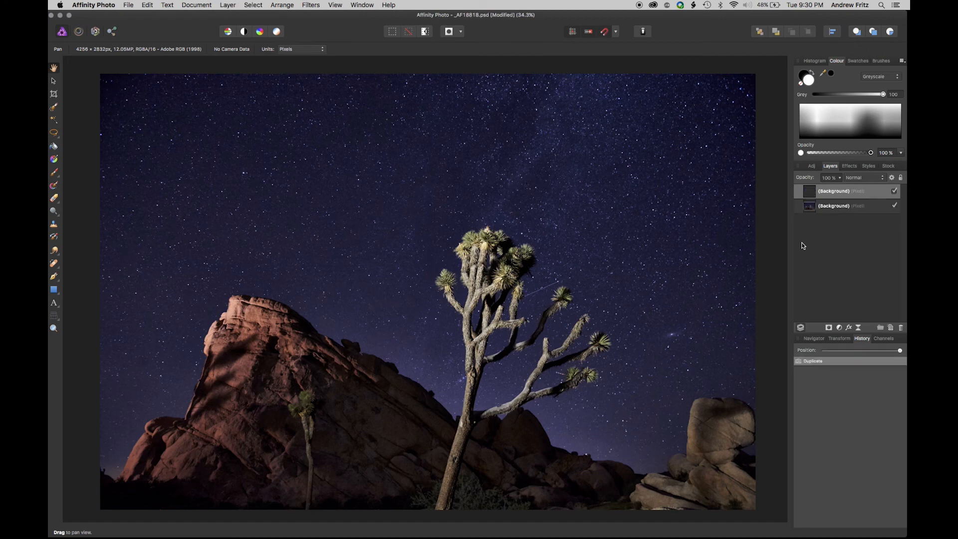
double_click(846, 208)
text(Oro)
text(riginal)
key(Return)
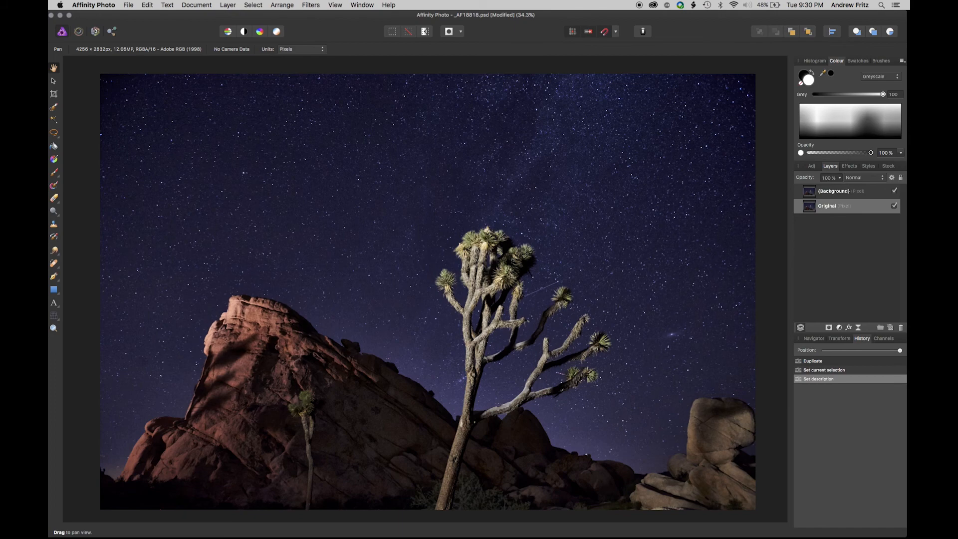
Step: Remove the two light trails in the sky beside the Joshua tree on the upper layer, using an 18 px Inpainting Brush
scroll(427, 298, up, 1)
key(super+1)
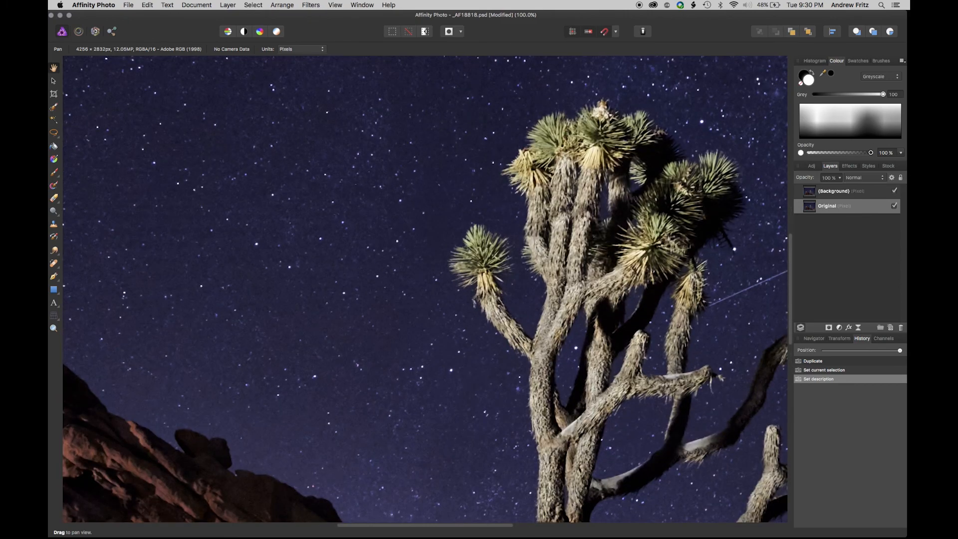
scroll(425, 289, right, 10)
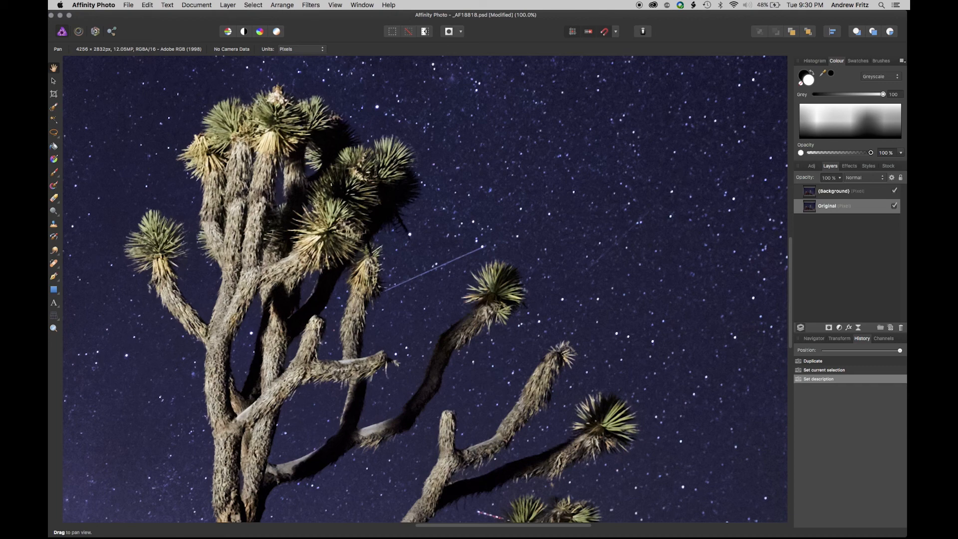
click(54, 263)
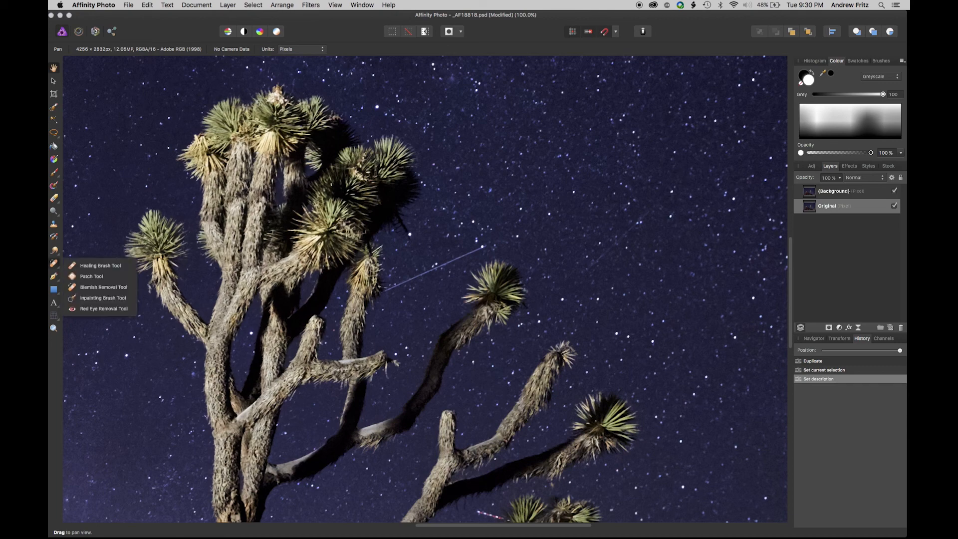
click(97, 298)
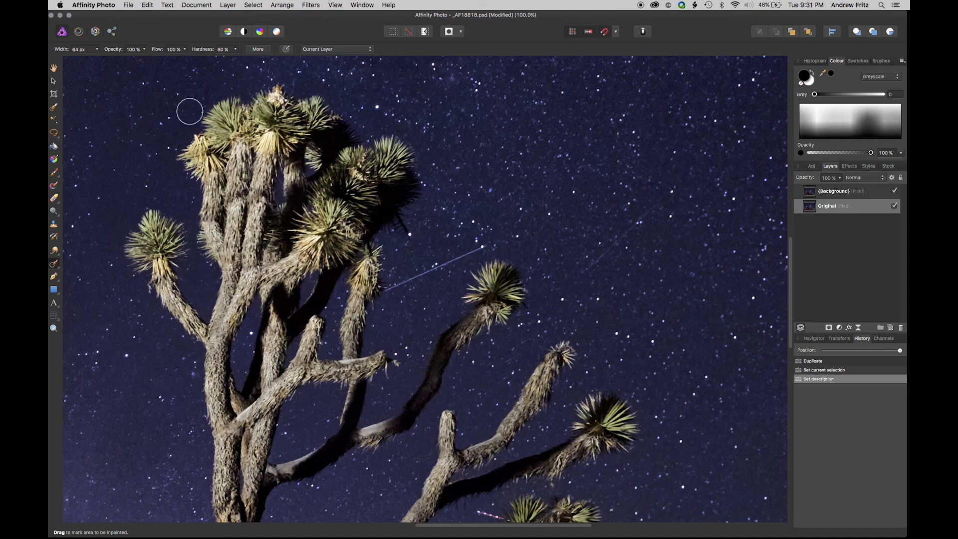
click(97, 49)
drag(97, 60, 94, 60)
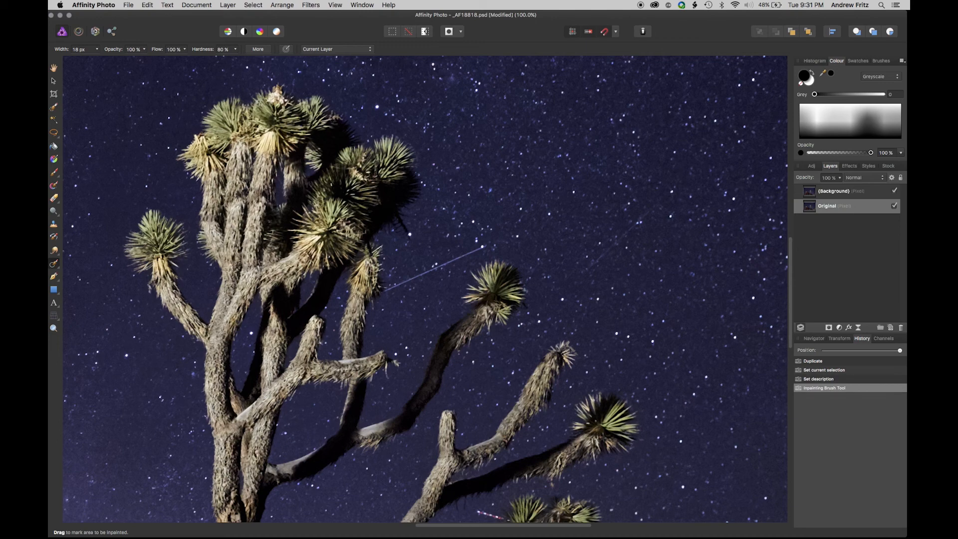
key(super+z)
click(839, 191)
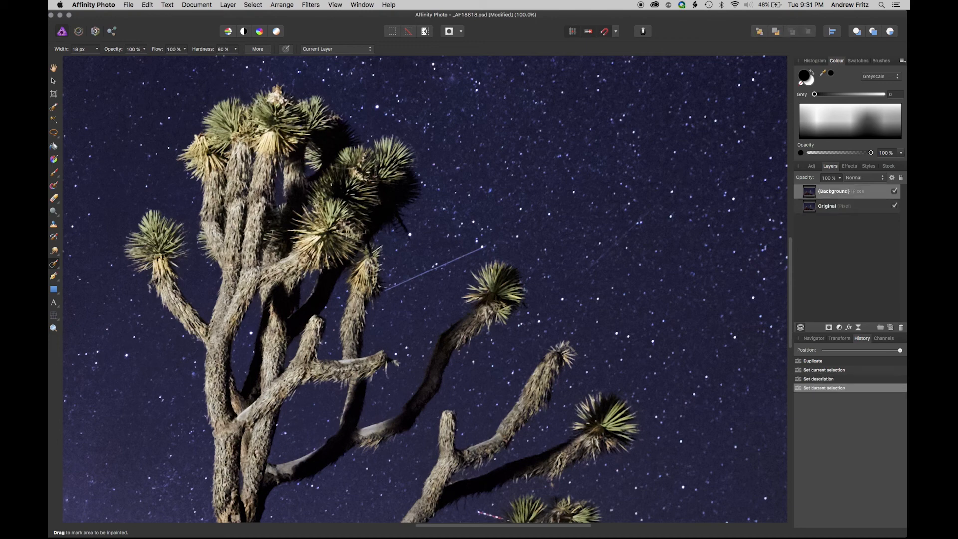
drag(385, 292, 486, 246)
drag(599, 262, 651, 208)
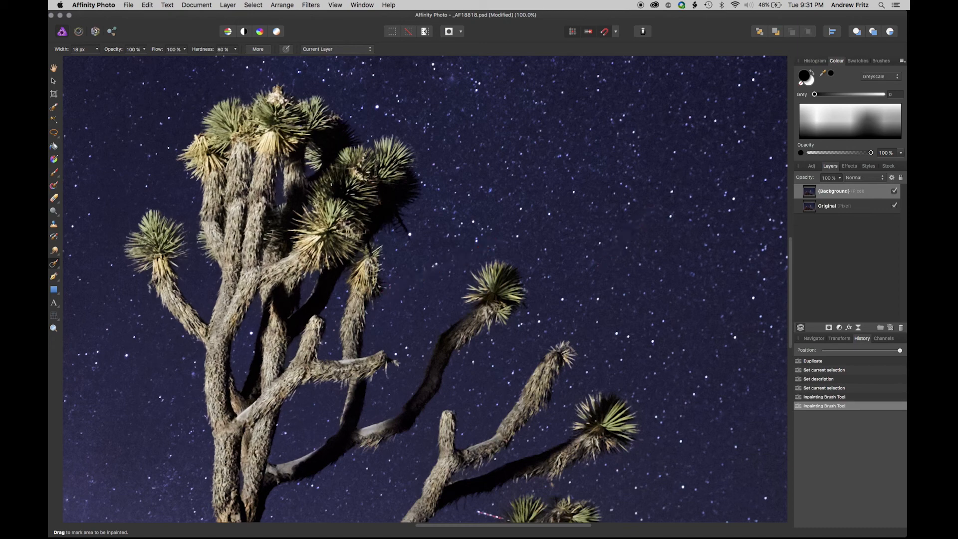
Step: Inpaint a small patch of sky beside the large red rock with the brush width set to 28 px
scroll(646, 447, down, 10)
scroll(646, 448, left, 15)
scroll(646, 447, left, 15)
scroll(426, 288, down, 1)
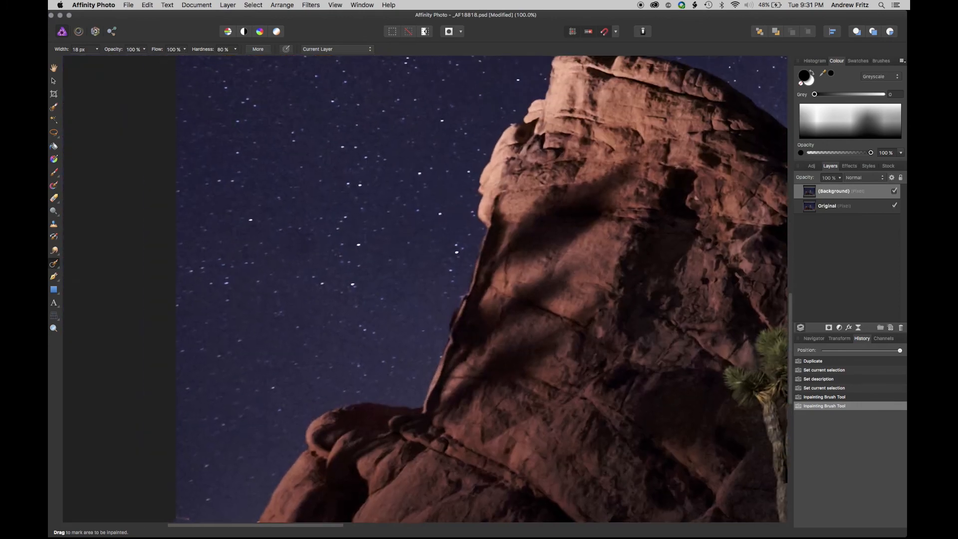
click(97, 49)
mouse_move(312, 233)
mouse_down()
mouse_move(290, 238)
mouse_move(307, 249)
mouse_move(292, 252)
mouse_up()
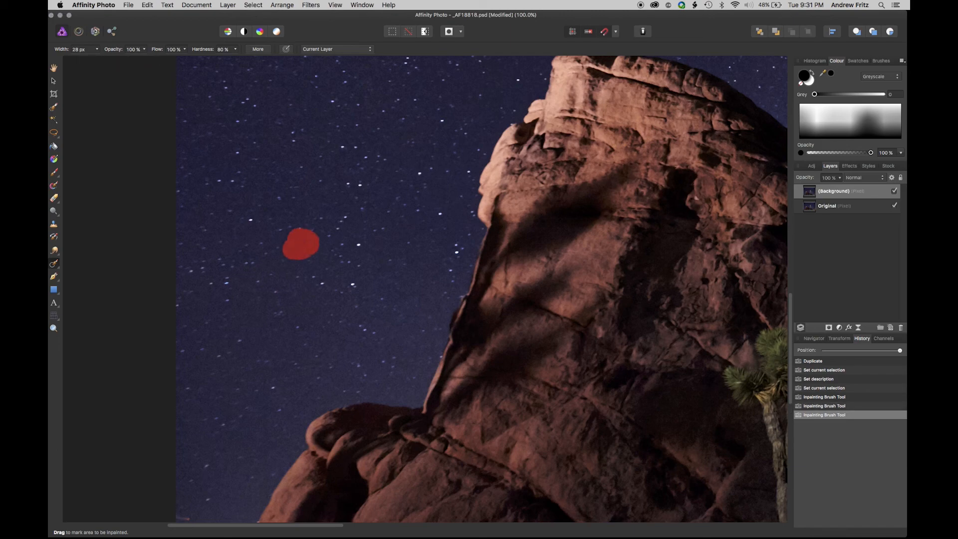
Step: Examine the sky corners, the tree branches and the foreground rocks at full size for remaining light trails
scroll(425, 289, up, 5)
scroll(425, 289, right, 5)
scroll(425, 288, down, 1)
scroll(425, 289, up, 10)
scroll(425, 289, left, 8)
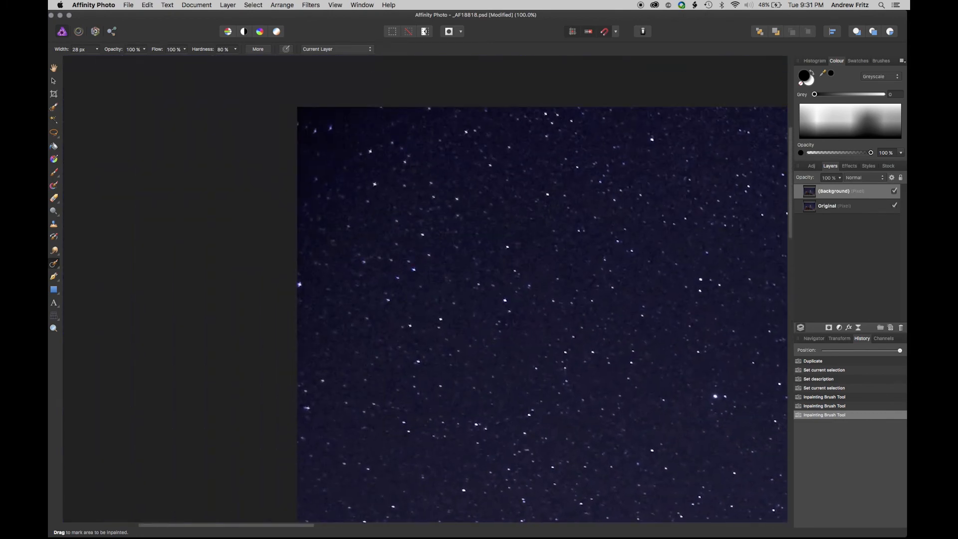
scroll(425, 289, right, 7)
scroll(425, 289, down, 10)
scroll(425, 289, right, 8)
scroll(425, 289, up, 10)
scroll(425, 289, right, 6)
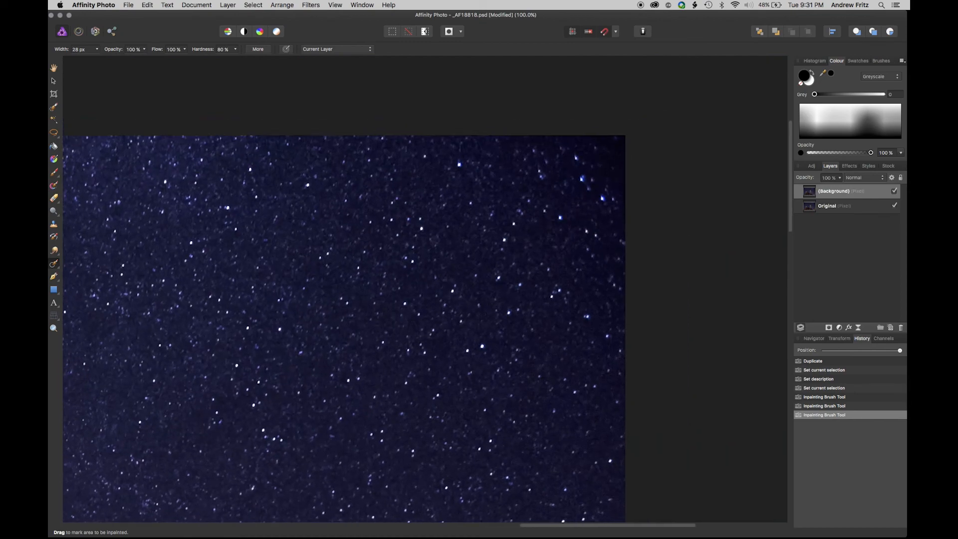
scroll(425, 289, down, 10)
scroll(425, 289, left, 6)
scroll(425, 289, down, 8)
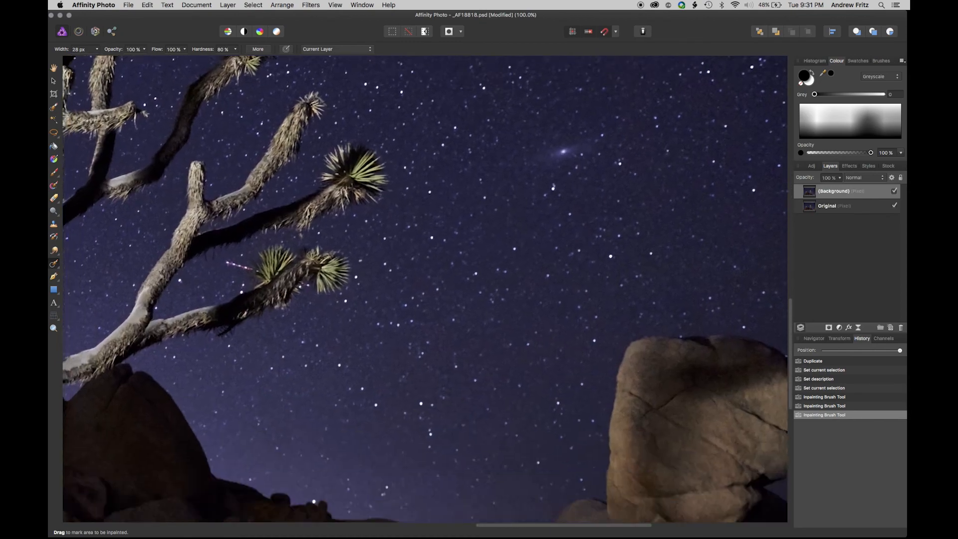
scroll(425, 289, right, 5)
scroll(425, 289, left, 10)
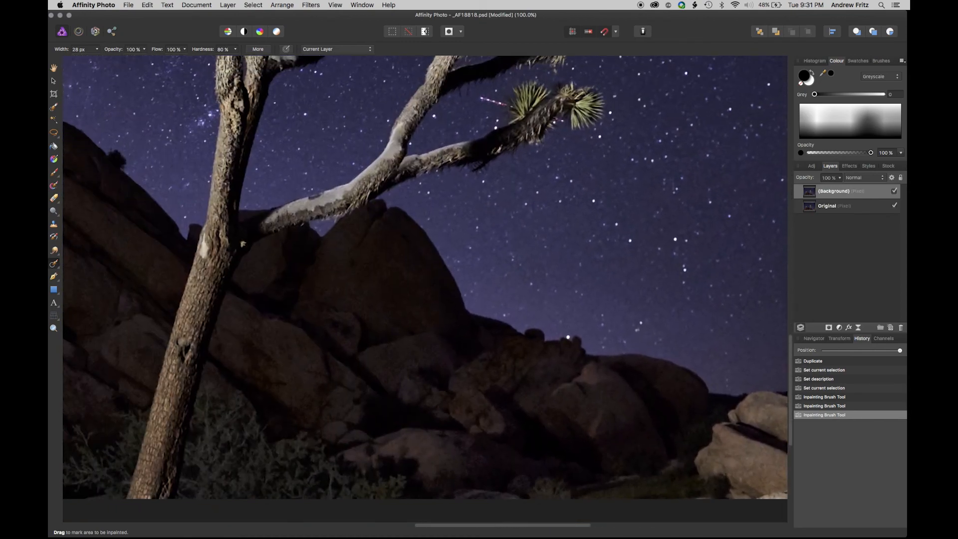
scroll(425, 288, down, 6)
scroll(426, 289, left, 10)
scroll(425, 289, up, 5)
scroll(425, 289, up, 3)
Step: Rename the retouched upper layer as Cleaned
key(super+minus)
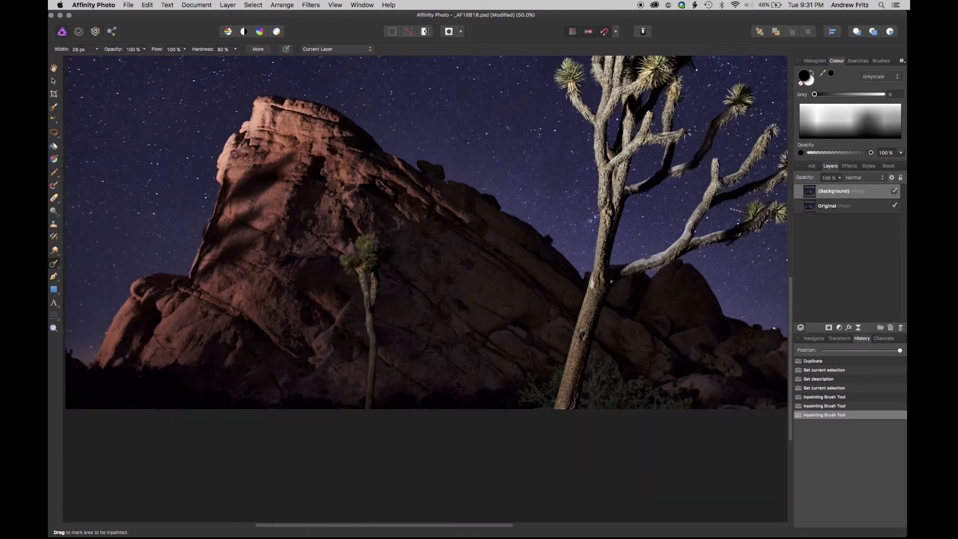
double_click(833, 190)
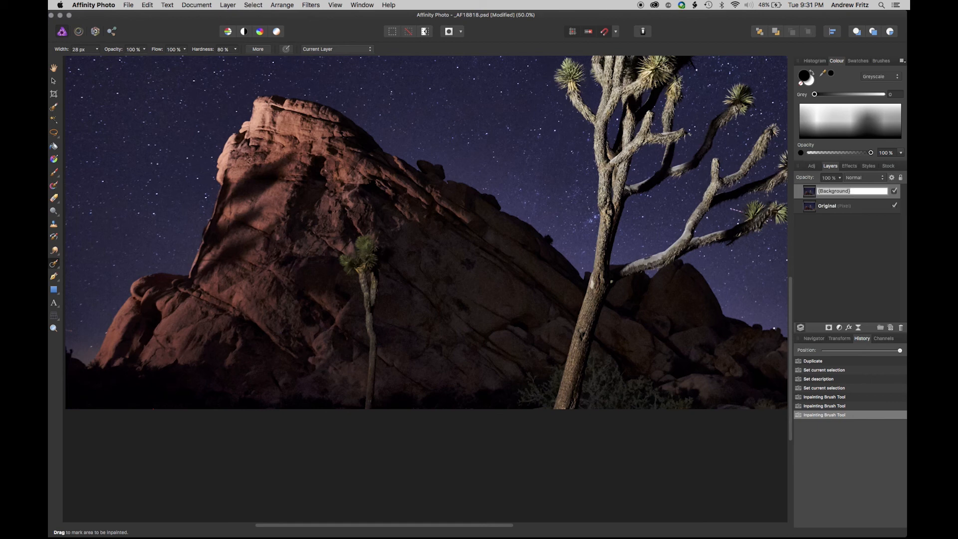
text(Cleaned)
key(Return)
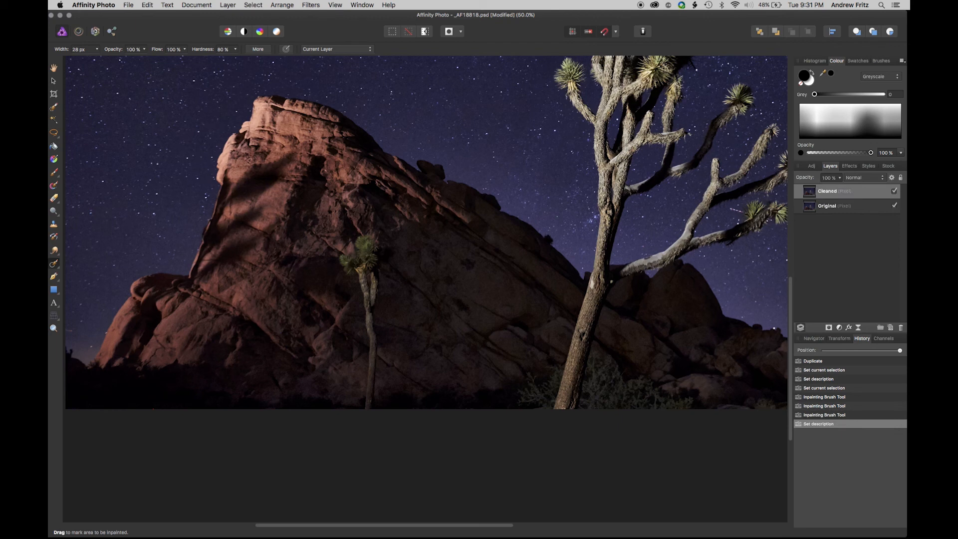
Step: Inpaint the short streak at the photo's left edge, just above the dark horizon beside the red rock
scroll(425, 289, down, 1)
key(super+plus)
scroll(425, 289, left, 8)
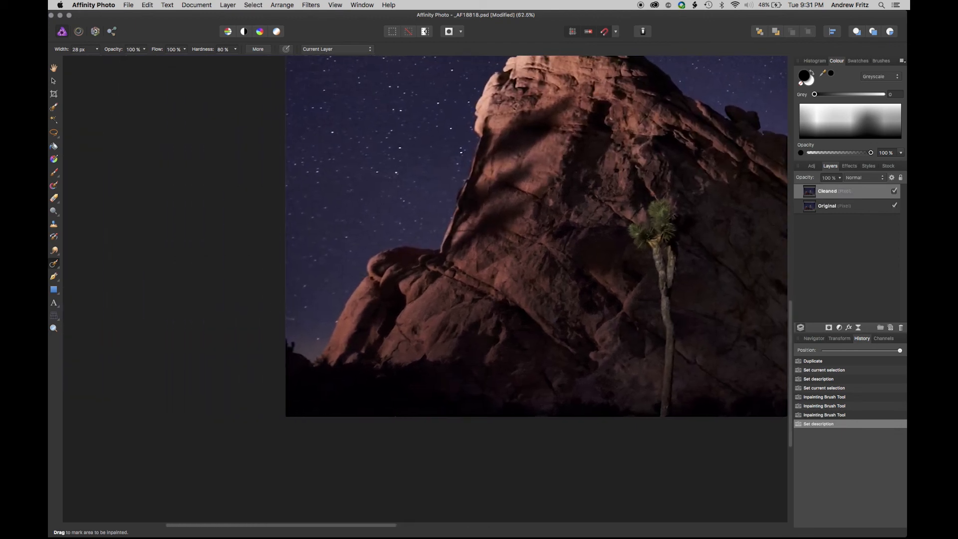
scroll(536, 246, up, 2)
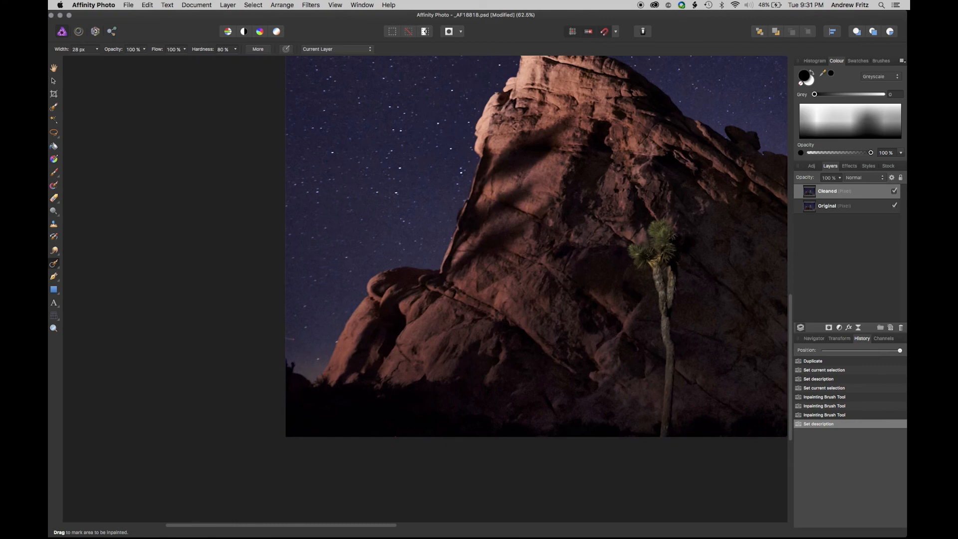
drag(287, 339, 299, 340)
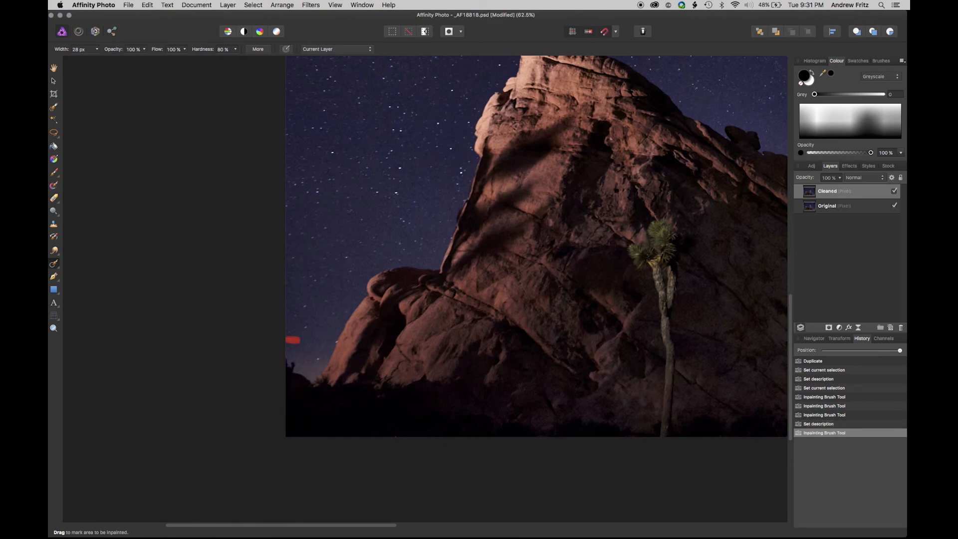
Step: Check the sky, the Joshua tree and the foreground rocks on the Cleaned layer for leftover trails
scroll(425, 289, up, 12)
scroll(425, 289, right, 14)
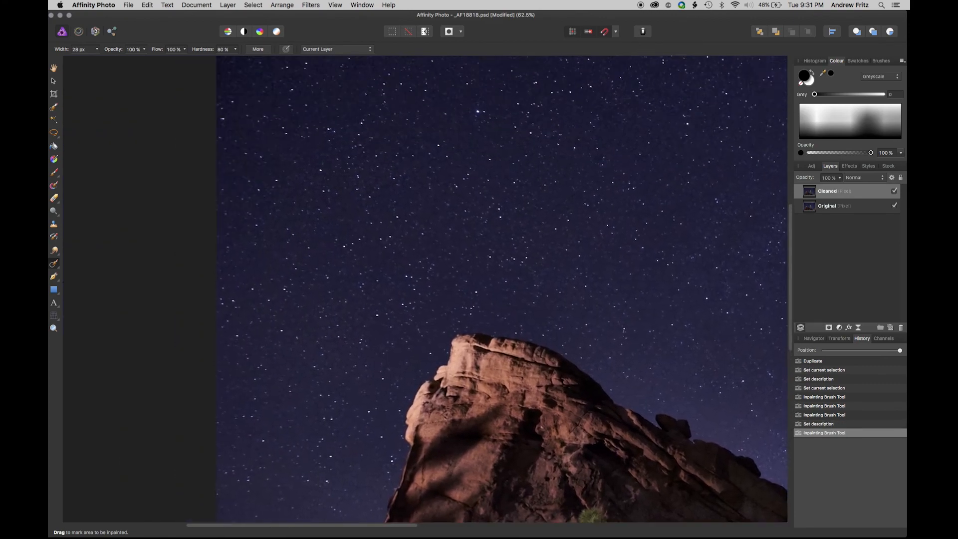
scroll(425, 289, up, 3)
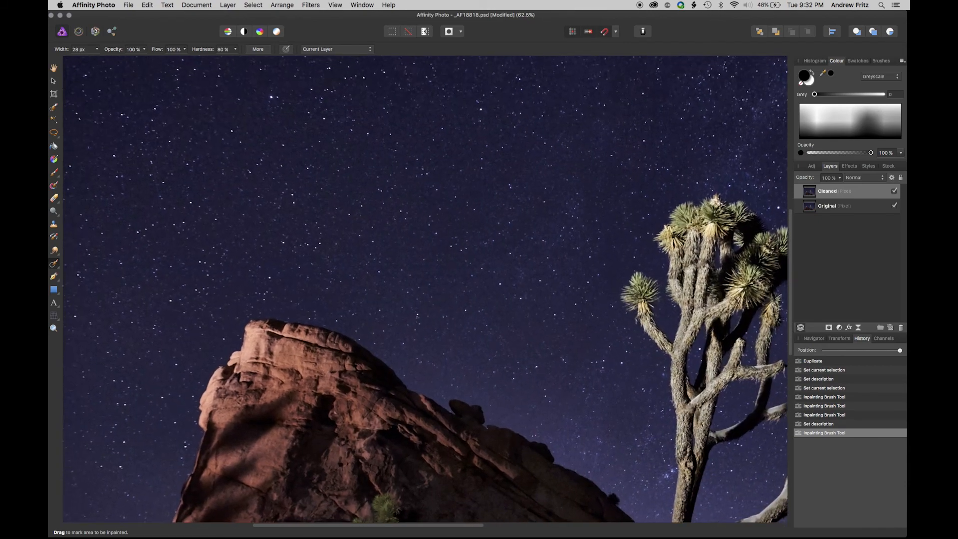
scroll(425, 289, right, 15)
scroll(425, 289, down, 4)
scroll(425, 289, left, 14)
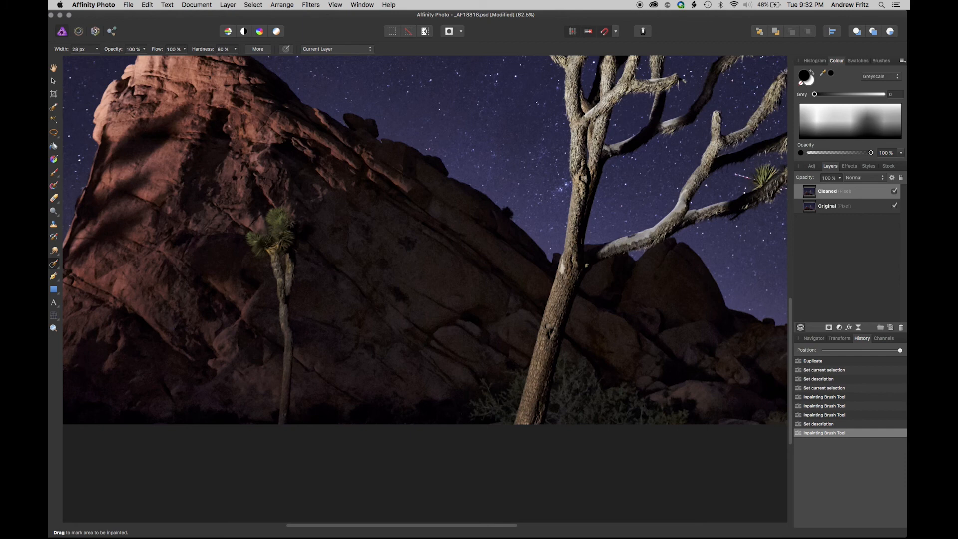
Step: Inpaint the small Joshua tree out of the red rock using a 250 px brush at 12% hardness
drag(97, 50, 101, 50)
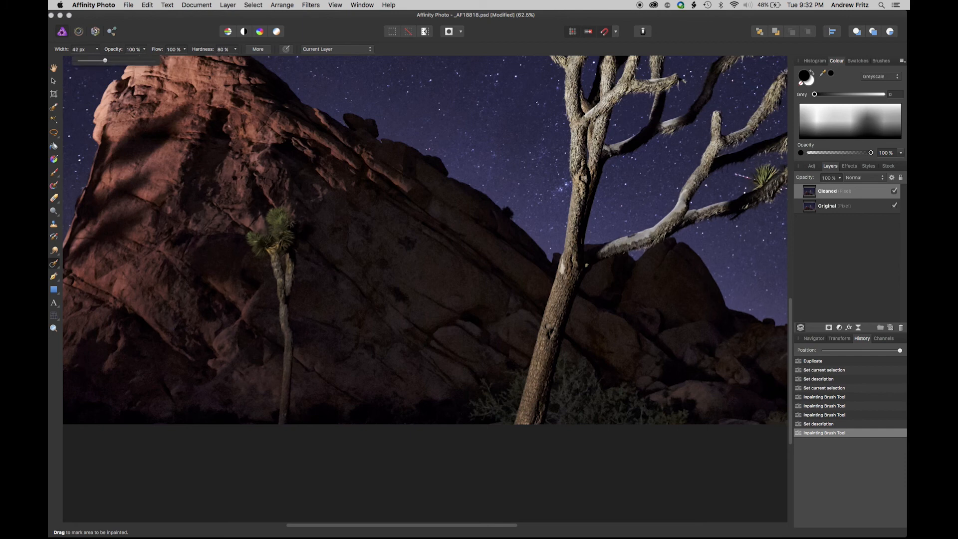
drag(235, 50, 181, 50)
drag(97, 49, 118, 60)
mouse_move(280, 231)
mouse_down()
mouse_move(285, 261)
mouse_move(249, 237)
mouse_move(267, 235)
mouse_move(280, 257)
mouse_move(298, 324)
mouse_move(302, 367)
mouse_move(289, 418)
mouse_move(248, 308)
mouse_move(258, 337)
mouse_move(312, 320)
mouse_up()
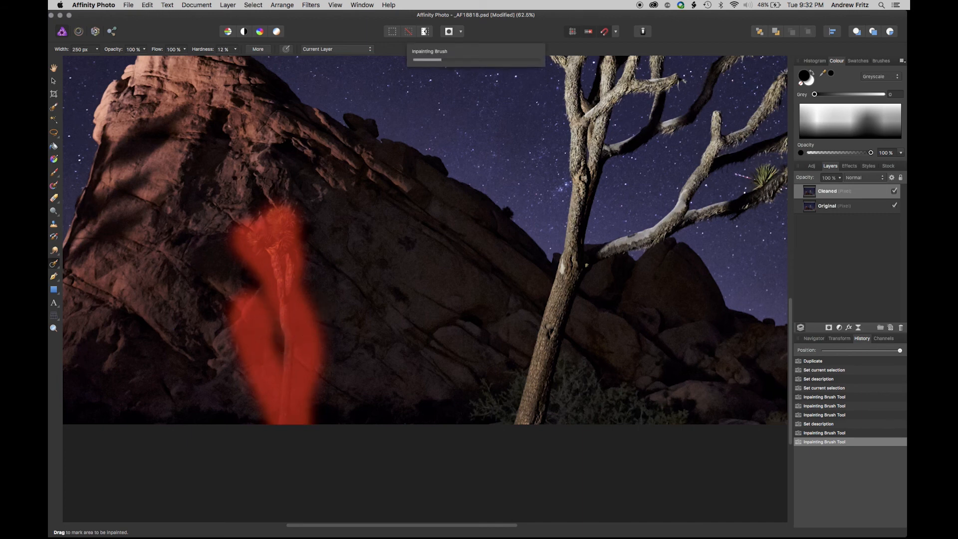
mouse_move(294, 225)
mouse_down()
mouse_move(276, 211)
mouse_move(289, 239)
mouse_move(274, 263)
mouse_move(260, 235)
mouse_move(282, 276)
mouse_move(276, 421)
mouse_move(326, 455)
mouse_move(418, 439)
mouse_up()
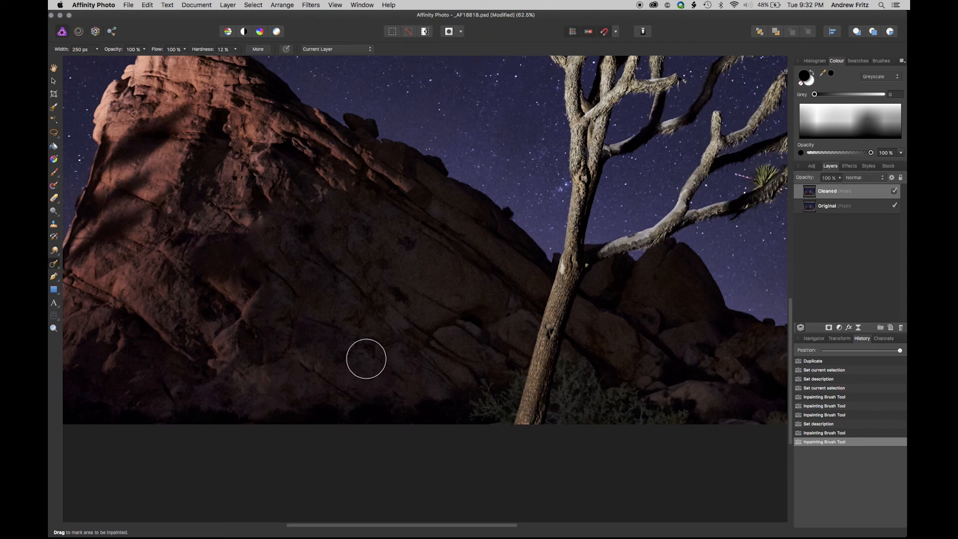
drag(272, 208, 289, 219)
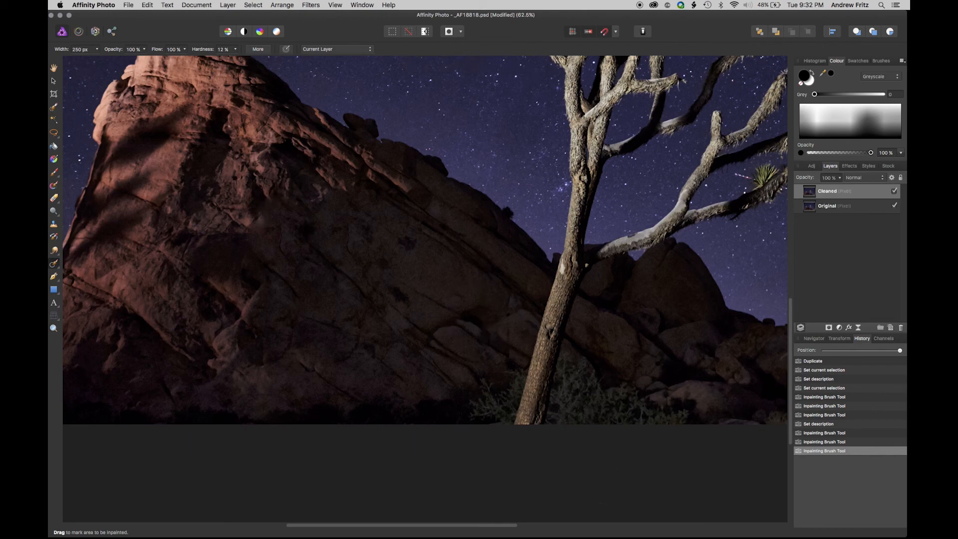
Step: Duplicate the Cleaned layer and inpaint the bushes around the base of the large tree's trunk on the upper copy
scroll(449, 363, right, 5)
scroll(449, 363, down, 2)
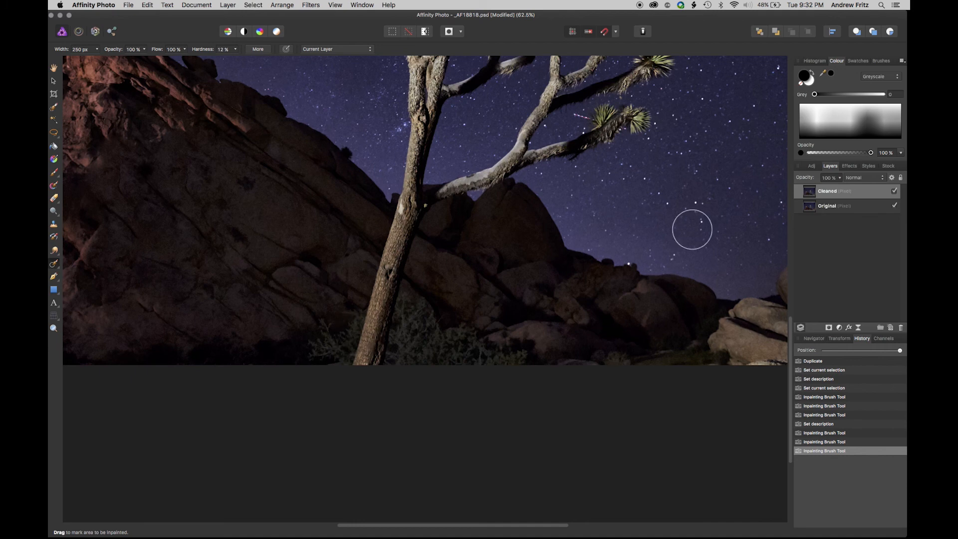
key(super+j)
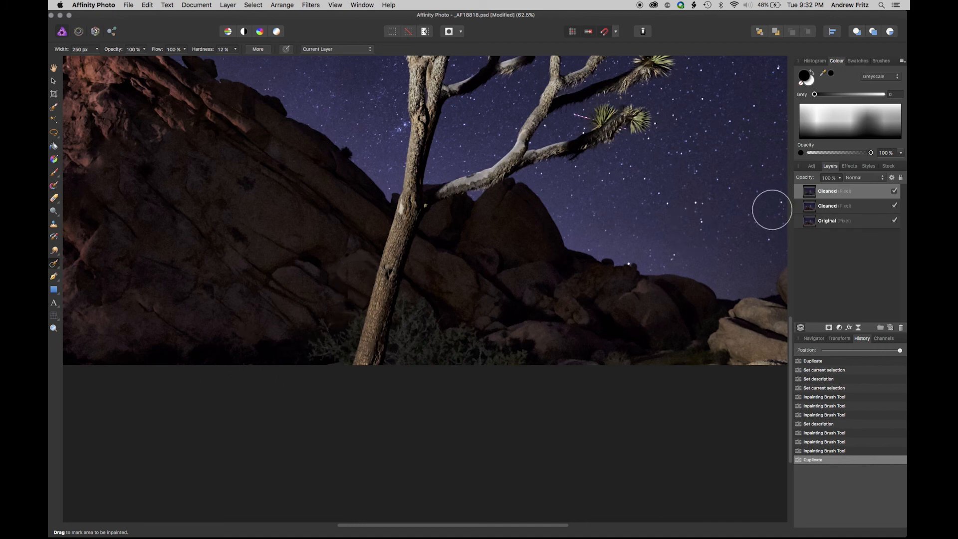
mouse_move(413, 301)
mouse_down()
mouse_move(384, 347)
mouse_move(507, 349)
mouse_move(427, 335)
mouse_move(430, 318)
mouse_move(380, 348)
mouse_move(321, 356)
mouse_move(365, 321)
mouse_up()
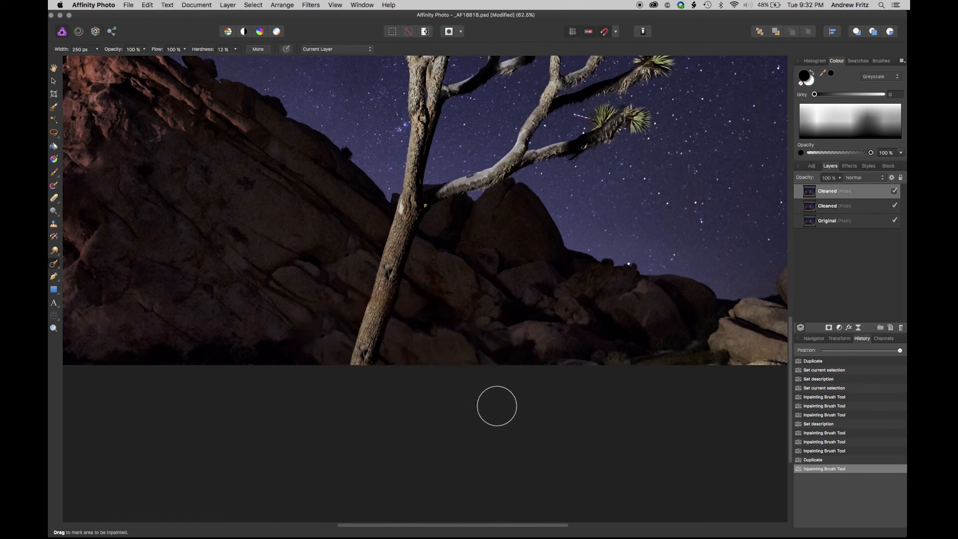
Step: Inpaint the dark strip along the photo's lower edge, in front of the rocks to the left of the trunk
mouse_move(323, 345)
mouse_down()
mouse_move(304, 351)
mouse_move(291, 404)
mouse_move(370, 519)
mouse_move(355, 483)
mouse_up()
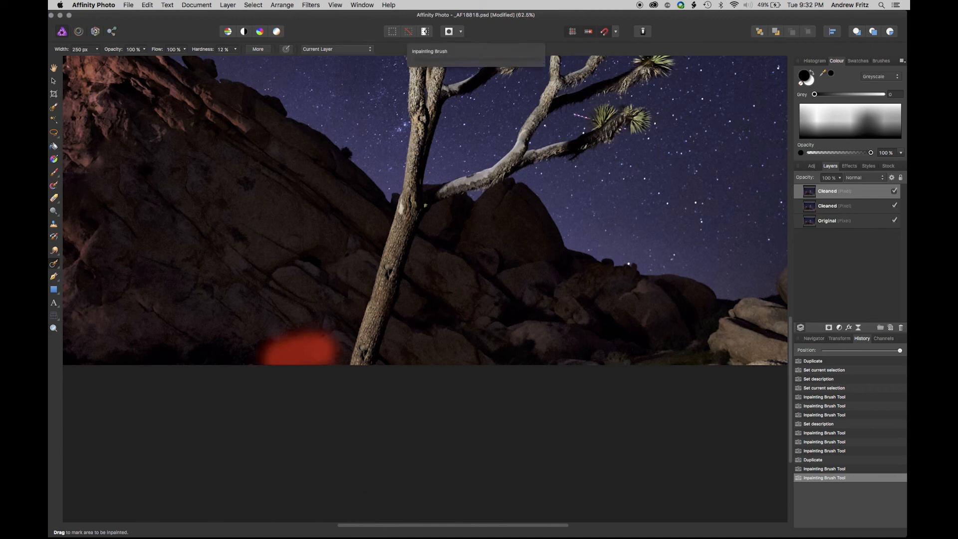
mouse_move(291, 354)
mouse_down()
mouse_move(133, 355)
mouse_move(258, 387)
mouse_up()
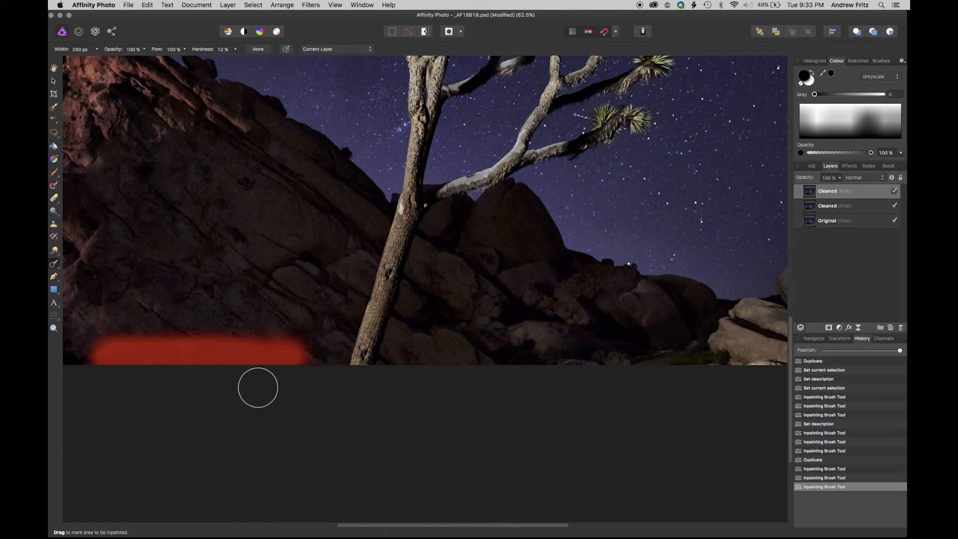
drag(239, 327, 595, 260)
scroll(596, 260, left, 5)
drag(548, 296, 451, 294)
mouse_move(646, 264)
mouse_down()
mouse_move(132, 378)
mouse_move(155, 298)
mouse_up()
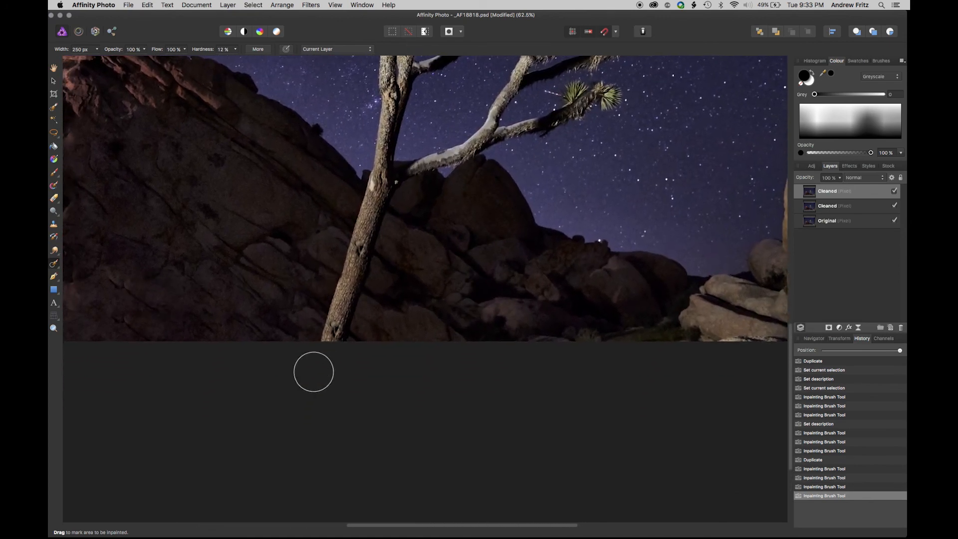
Step: Delete the lower of the two Cleaned layers, hide the remaining one briefly to compare, and make it active again
key(super+1)
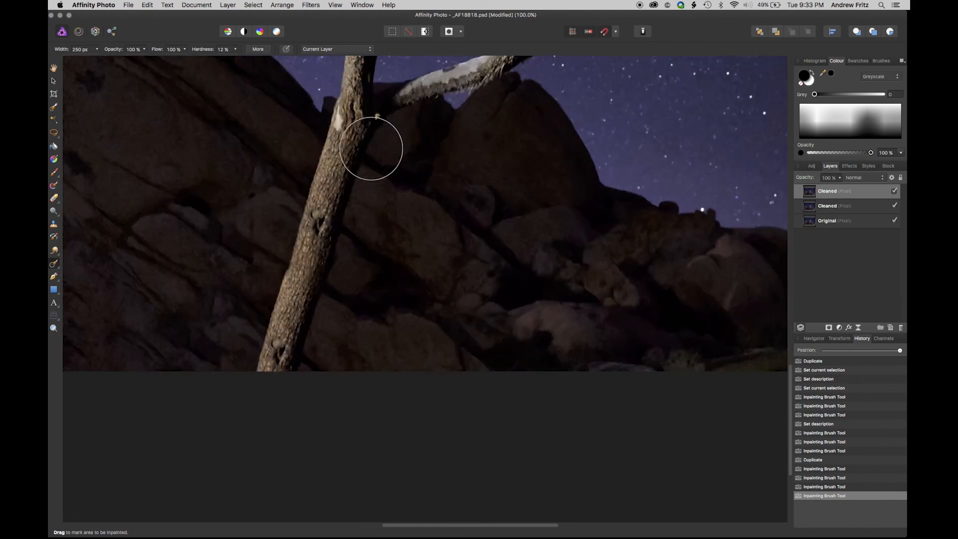
drag(473, 145, 412, 483)
drag(589, 165, 451, 145)
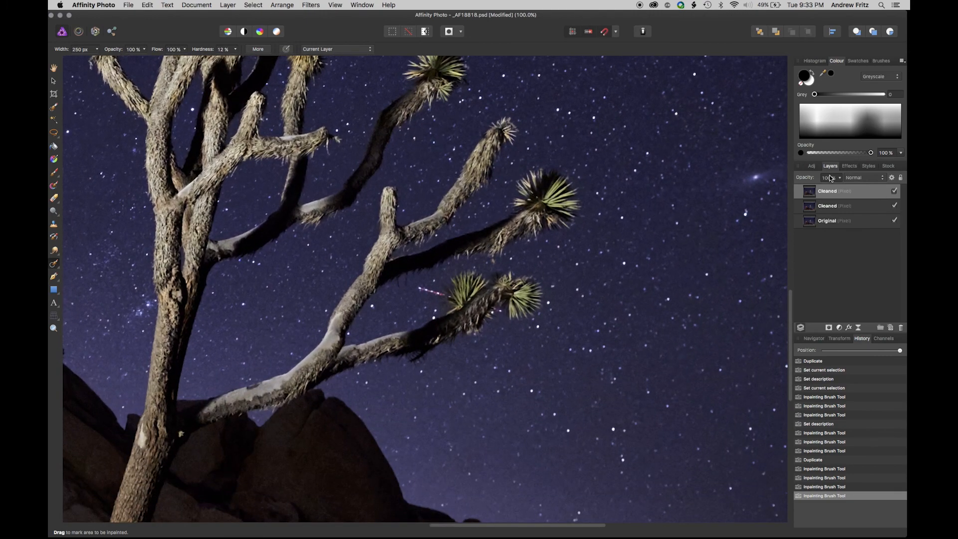
click(837, 207)
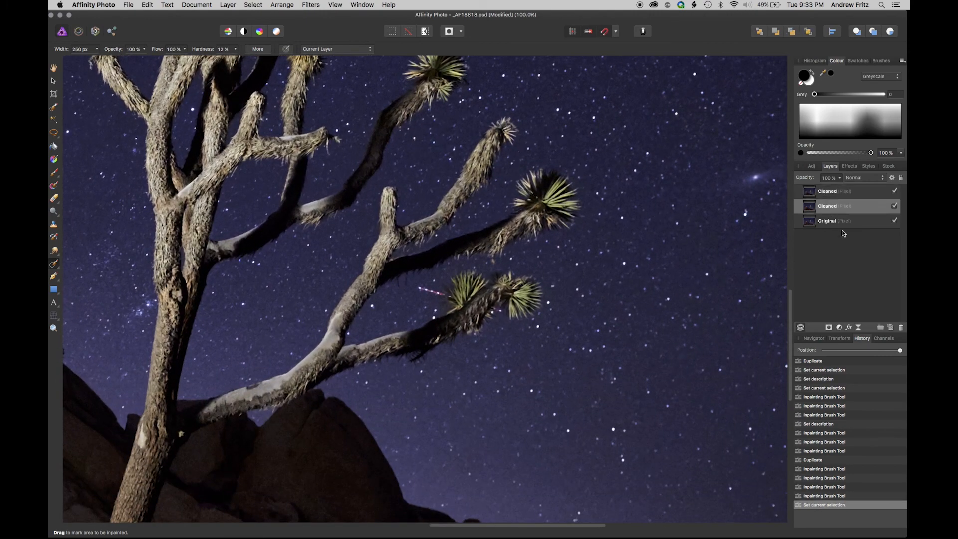
click(900, 327)
click(895, 191)
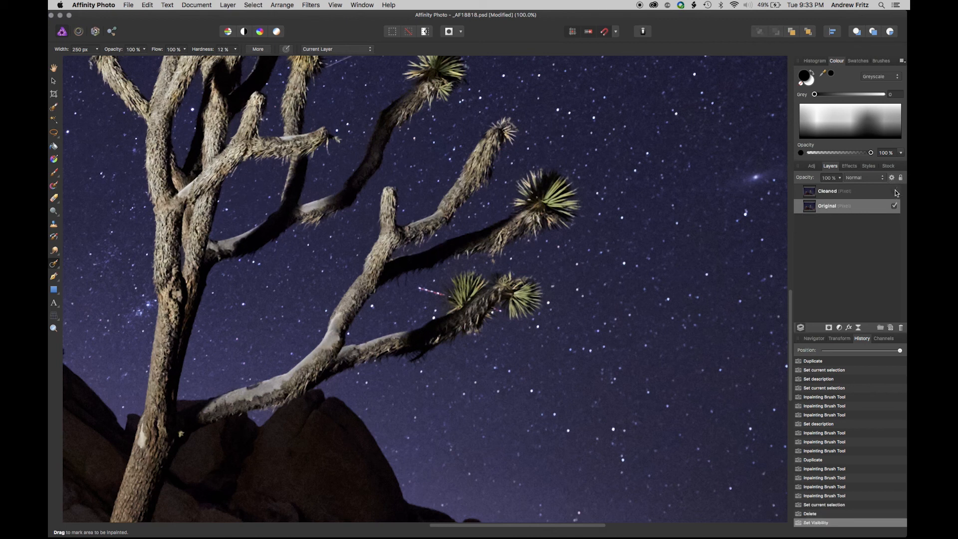
click(834, 190)
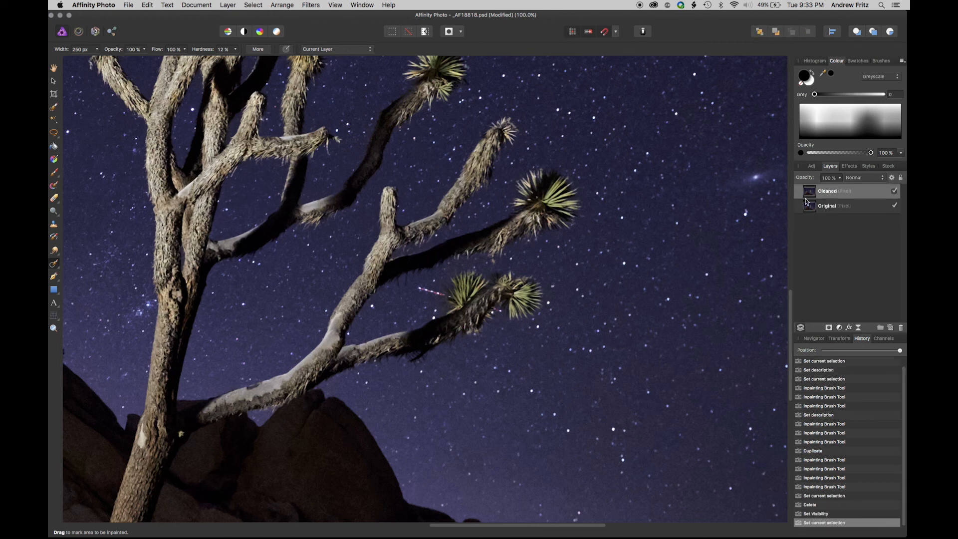
Step: Inpaint the red-and-white light trail beside the lower right branch tip using a 16 px brush at 91% hardness
click(98, 49)
drag(100, 50, 56, 61)
click(235, 51)
drag(262, 63, 302, 63)
drag(443, 294, 413, 284)
click(498, 310)
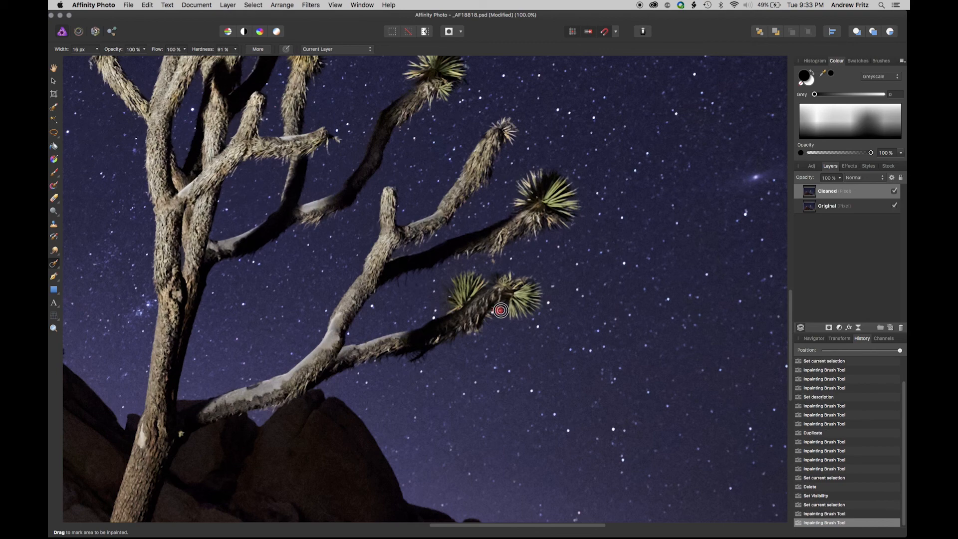
Step: Check the tree crown and surrounding sky for leftover trails and rename the Cleaned layer as Clean Base
scroll(567, 395, up, 10)
scroll(567, 395, left, 3)
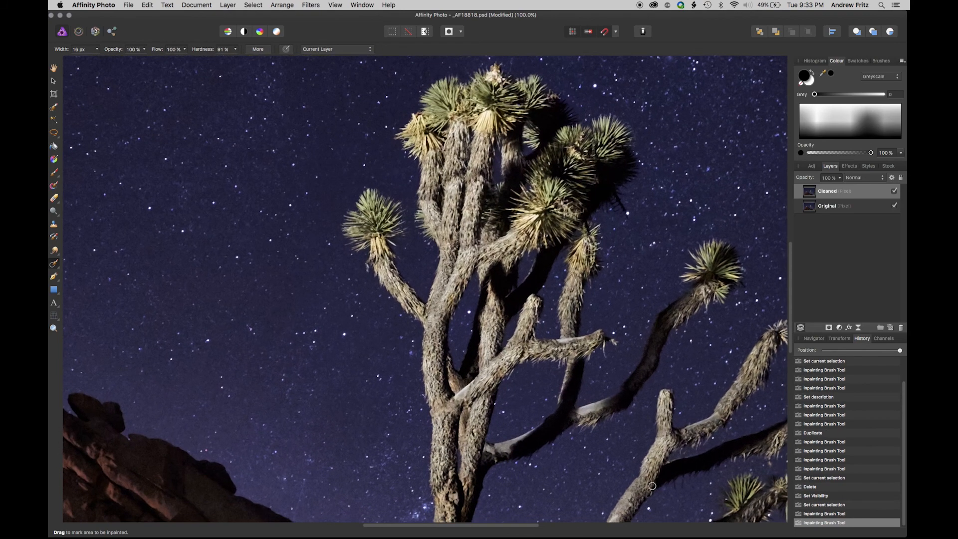
scroll(420, 266, up, 5)
scroll(429, 98, down, 10)
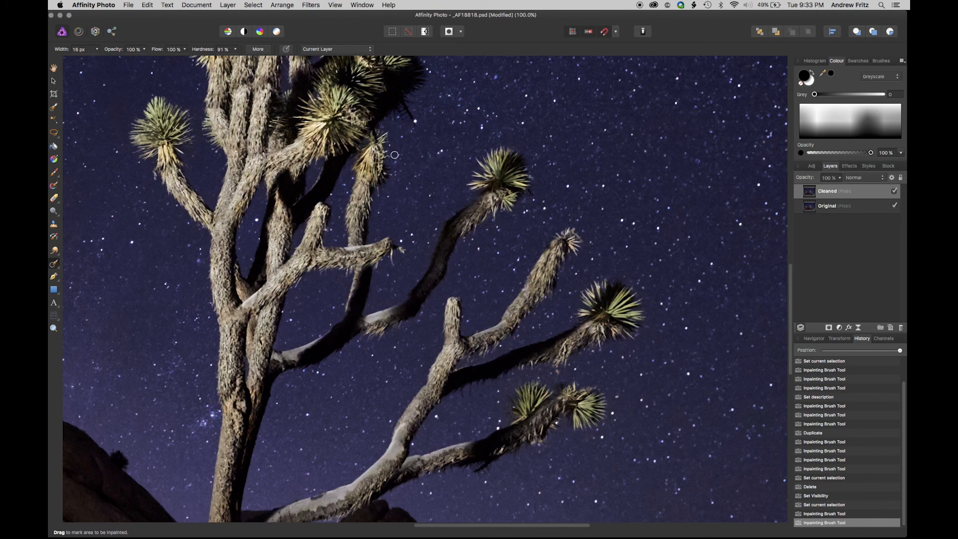
double_click(831, 191)
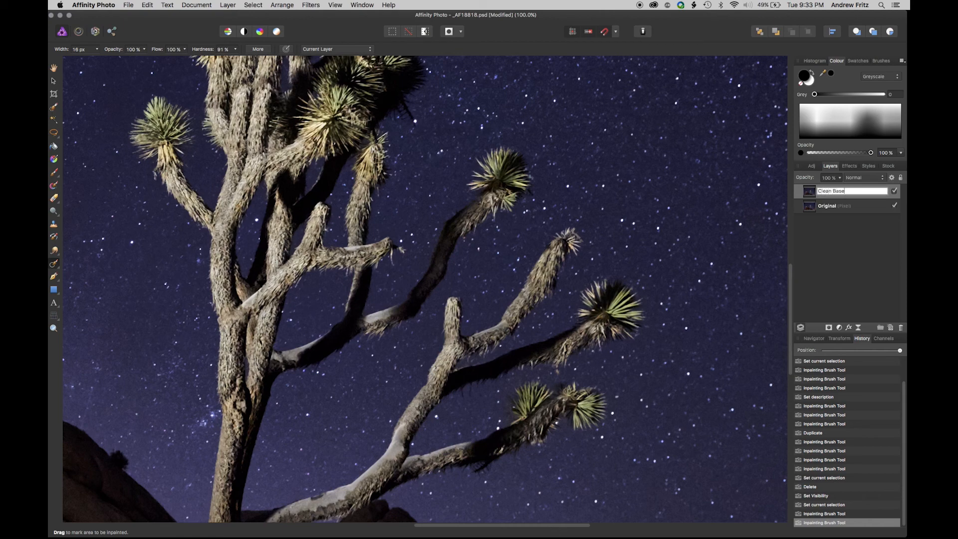
key(Return)
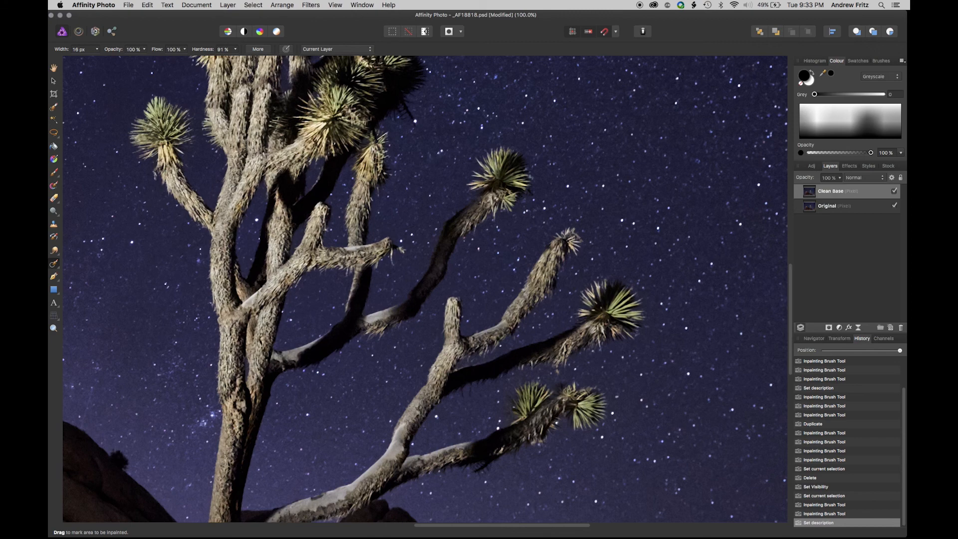
Step: Duplicate the Clean Base layer twice and rename the uppermost copy as Sky
key(super+0)
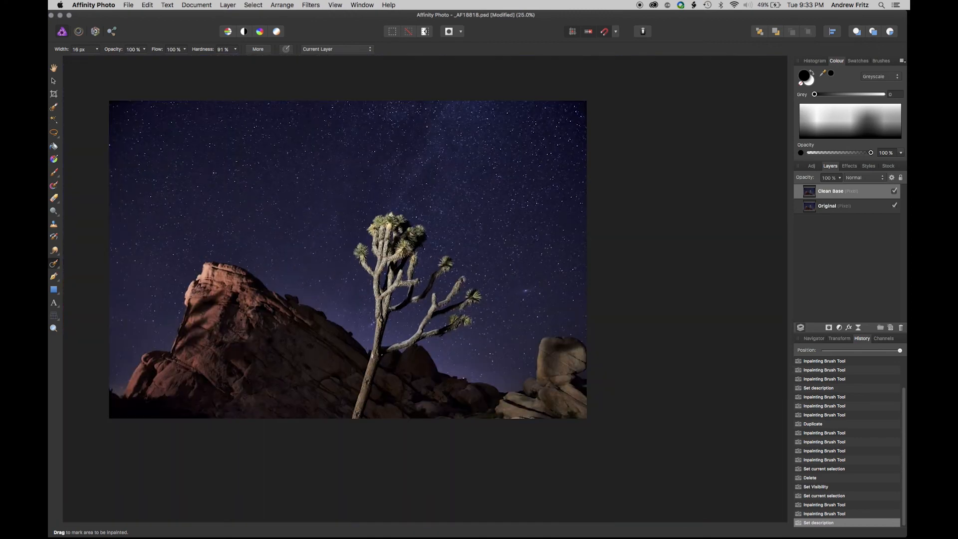
key(super+0)
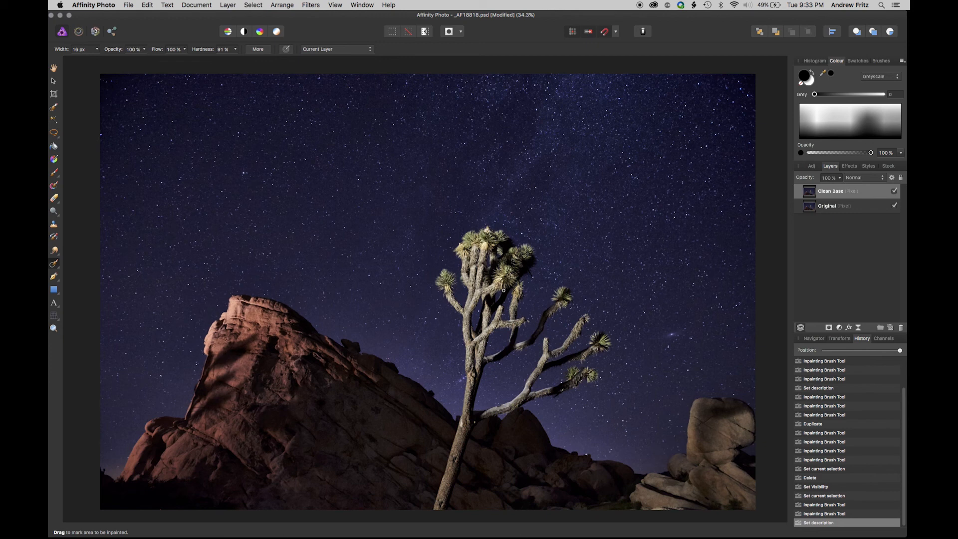
double_click(844, 192)
key(super+j)
key(super+j)
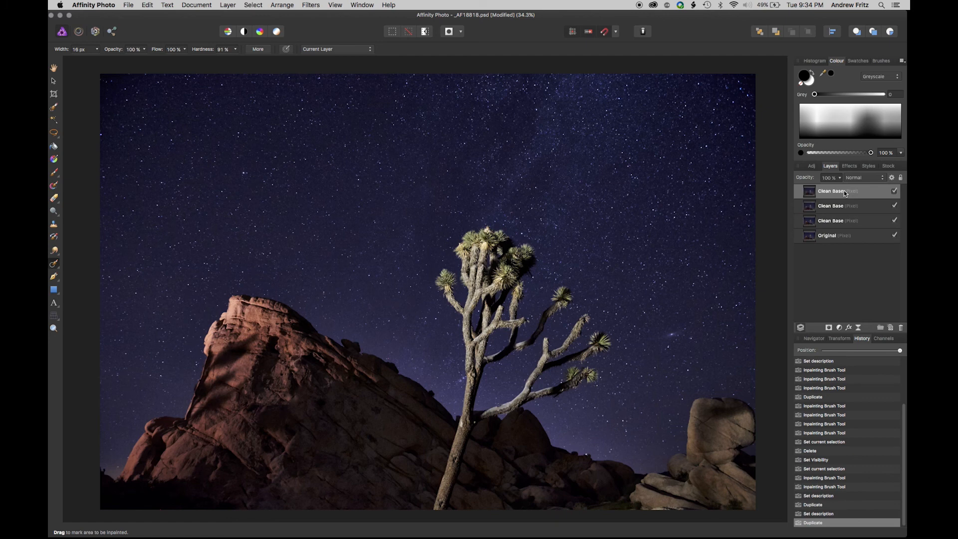
double_click(839, 191)
key(Return)
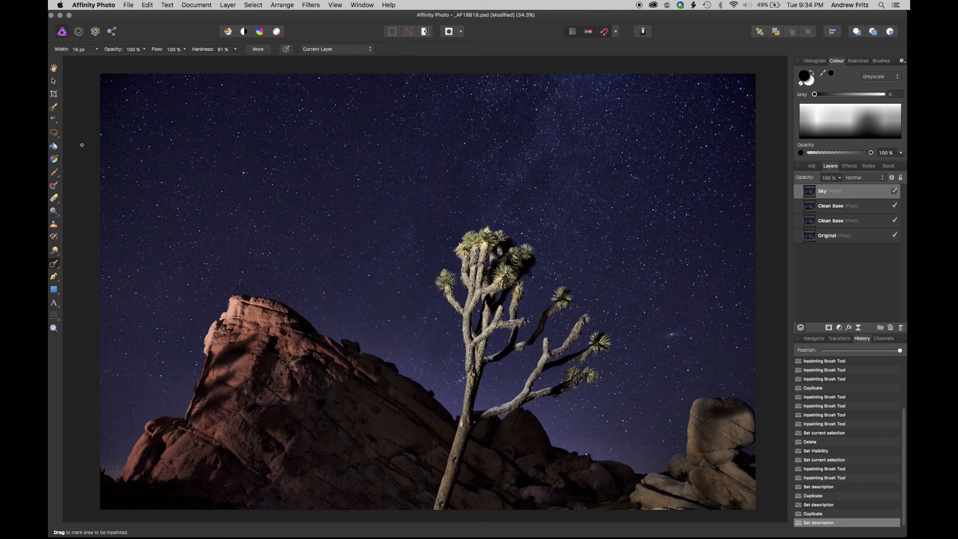
Step: Select the night sky on the Sky layer with the Selection Brush at a width of 300 px
click(55, 107)
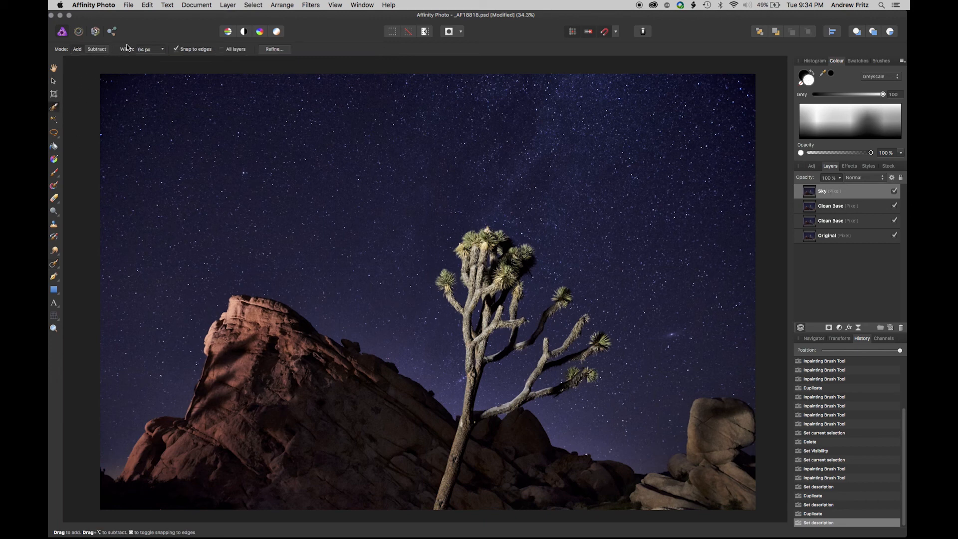
click(164, 50)
drag(160, 59, 188, 61)
click(188, 153)
mouse_move(179, 98)
mouse_down()
mouse_move(639, 101)
mouse_move(617, 165)
mouse_up()
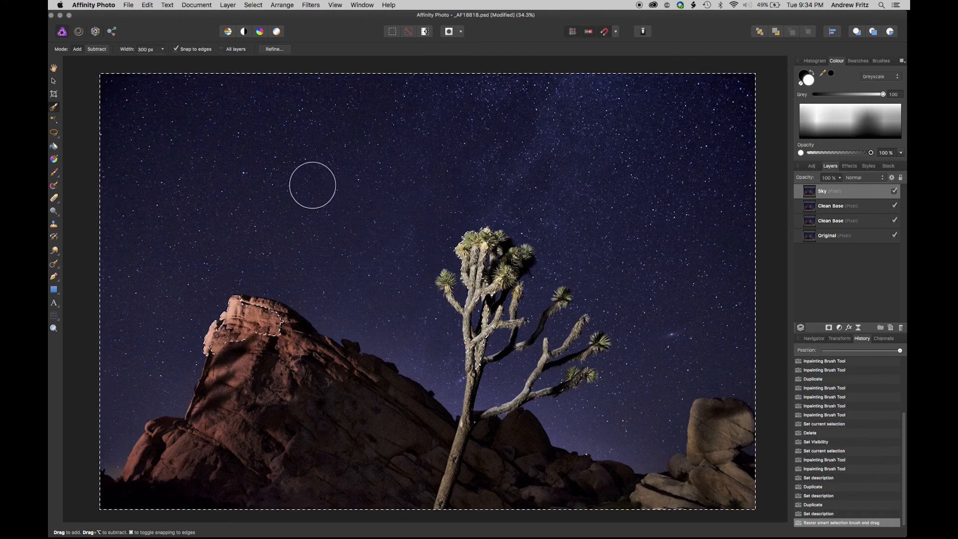
Step: Subtract the red rock, the foreground boulders and the right-hand boulder from the sky selection
click(97, 49)
mouse_move(231, 438)
mouse_down()
mouse_move(252, 384)
mouse_move(325, 406)
mouse_move(405, 453)
mouse_move(188, 479)
mouse_move(158, 456)
mouse_move(169, 476)
mouse_up()
mouse_move(425, 460)
mouse_down()
mouse_move(525, 466)
mouse_move(529, 478)
mouse_move(628, 501)
mouse_move(707, 480)
mouse_move(724, 436)
mouse_up()
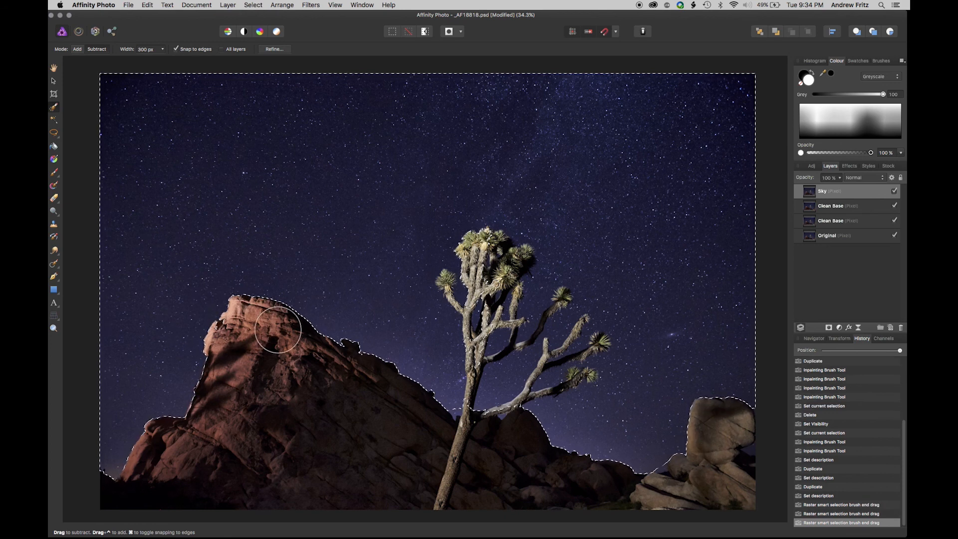
mouse_move(283, 342)
mouse_down()
mouse_move(319, 387)
mouse_move(466, 475)
mouse_up()
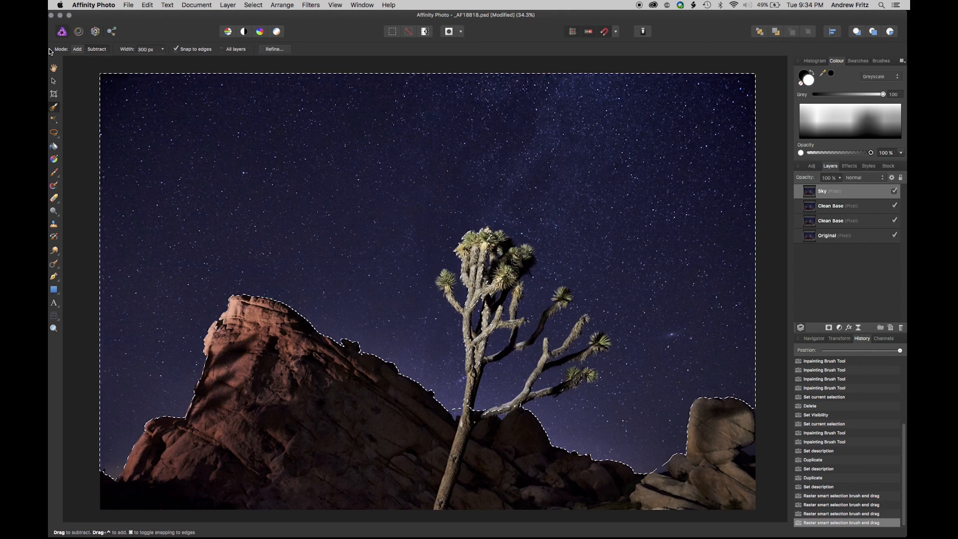
Step: Mask the Sky layer with the selection, hide the three layers beneath it and deselect
click(838, 328)
click(826, 311)
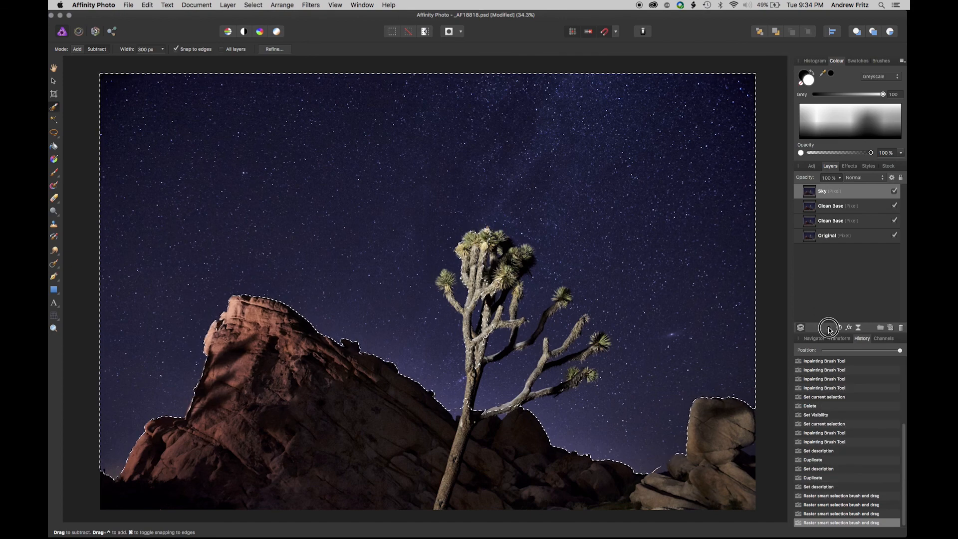
click(828, 327)
click(894, 205)
click(894, 220)
click(895, 235)
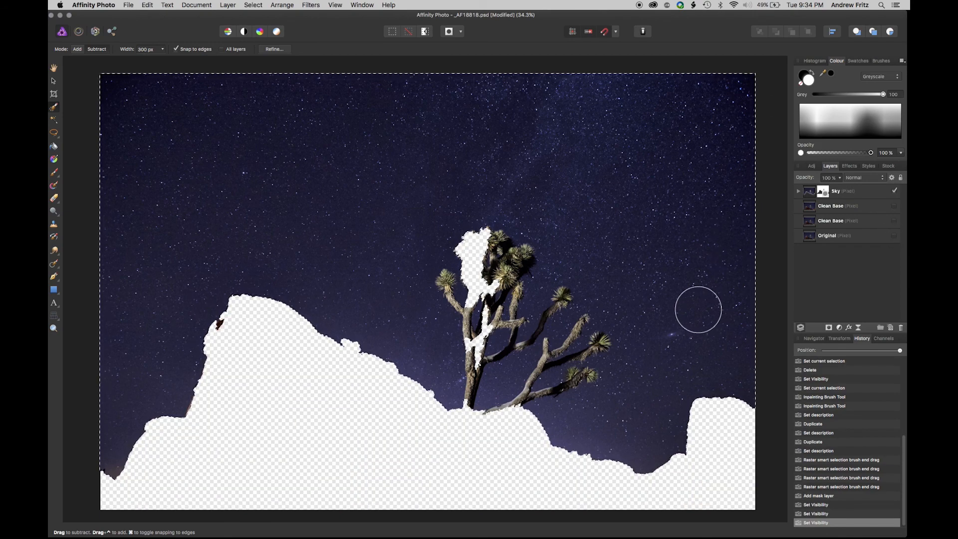
key(super+d)
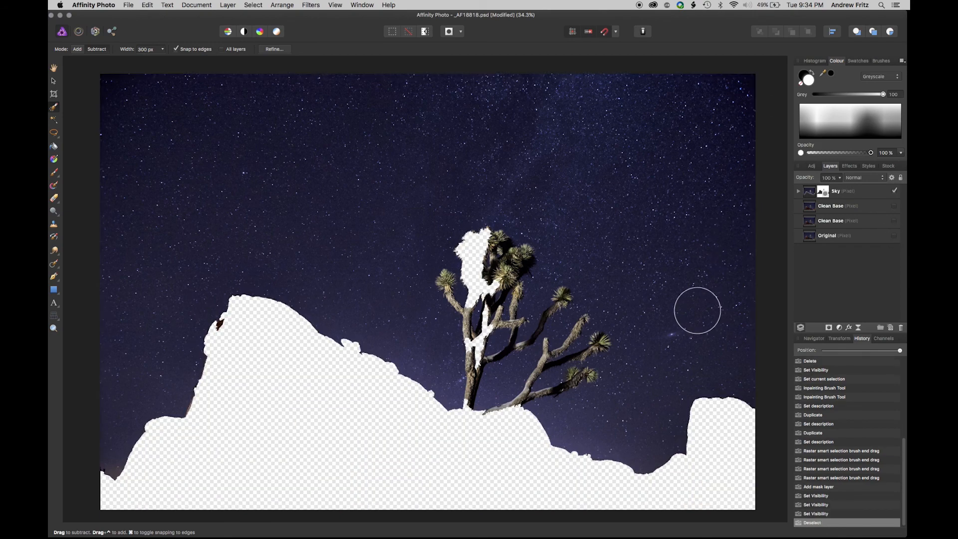
Step: Show the lower Clean Base layer again and rename the Clean Base copy directly below Sky as Tree
click(894, 220)
double_click(843, 205)
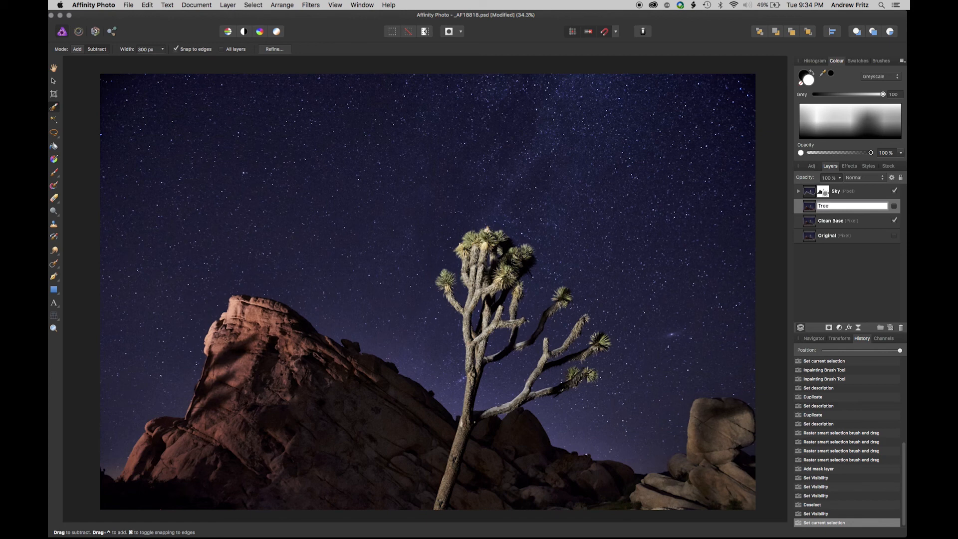
key(Return)
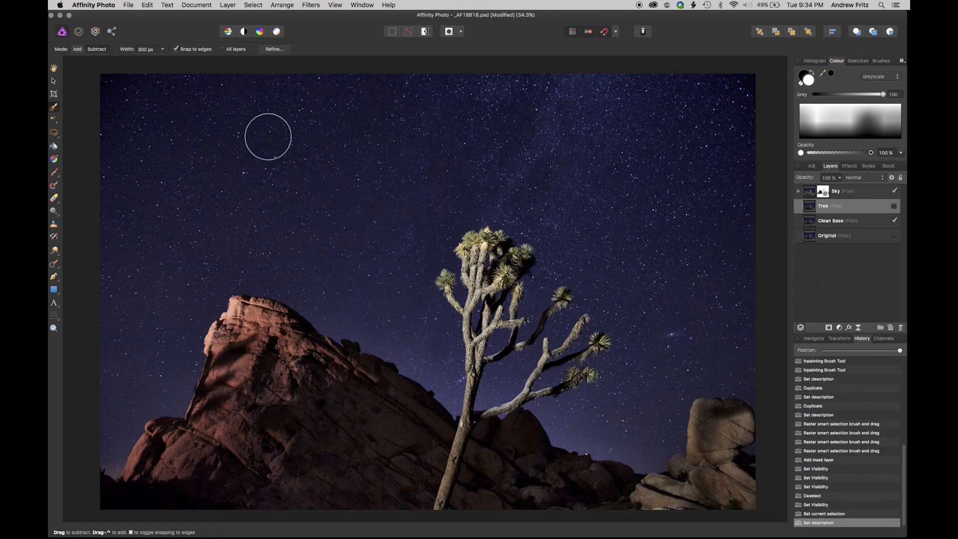
super+click(823, 191)
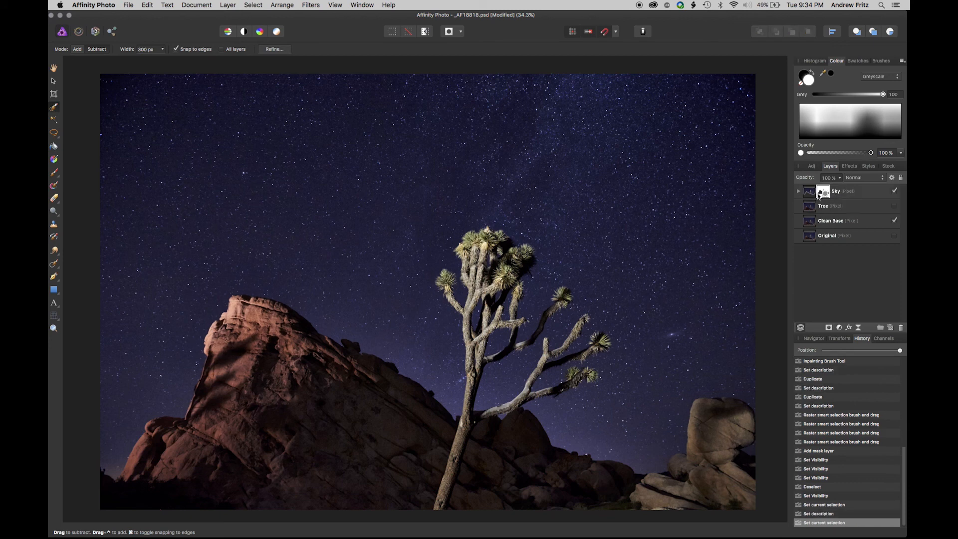
drag(827, 200, 823, 198)
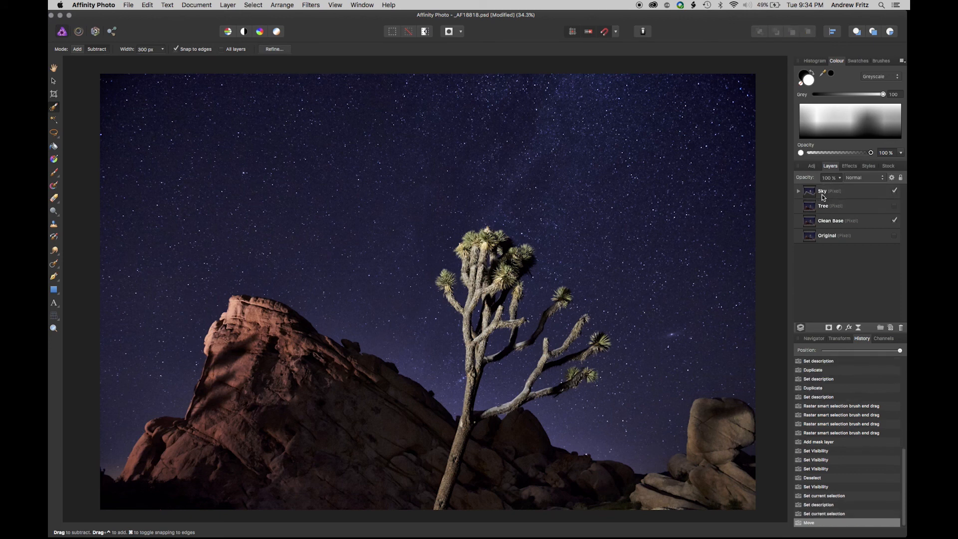
key(super+z)
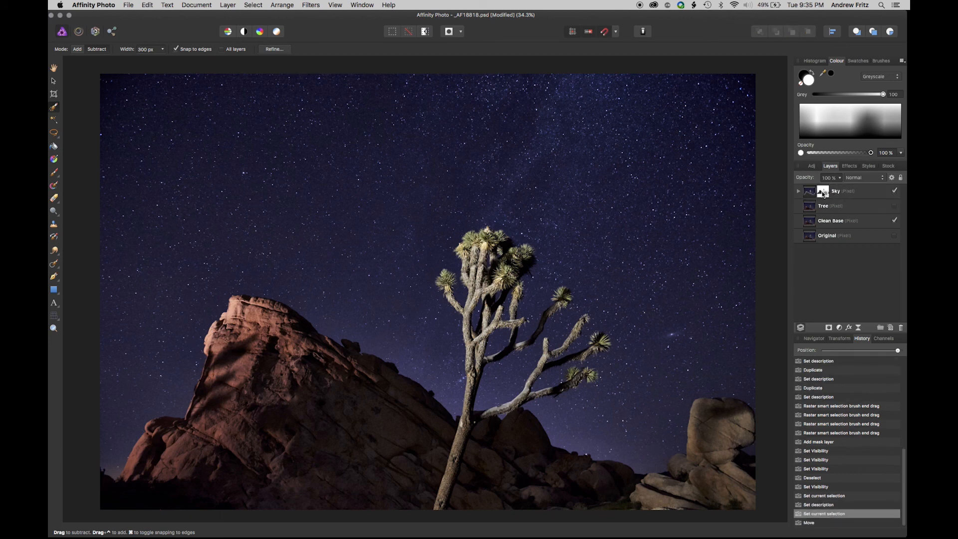
Step: Start refining the Sky layer's mask and mark the uncovered spots along the red rock's left face as background
click(825, 192)
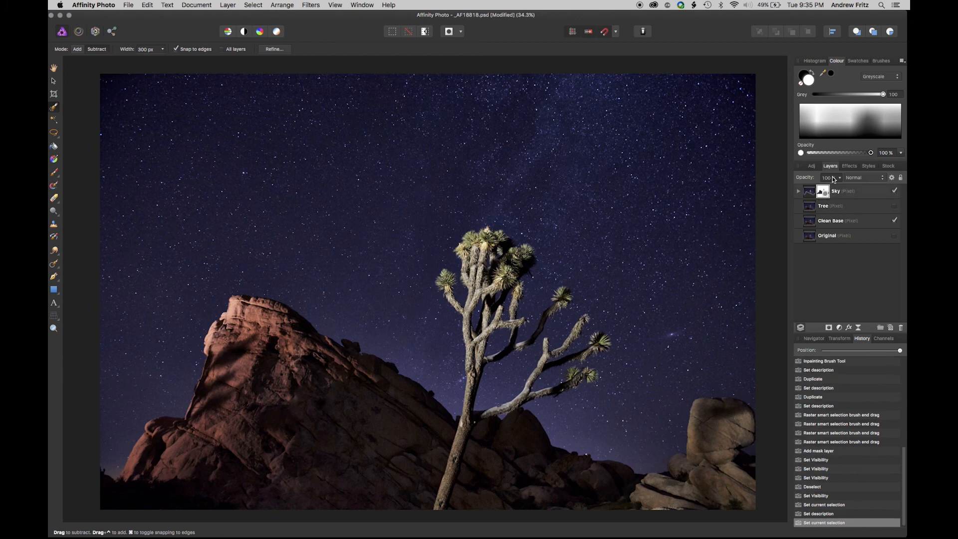
right_click(826, 192)
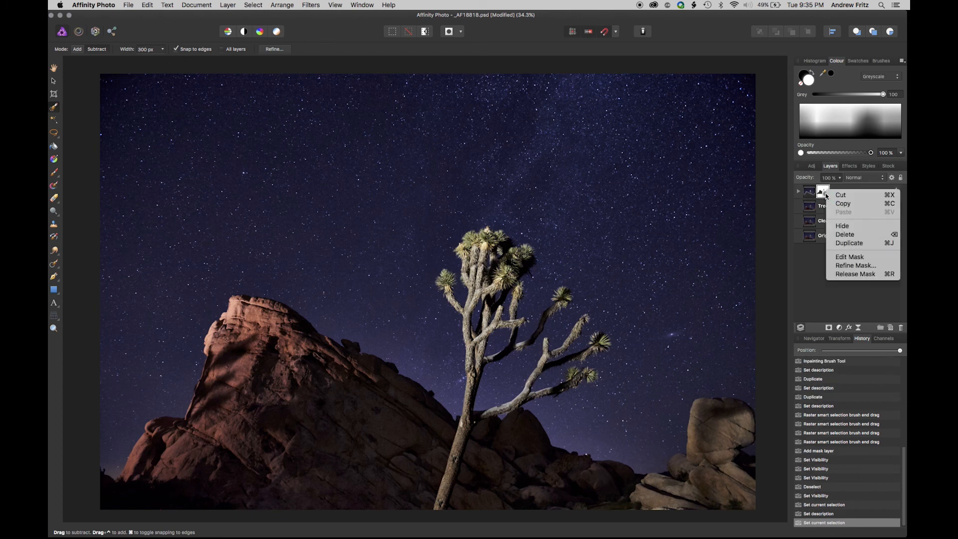
click(855, 265)
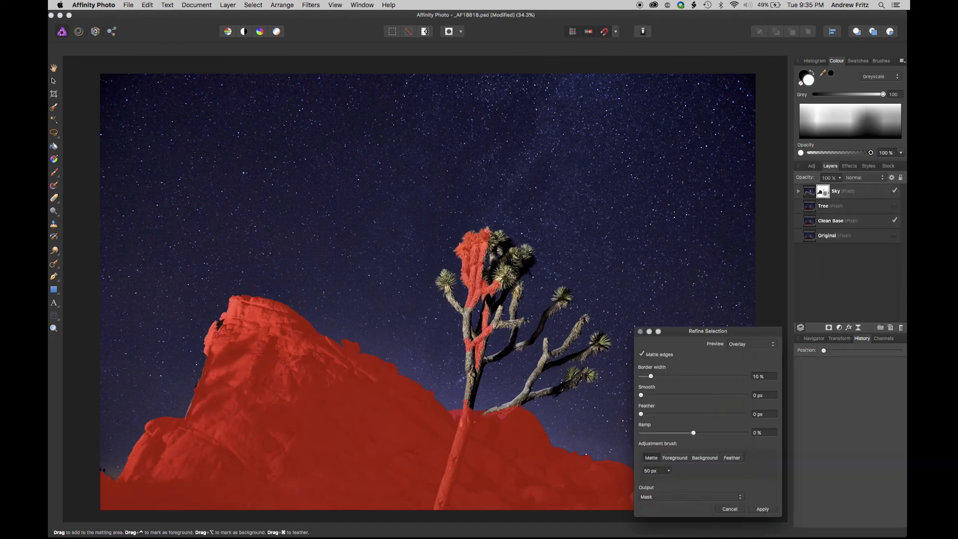
click(675, 457)
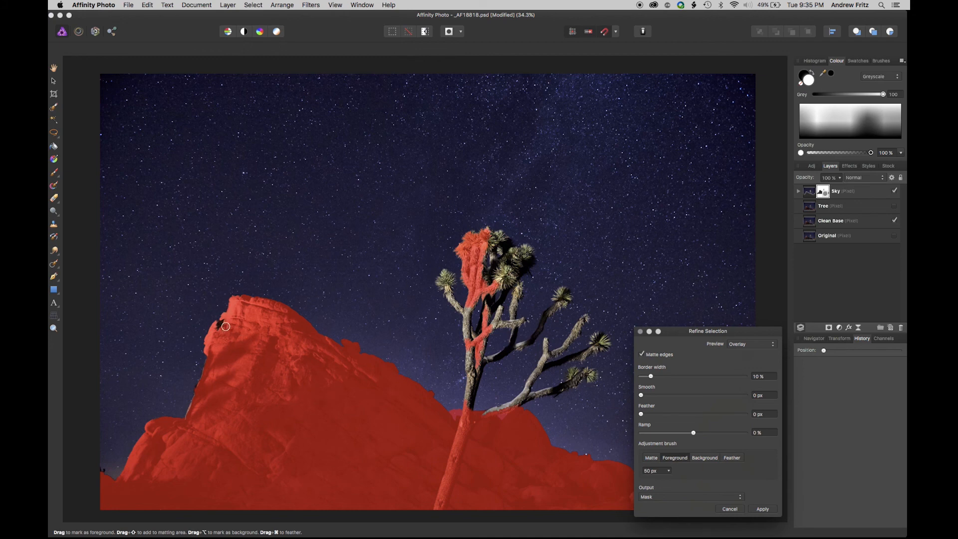
click(705, 457)
mouse_move(234, 350)
mouse_down()
mouse_move(225, 321)
mouse_move(214, 321)
mouse_move(222, 344)
mouse_up()
drag(214, 385, 190, 422)
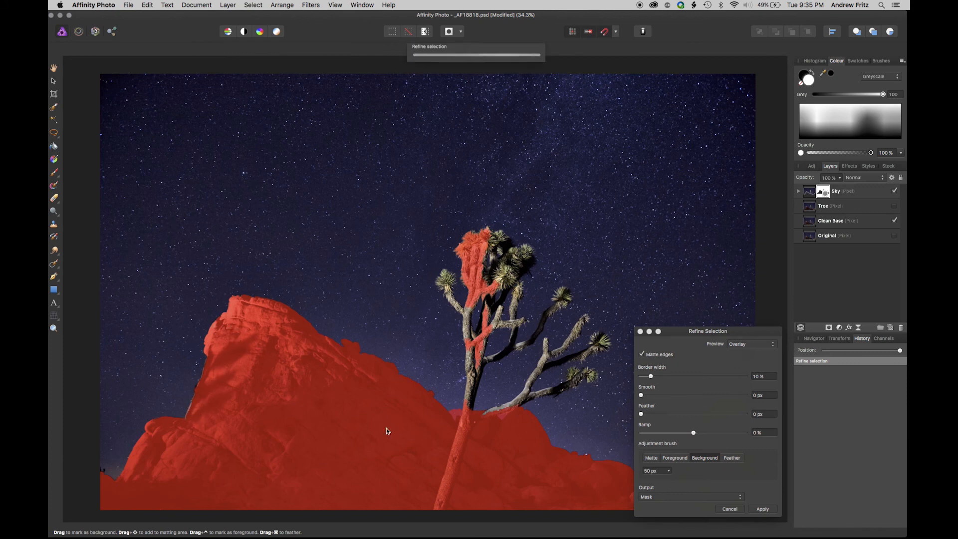
Step: Matte the red rock's left edge and its right-hand ridge down to the tree trunk
click(651, 457)
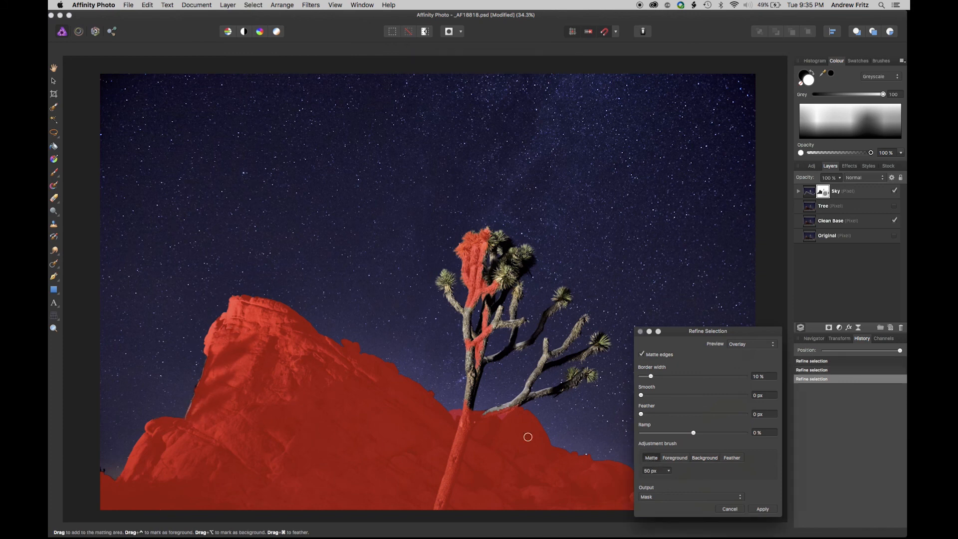
mouse_move(216, 316)
mouse_down()
mouse_move(181, 416)
mouse_move(157, 415)
mouse_move(125, 470)
mouse_move(113, 479)
mouse_move(103, 470)
mouse_up()
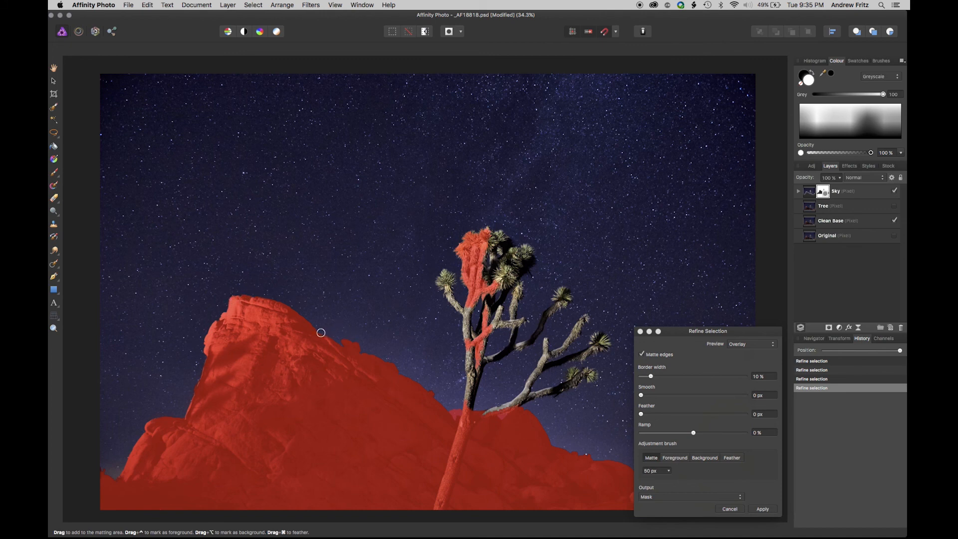
mouse_move(321, 332)
mouse_down()
mouse_move(411, 376)
mouse_move(457, 420)
mouse_move(469, 382)
mouse_move(462, 406)
mouse_up()
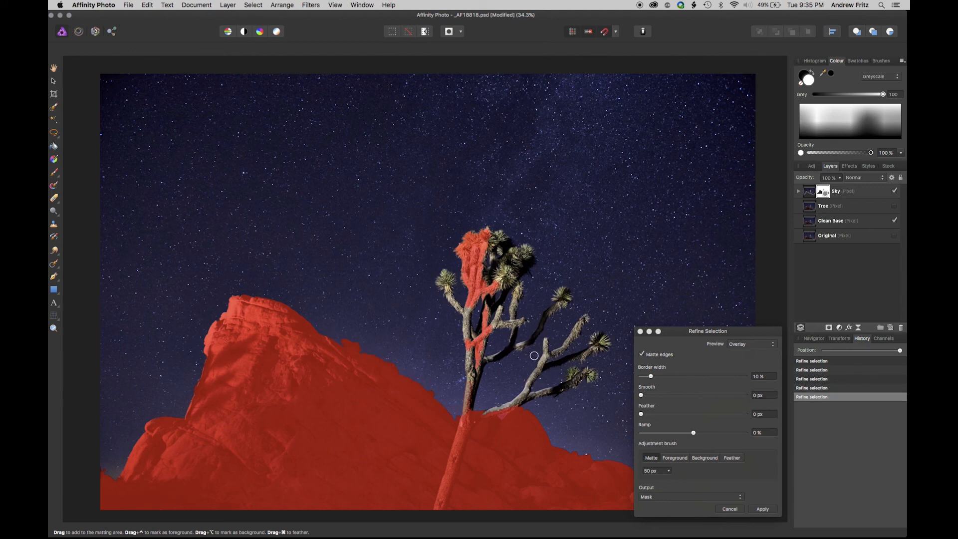
Step: Matte the rock edge beneath the tree's lowest branch and the left and top edges of the right-hand boulder
drag(574, 403, 345, 306)
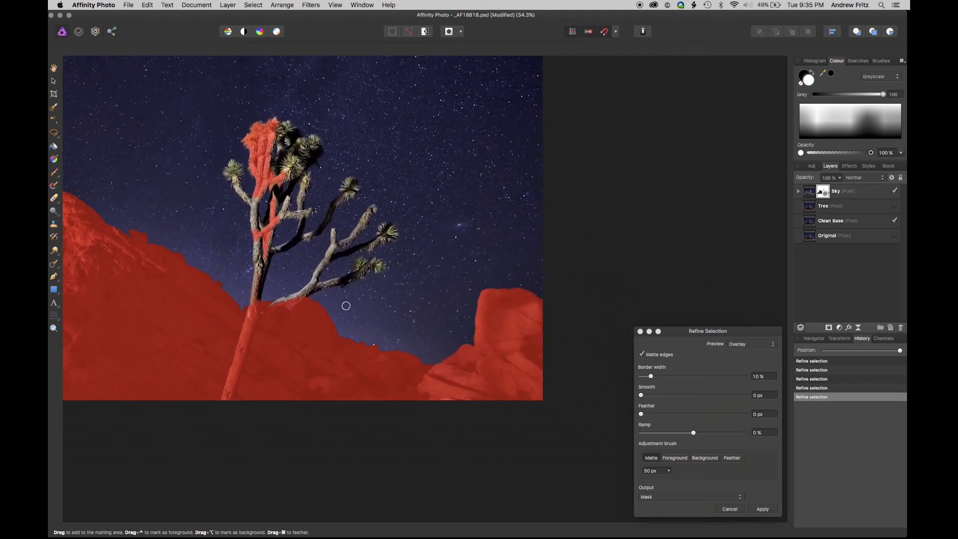
scroll(346, 306, up, 4)
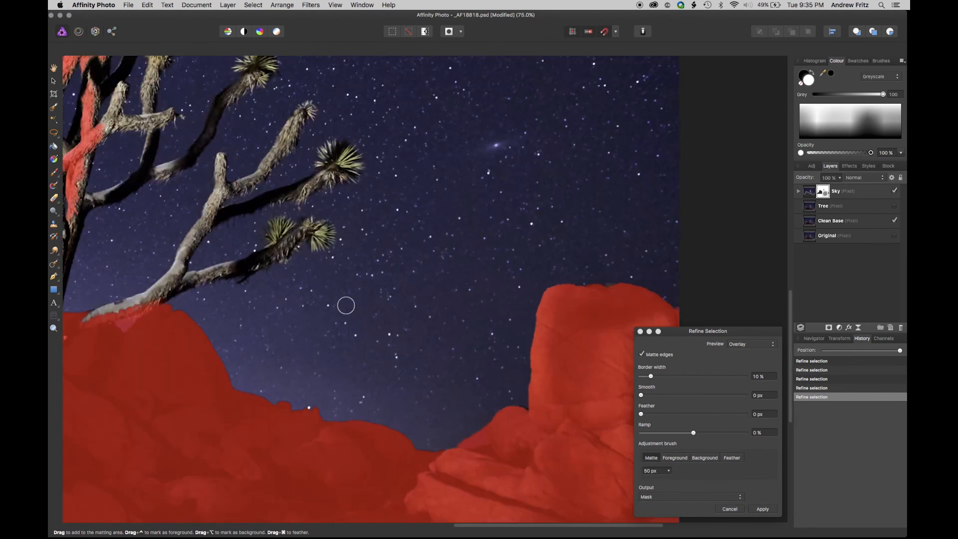
mouse_move(122, 321)
mouse_down()
mouse_move(402, 223)
mouse_move(443, 229)
mouse_up()
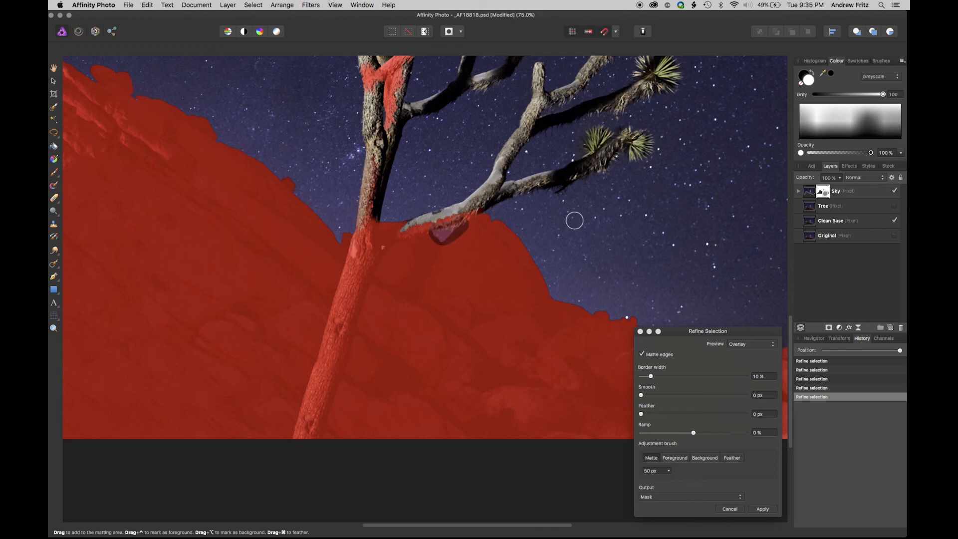
mouse_move(482, 209)
mouse_down()
mouse_move(521, 239)
mouse_move(563, 301)
mouse_move(635, 316)
mouse_move(644, 276)
mouse_move(294, 250)
mouse_up()
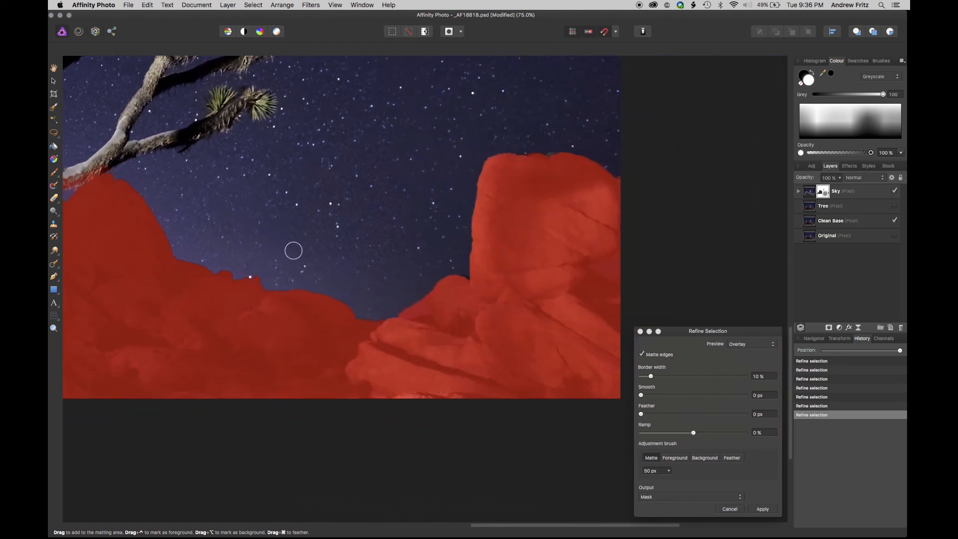
drag(465, 276, 473, 233)
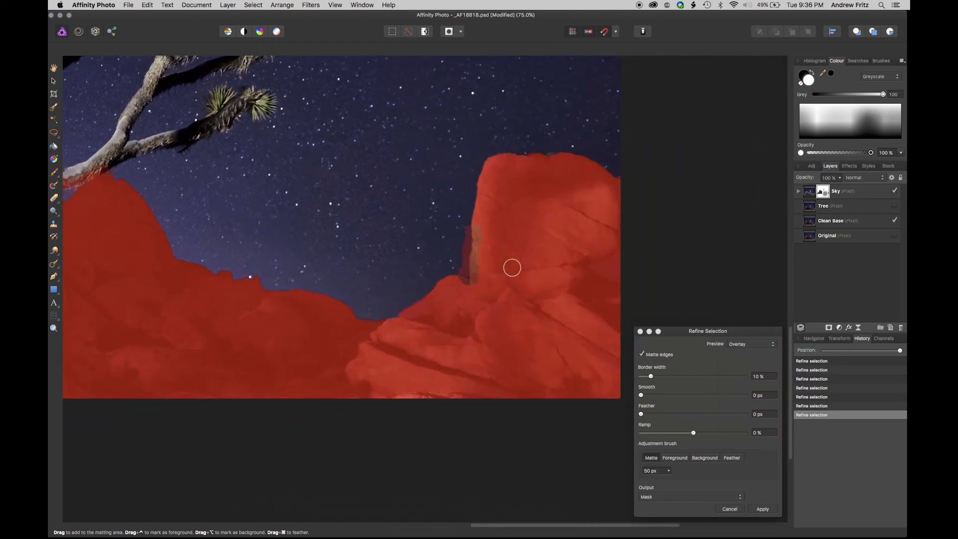
mouse_move(517, 152)
mouse_down()
mouse_move(600, 160)
mouse_move(626, 177)
mouse_up()
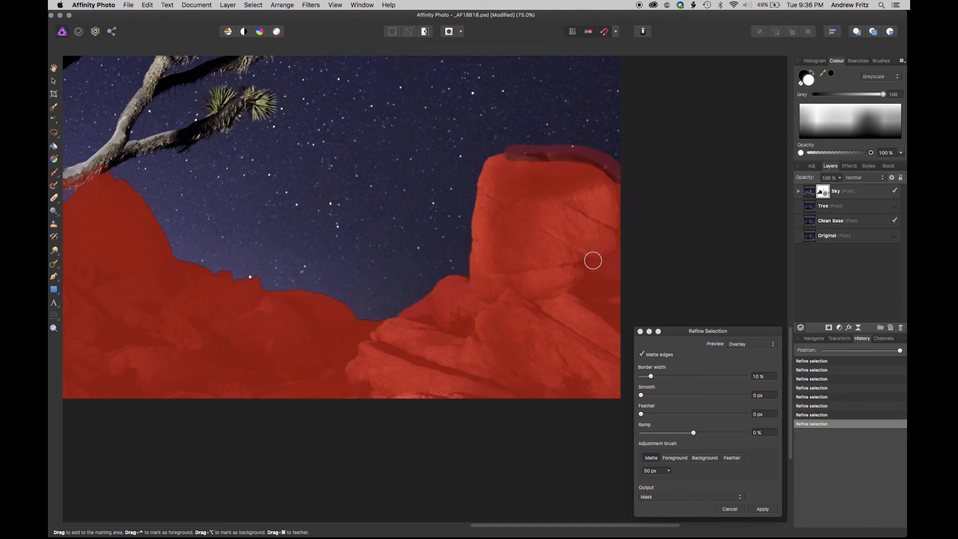
Step: Mark the sky gap under the right-hand boulder at the image edge as foreground and matte its border
click(704, 457)
click(674, 457)
mouse_move(620, 253)
mouse_down()
mouse_move(598, 263)
mouse_move(616, 268)
mouse_up()
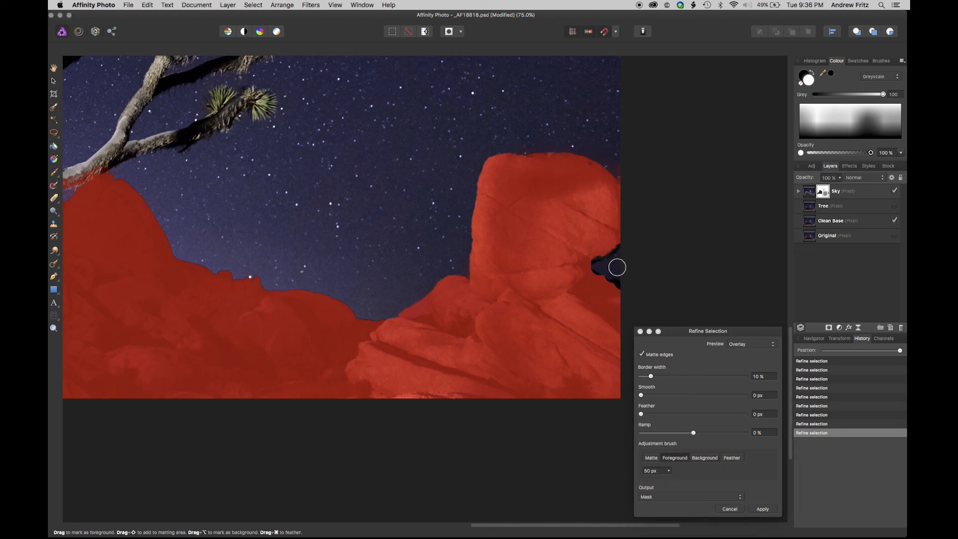
click(652, 458)
mouse_move(610, 276)
mouse_down()
mouse_move(607, 257)
mouse_move(622, 263)
mouse_up()
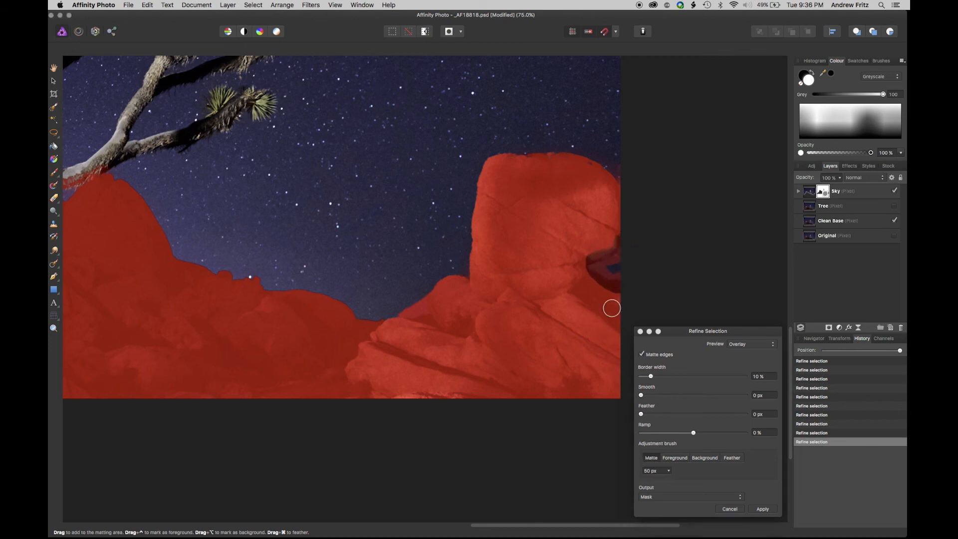
Step: Mark the right-hand boulder's upper right edge as background, and mark the sky along its top as foreground
click(705, 458)
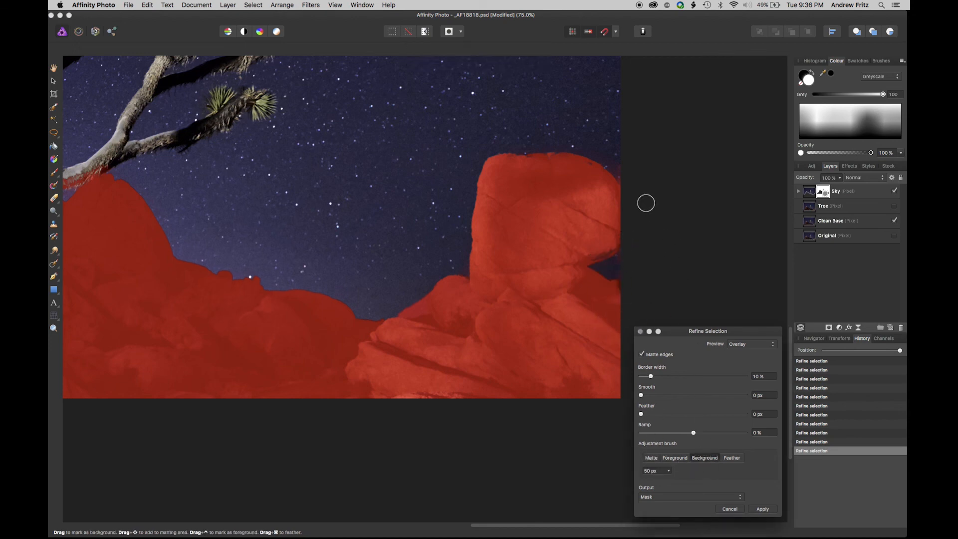
drag(627, 172, 605, 154)
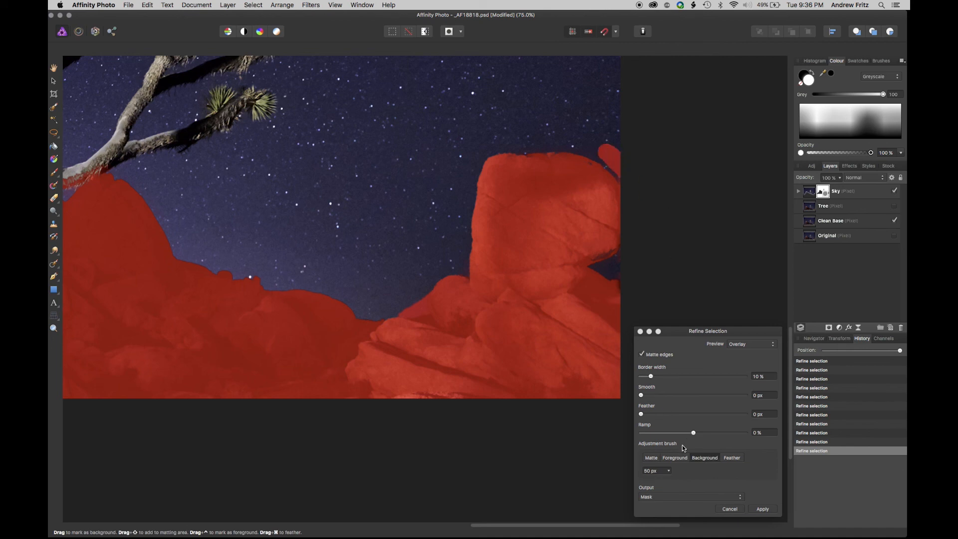
click(675, 458)
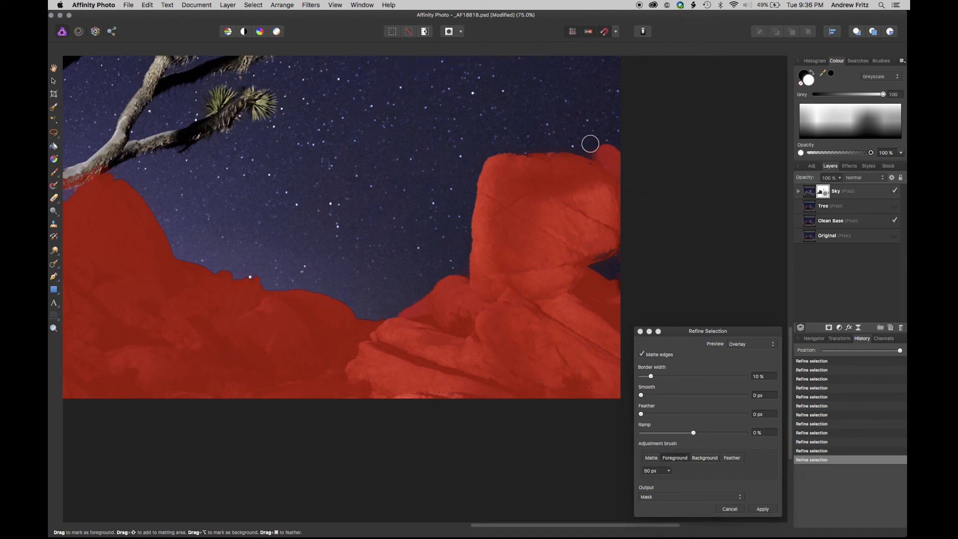
drag(591, 144, 633, 181)
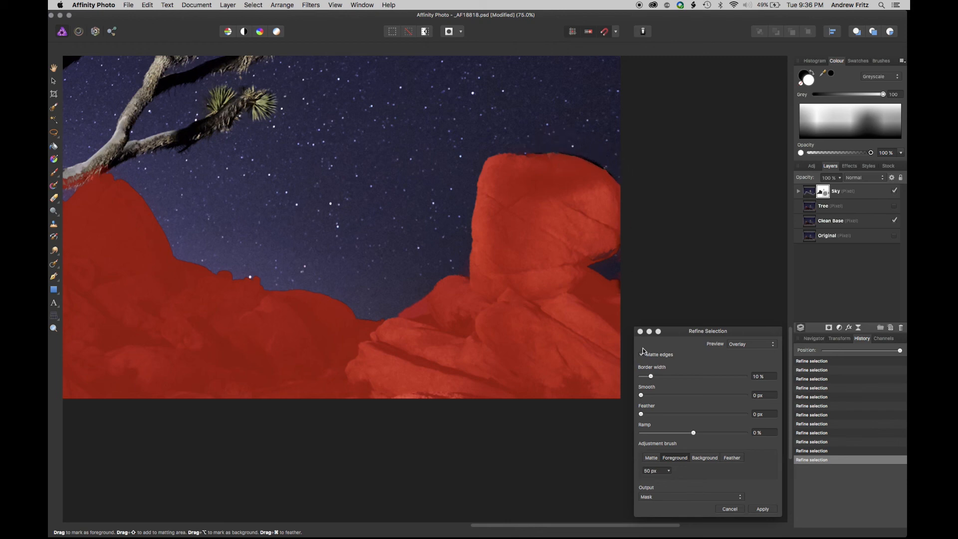
drag(541, 163, 550, 150)
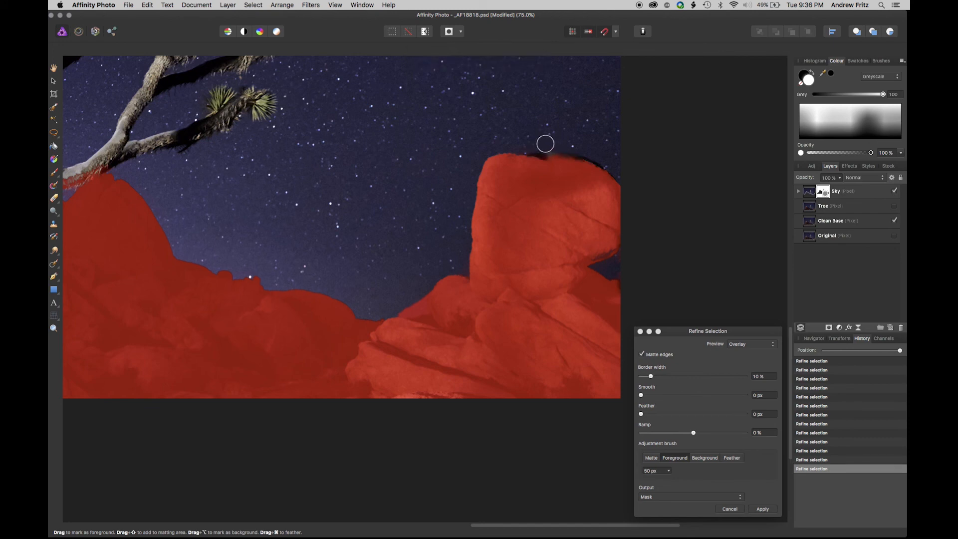
Step: Matte the right-hand boulder's top edge again to clean up the outline against the sky
click(651, 457)
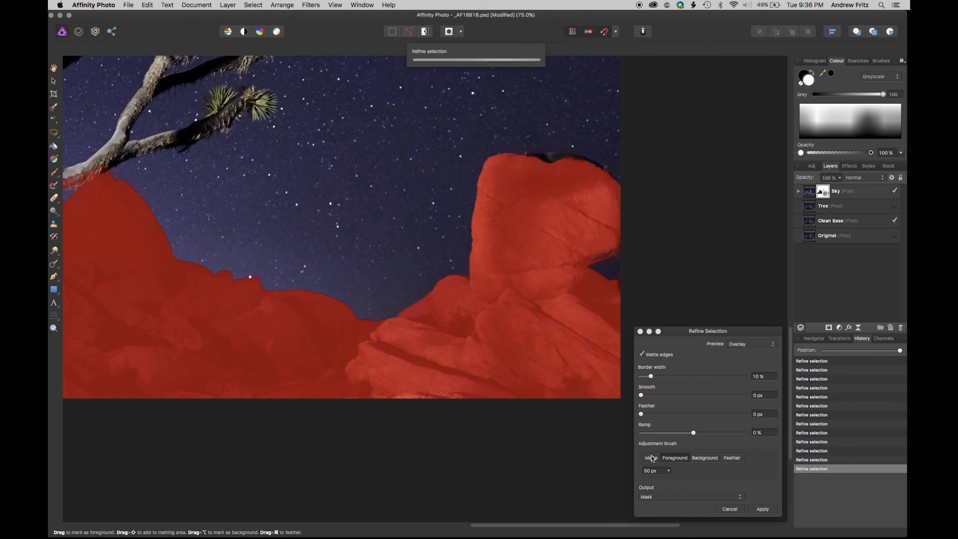
mouse_move(523, 158)
mouse_down()
mouse_move(564, 152)
mouse_move(552, 151)
mouse_move(597, 162)
mouse_move(634, 205)
mouse_up()
drag(617, 363, 611, 336)
click(704, 458)
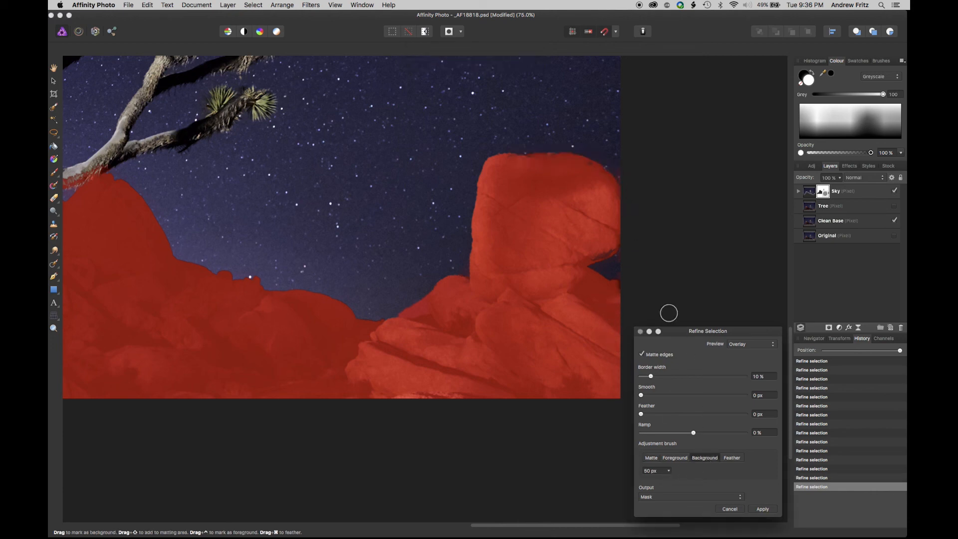
drag(615, 263, 625, 260)
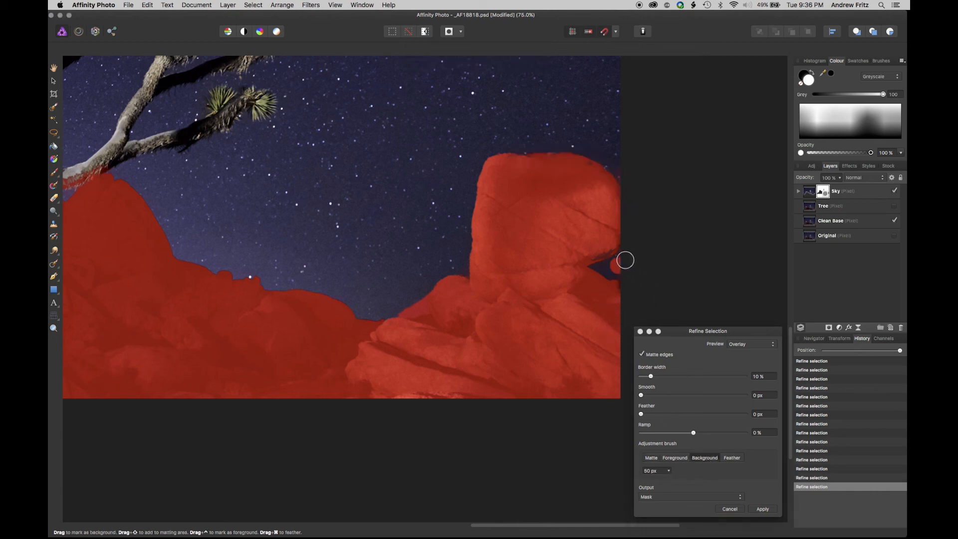
click(672, 460)
drag(615, 241, 615, 263)
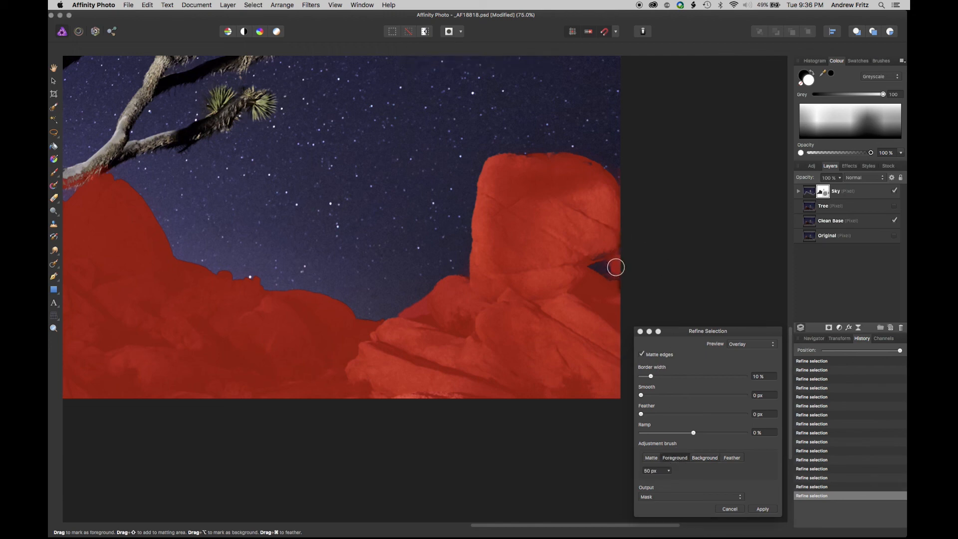
key(super+z)
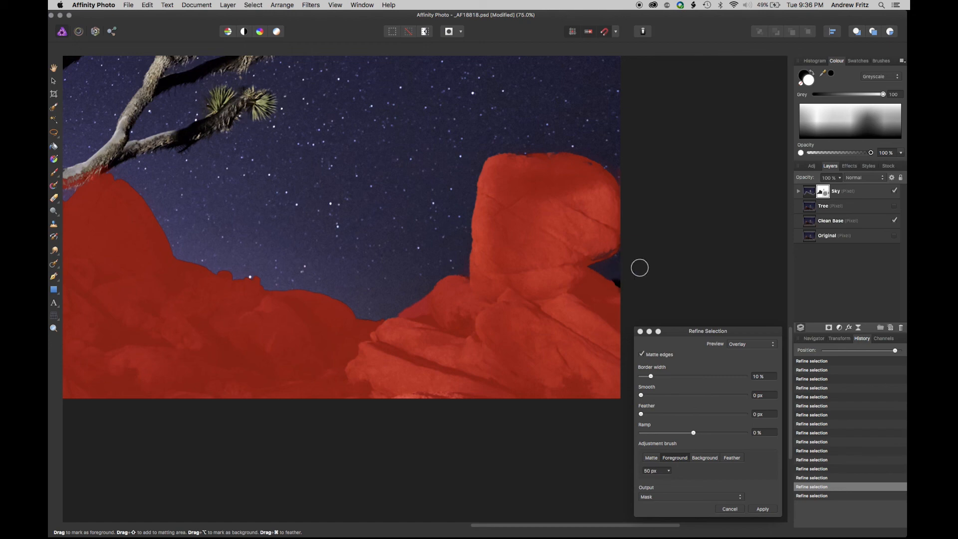
Step: Mark the rocks below the gap beside the right-hand boulder as background
click(705, 458)
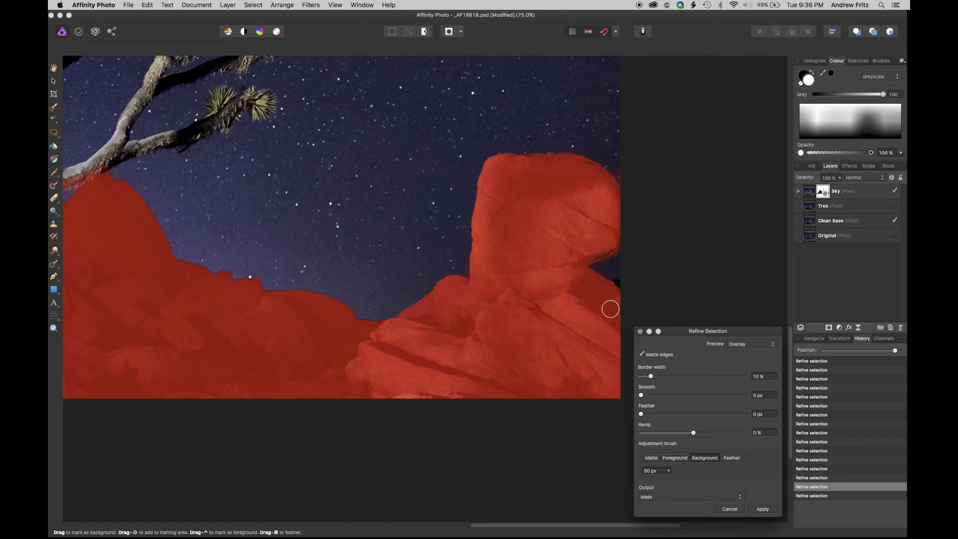
drag(610, 310, 611, 291)
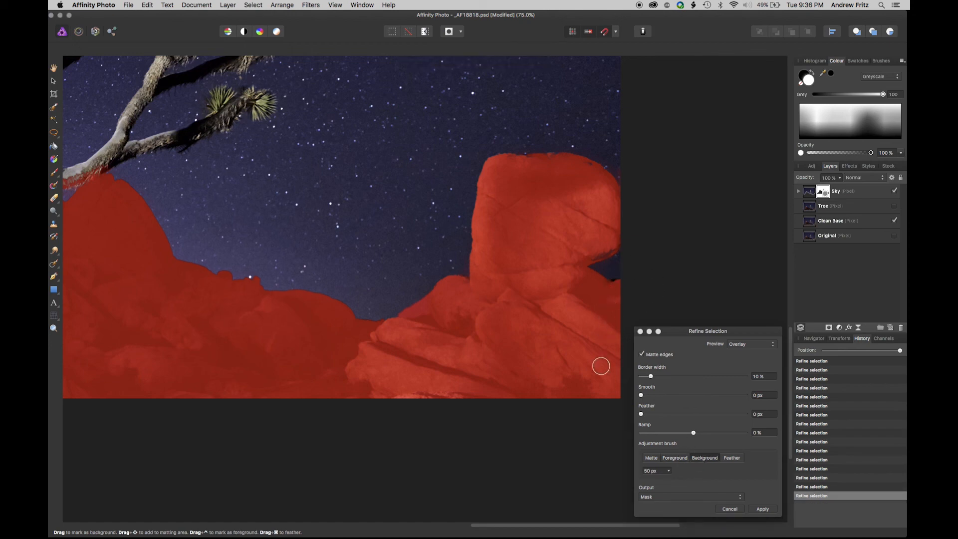
drag(477, 293, 433, 356)
Step: Mark the underside of the lowest right branch and the trunk's edge near the ridge as foreground with a 29 px adjustment brush
scroll(305, 335, left, 10)
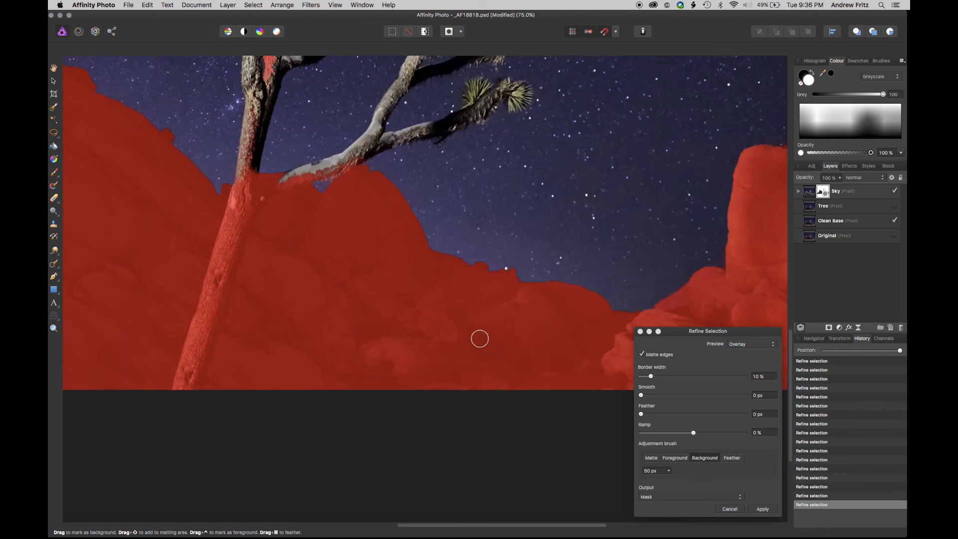
drag(270, 236, 405, 295)
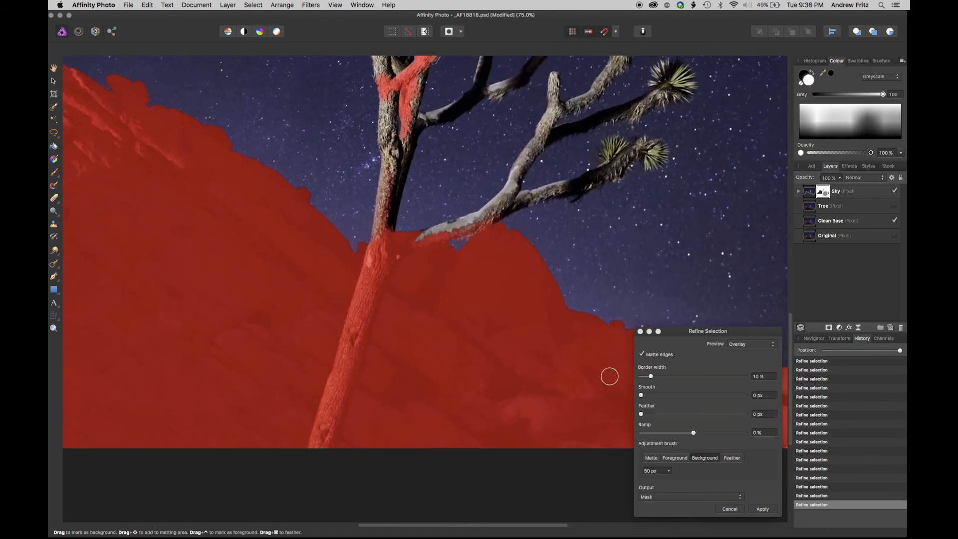
click(669, 472)
drag(653, 482, 654, 482)
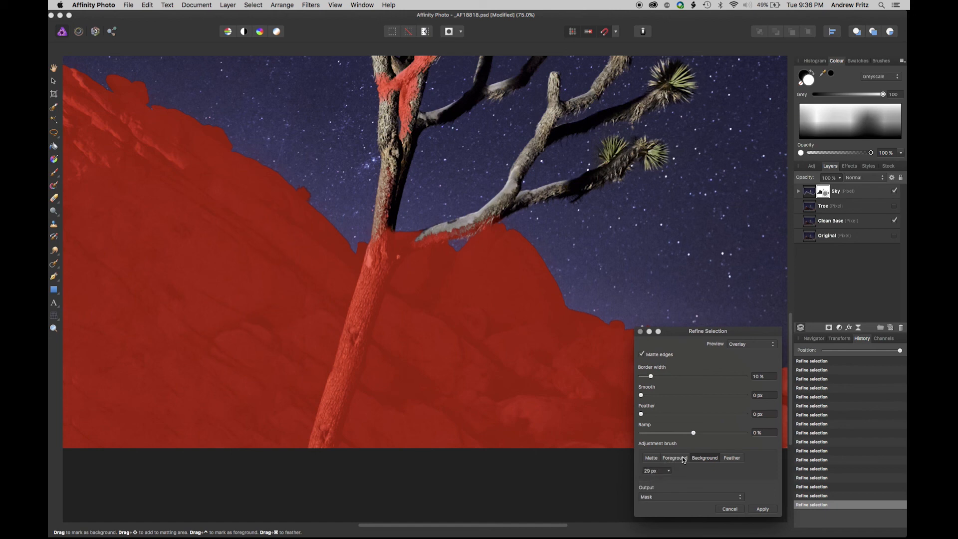
click(671, 458)
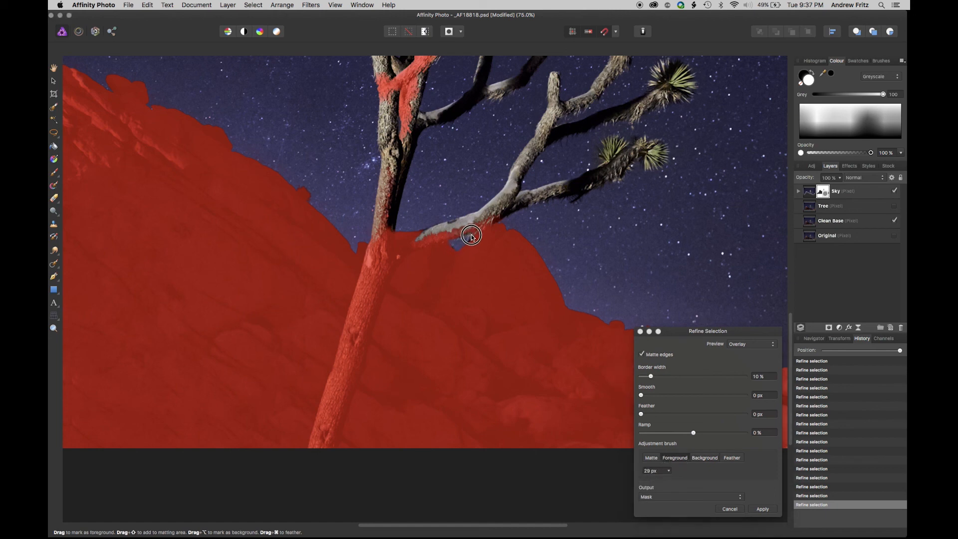
drag(381, 215, 389, 194)
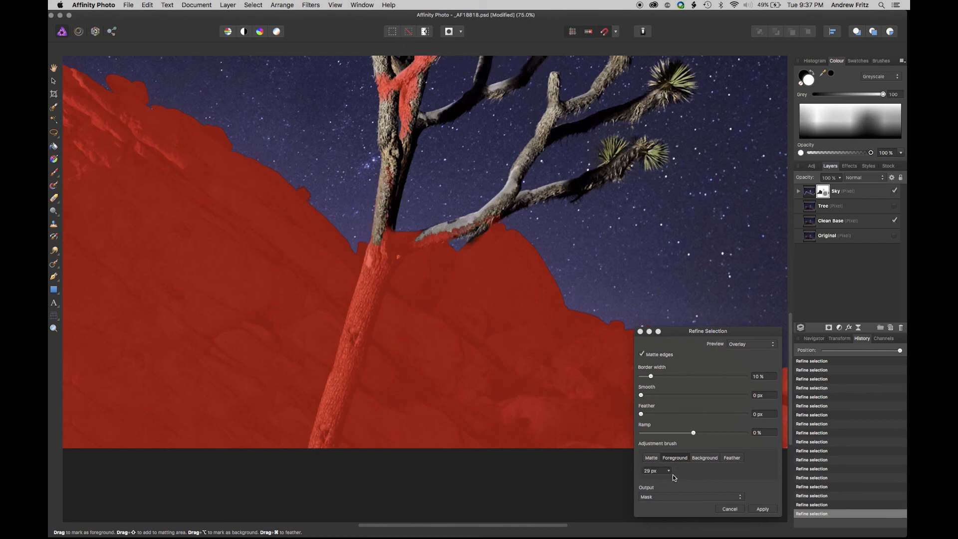
Step: Mark the tree trunk and the first branch forking off its right side as background, enlarging the adjustment brush to 50 px
click(703, 458)
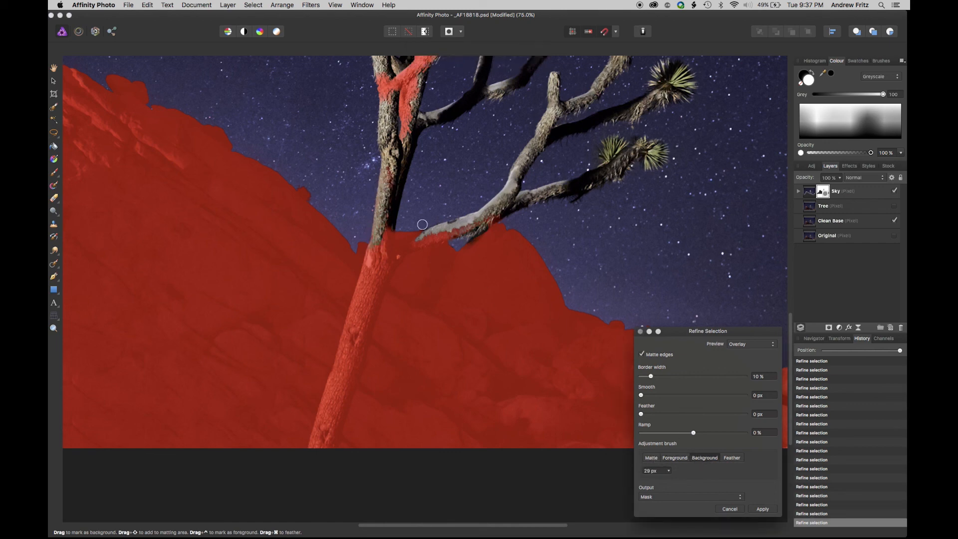
mouse_move(381, 203)
mouse_down()
mouse_move(374, 254)
mouse_move(395, 148)
mouse_move(385, 197)
mouse_move(384, 172)
mouse_move(379, 238)
mouse_move(395, 174)
mouse_move(392, 231)
mouse_move(404, 146)
mouse_up()
click(656, 474)
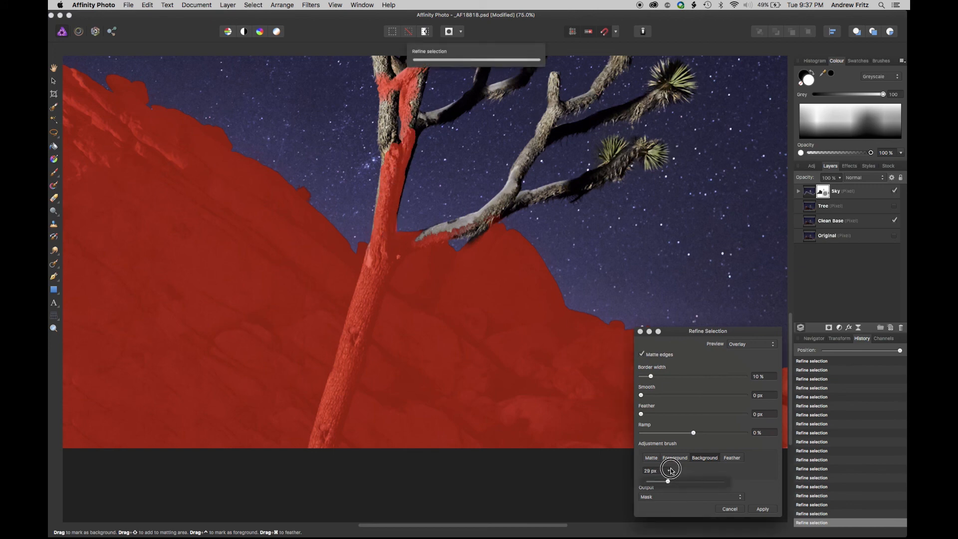
drag(668, 481, 678, 482)
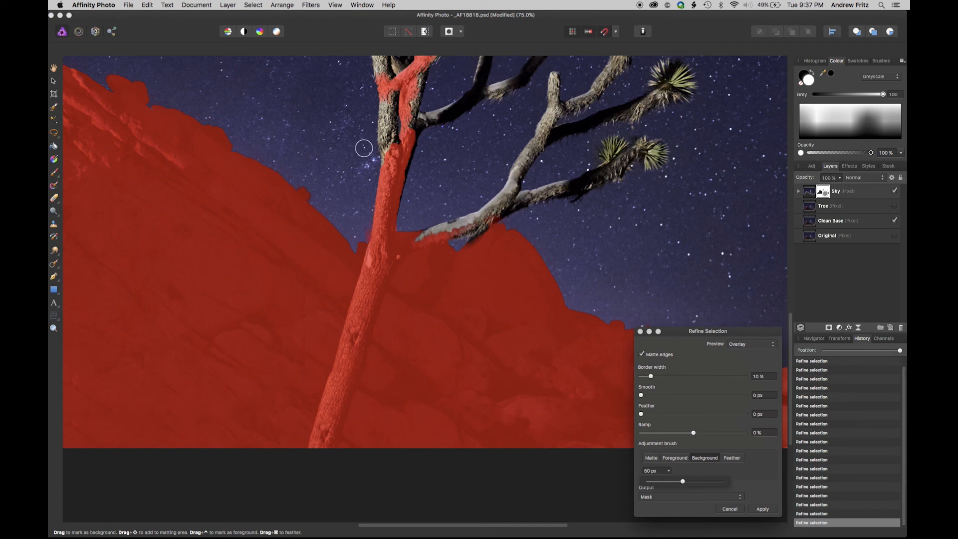
mouse_move(385, 114)
mouse_down()
mouse_move(385, 97)
mouse_move(391, 141)
mouse_move(419, 117)
mouse_move(531, 75)
mouse_up()
Step: Mark the remaining right-hand branches, their leaf clusters and the central upper stems of the tree as background
click(651, 457)
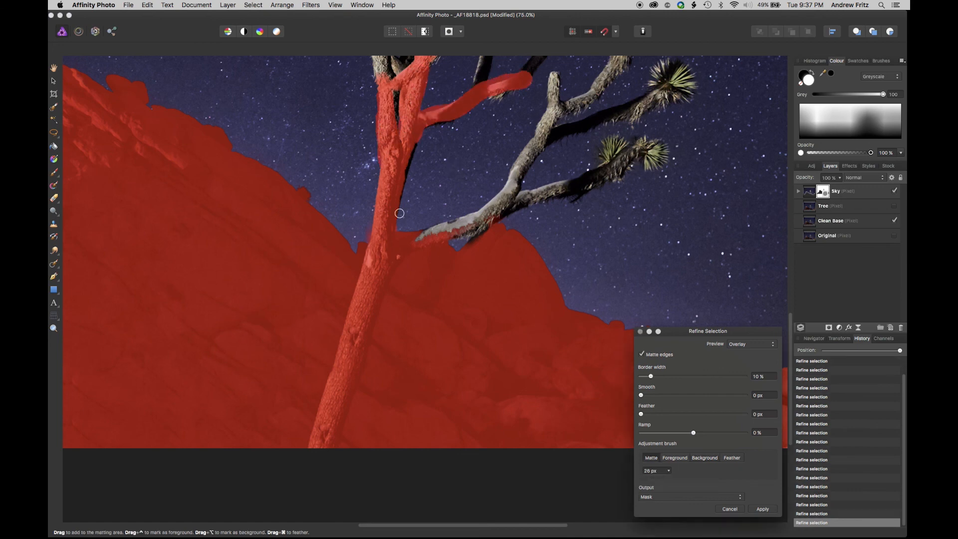
click(704, 457)
scroll(425, 288, right, 5)
scroll(424, 288, up, 2)
mouse_move(157, 345)
mouse_down()
mouse_move(286, 207)
mouse_move(391, 202)
mouse_move(314, 289)
mouse_move(235, 311)
mouse_move(347, 284)
mouse_move(335, 266)
mouse_move(419, 205)
mouse_move(321, 227)
mouse_up()
drag(364, 275, 303, 310)
scroll(276, 313, up, 5)
scroll(276, 313, left, 3)
mouse_move(225, 269)
mouse_down()
mouse_move(248, 223)
mouse_move(300, 251)
mouse_up()
mouse_move(289, 175)
mouse_down()
mouse_move(276, 299)
mouse_move(384, 196)
mouse_up()
Step: Matte the edges of the right-hand branches and leaf clusters, including the thin unmarked branch between them
key(m)
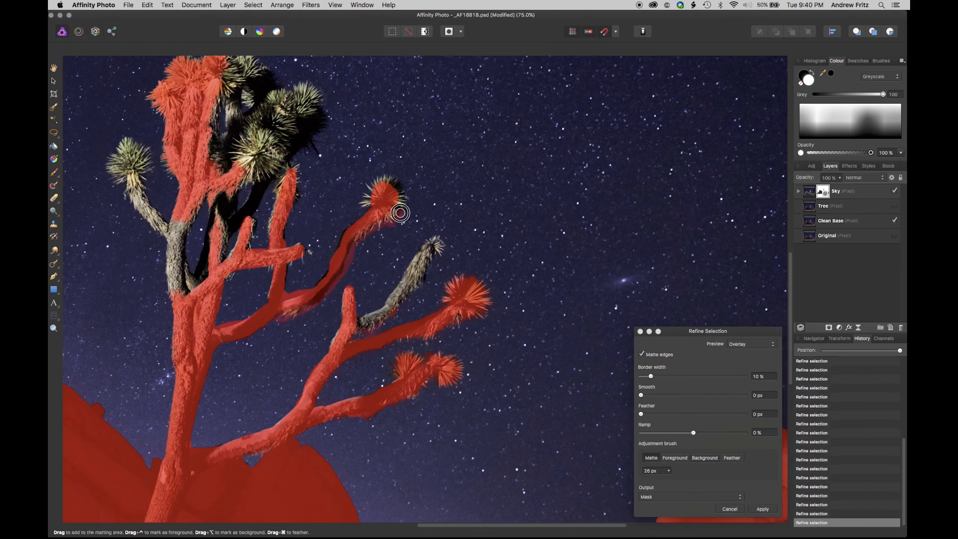
drag(238, 273, 219, 314)
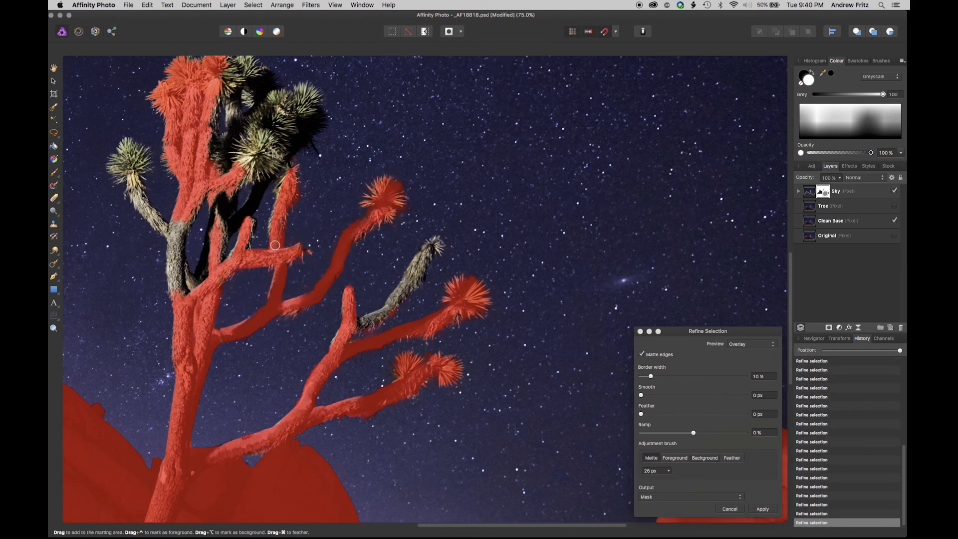
drag(361, 322, 438, 246)
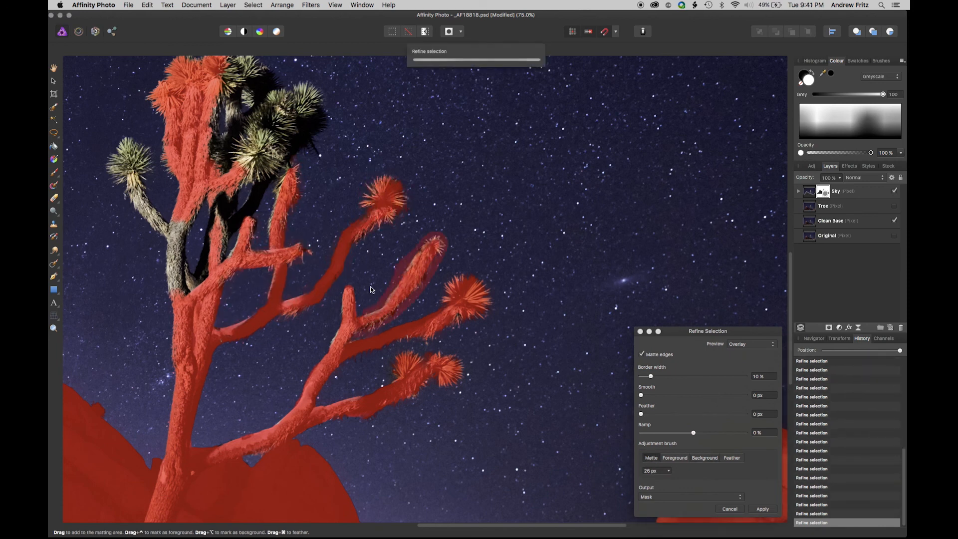
Step: Mark the tree's dark crown and the left-hand stem as background with a 19 px adjustment brush
key(bracketleft)
key(bracketleft)
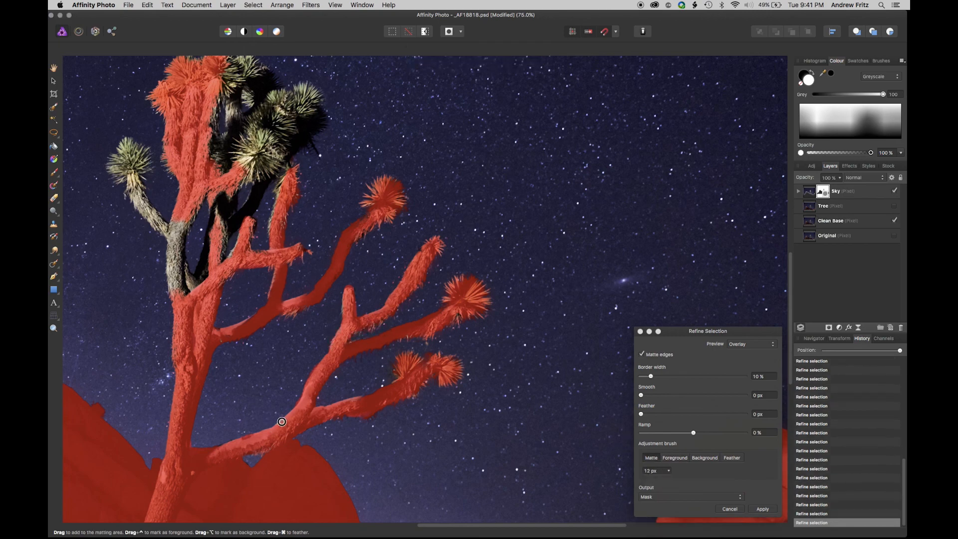
key(bracketright)
scroll(349, 249, up, 3)
scroll(350, 249, left, 3)
key(b)
mouse_move(309, 214)
mouse_down()
mouse_move(346, 215)
mouse_move(303, 216)
mouse_move(360, 208)
mouse_move(360, 162)
mouse_move(311, 208)
mouse_move(382, 179)
mouse_move(366, 156)
mouse_move(317, 261)
mouse_move(288, 286)
mouse_move(298, 245)
mouse_move(279, 201)
mouse_move(281, 177)
mouse_move(308, 174)
mouse_move(325, 122)
mouse_up()
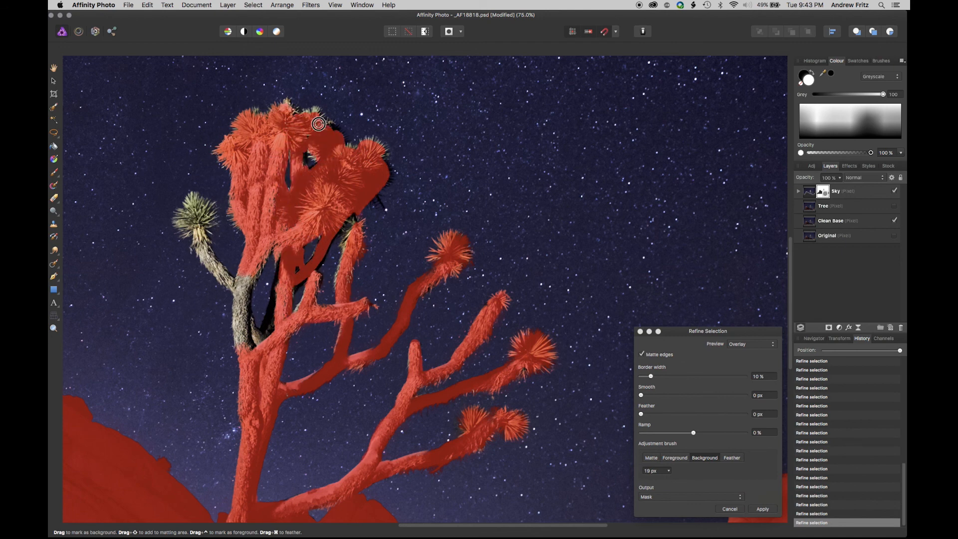
mouse_move(276, 298)
mouse_down()
mouse_move(264, 249)
mouse_move(195, 209)
mouse_move(229, 290)
mouse_up()
Step: Matte the inner gaps between the stems, the crown's outline and the left leaf cluster with the 19 px brush
key(m)
mouse_move(262, 318)
mouse_down()
mouse_move(269, 270)
mouse_move(298, 302)
mouse_move(337, 259)
mouse_up()
mouse_move(371, 217)
mouse_down()
mouse_move(382, 188)
mouse_move(371, 137)
mouse_move(340, 128)
mouse_up()
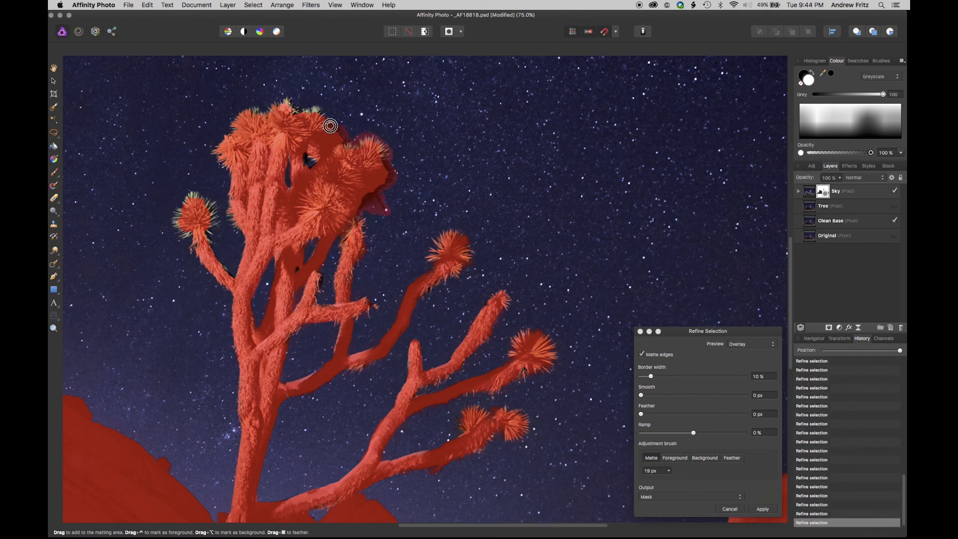
scroll(514, 368, left, 5)
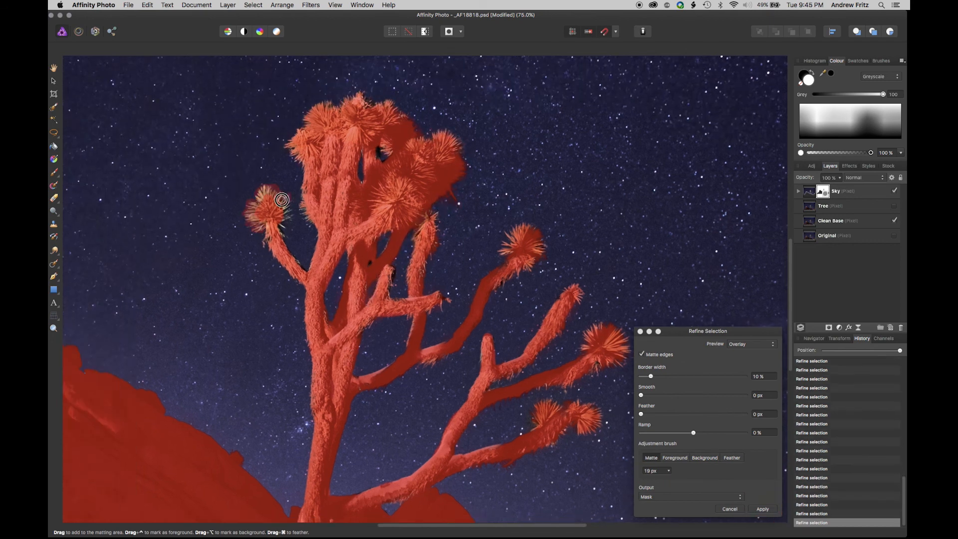
drag(514, 368, 383, 331)
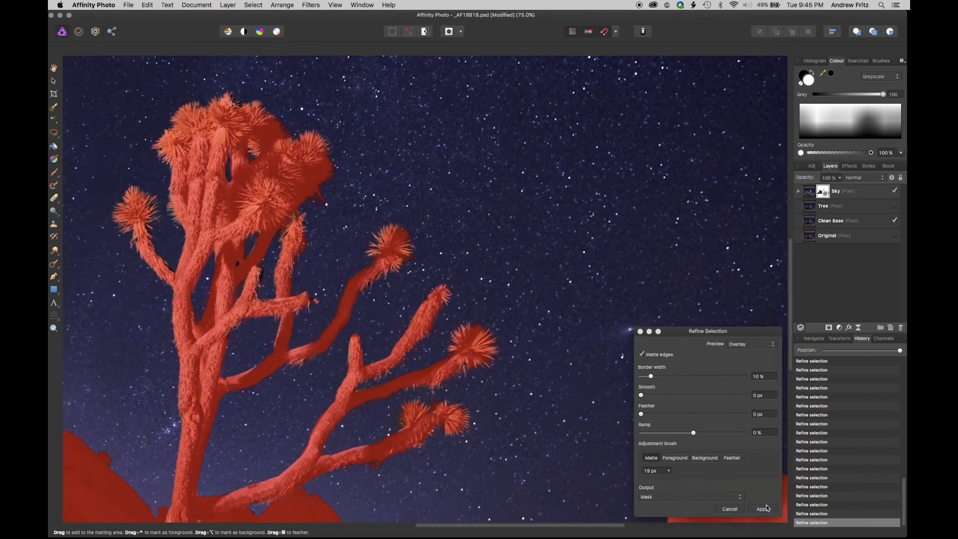
Step: Review the whole overlay, keep the refinement output as Mask and apply it to the Sky layer
drag(392, 418, 446, 247)
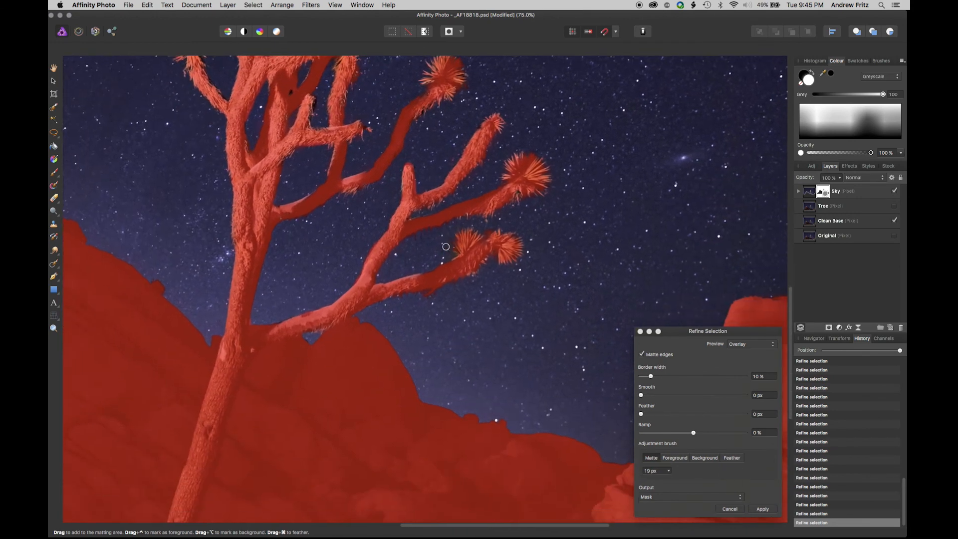
key(super+0)
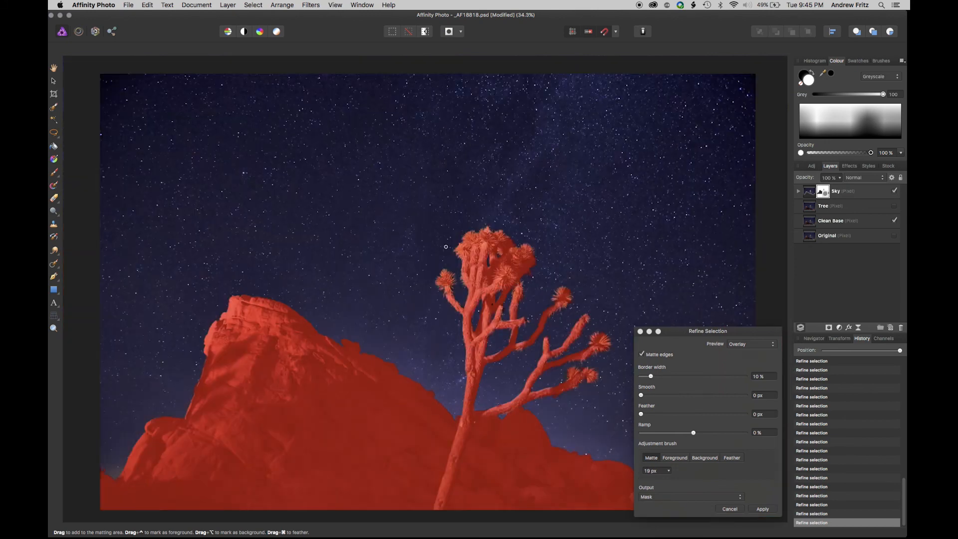
click(657, 499)
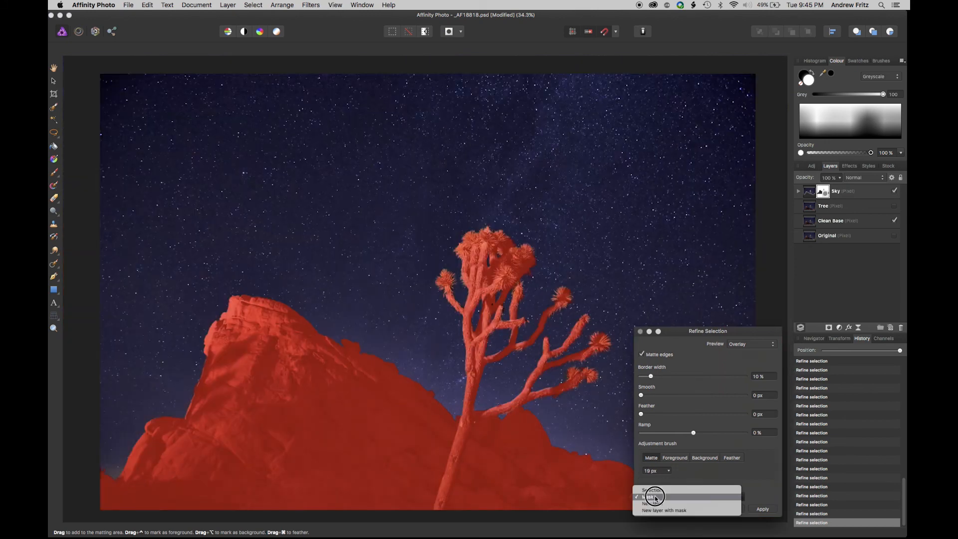
click(654, 490)
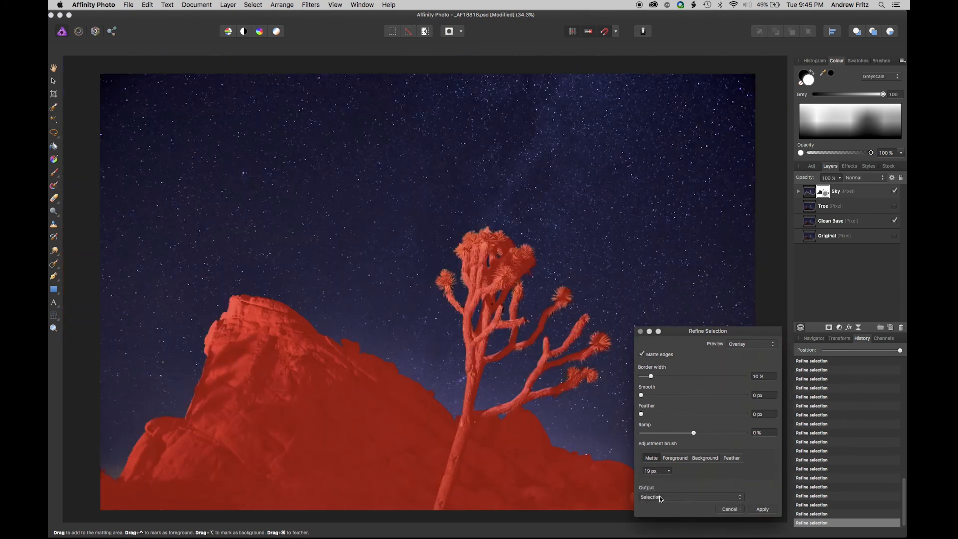
click(660, 498)
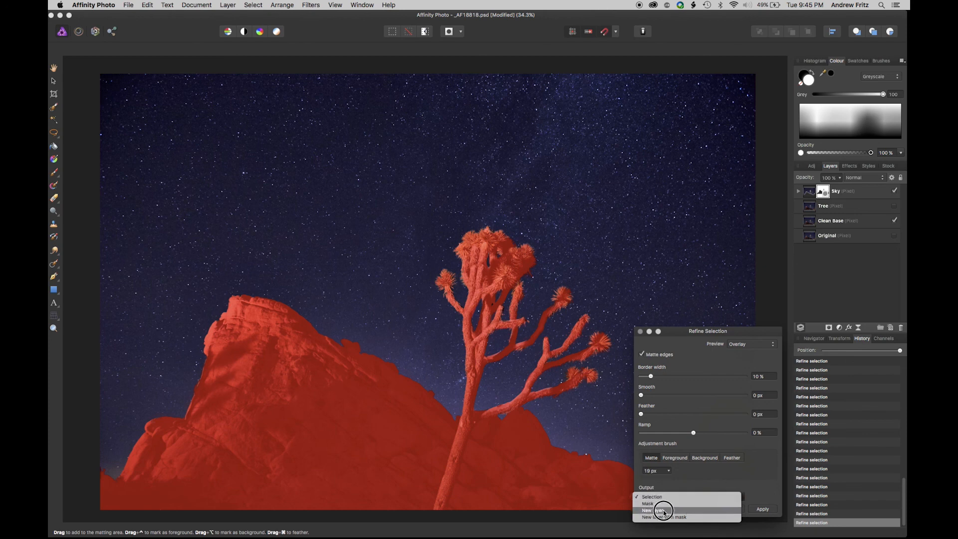
click(677, 504)
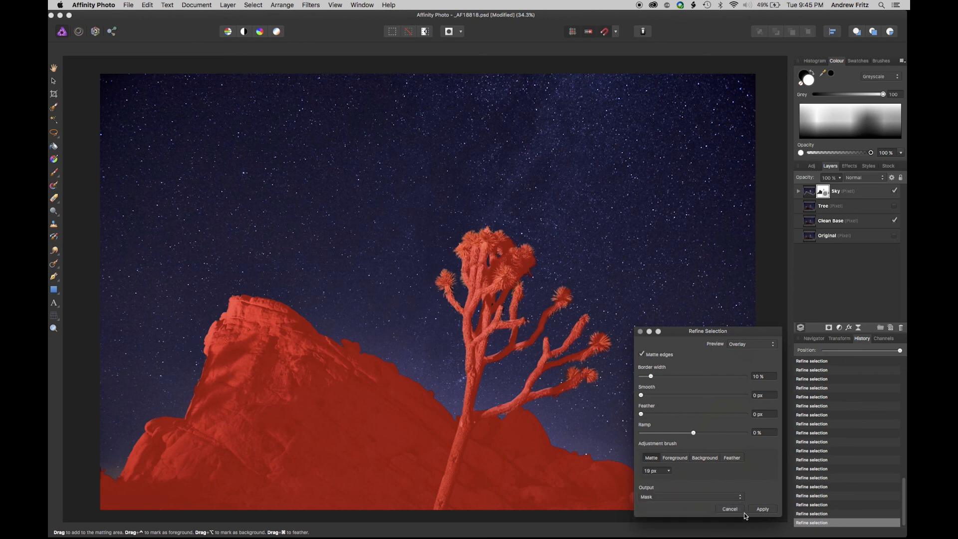
click(751, 509)
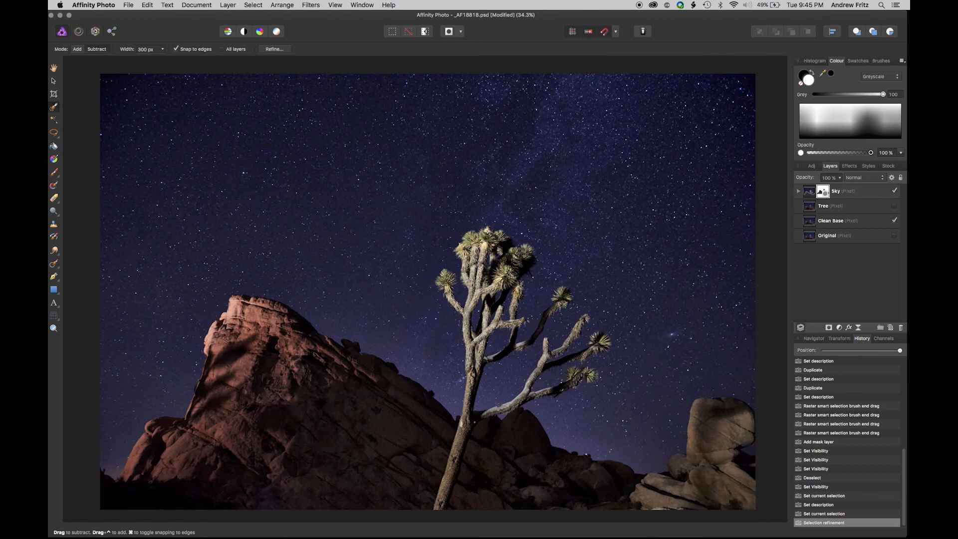
Step: Toggle the Clean Base layer's visibility to inspect the masked sky on its own
click(894, 223)
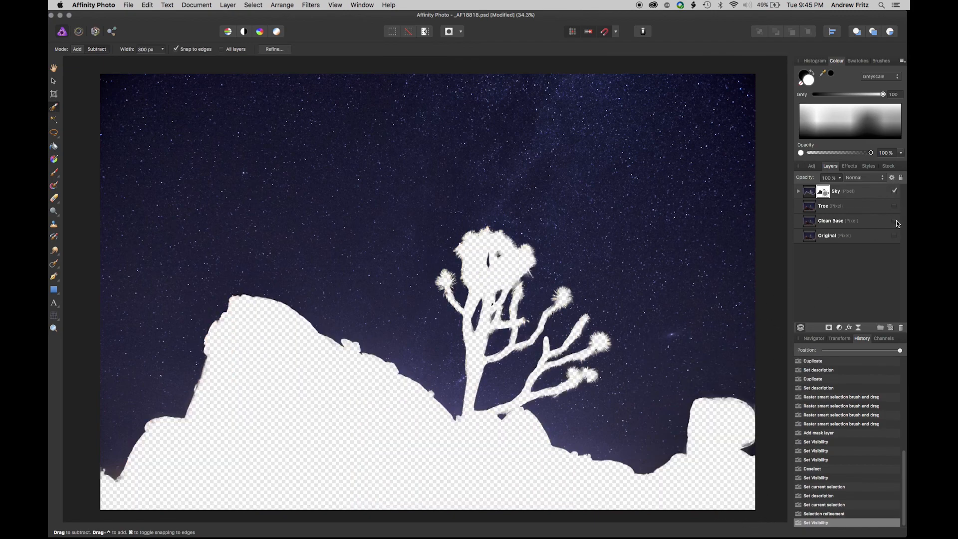
click(894, 221)
click(894, 221)
click(895, 220)
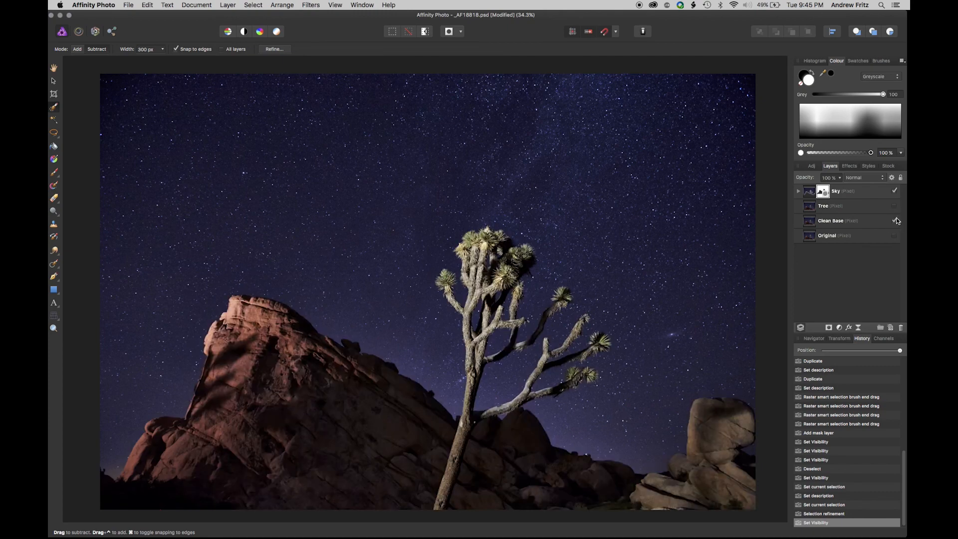
Step: Select the Sky layer, reveal its nested mask and look over the available adjustment layers
click(811, 192)
click(798, 193)
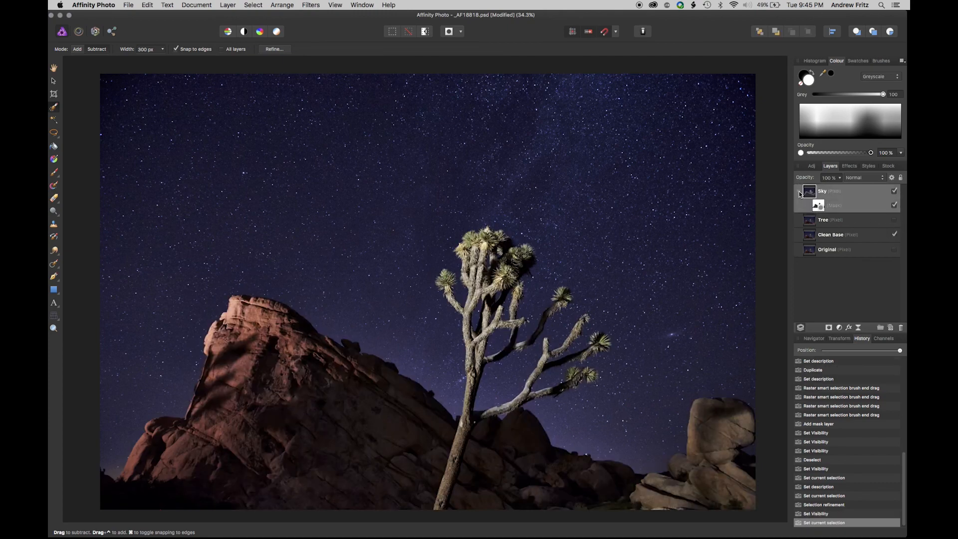
click(842, 327)
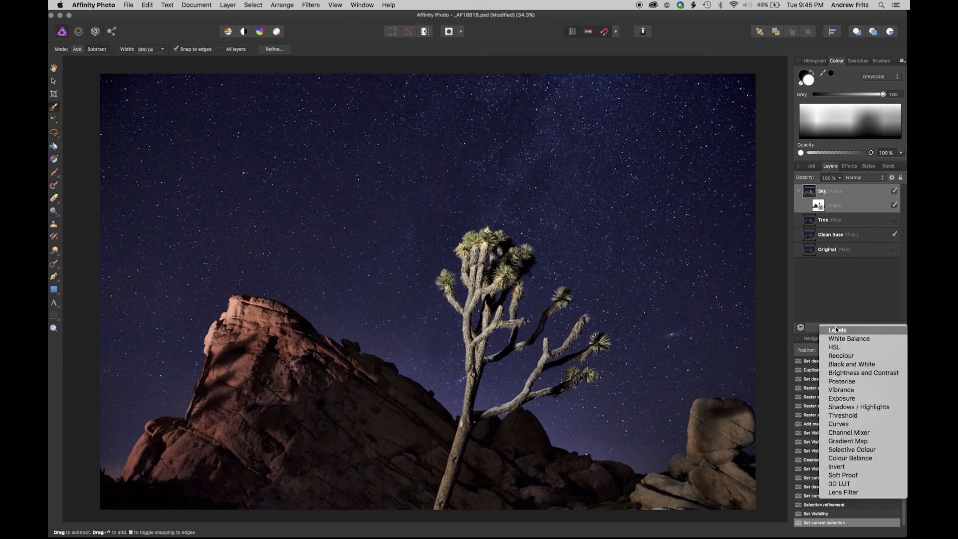
click(833, 304)
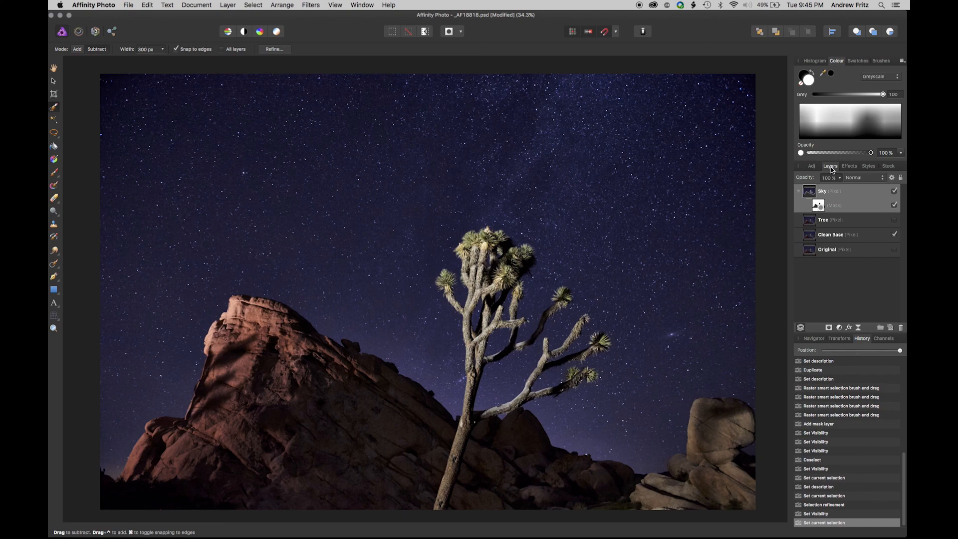
Step: Hide the Sky and Clean Base layers and show the Tree layer
click(894, 191)
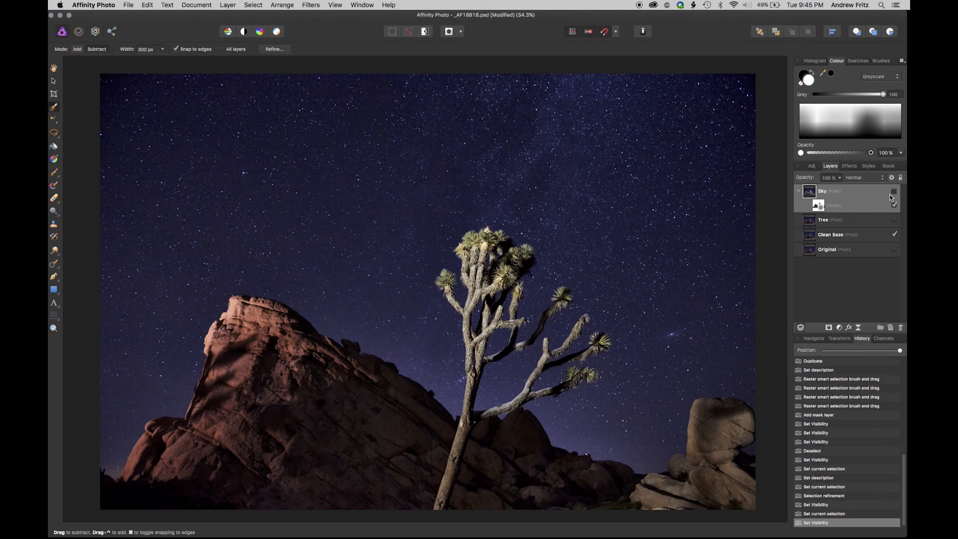
click(895, 234)
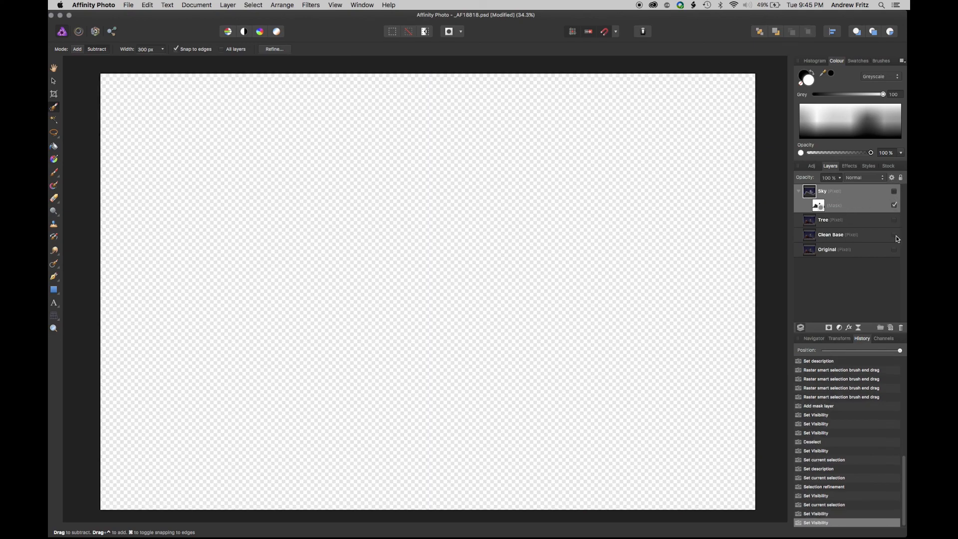
click(894, 205)
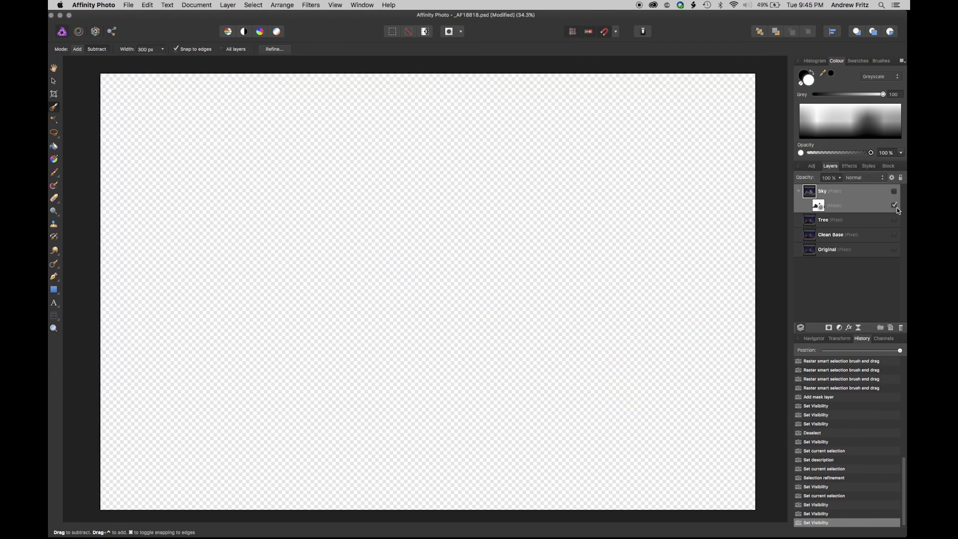
click(894, 219)
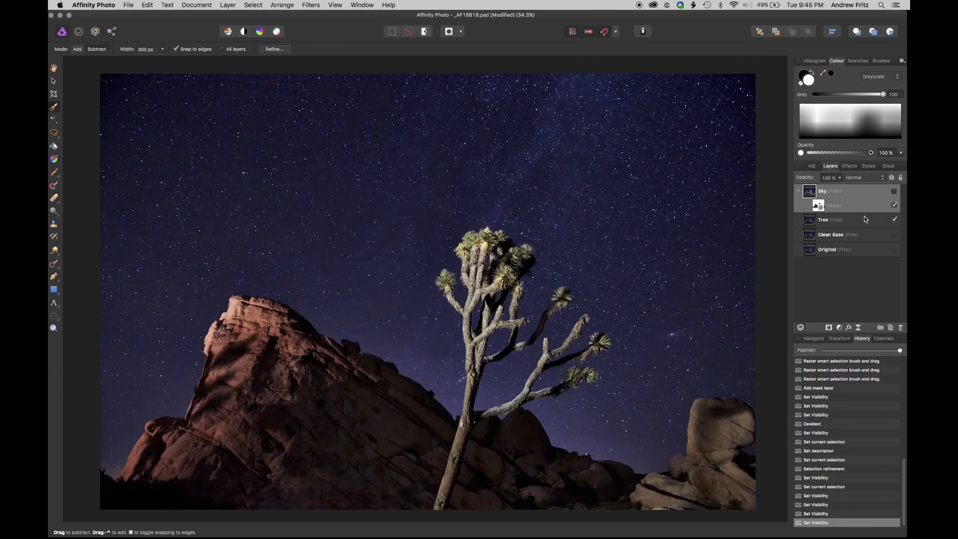
click(821, 206)
key(super+a)
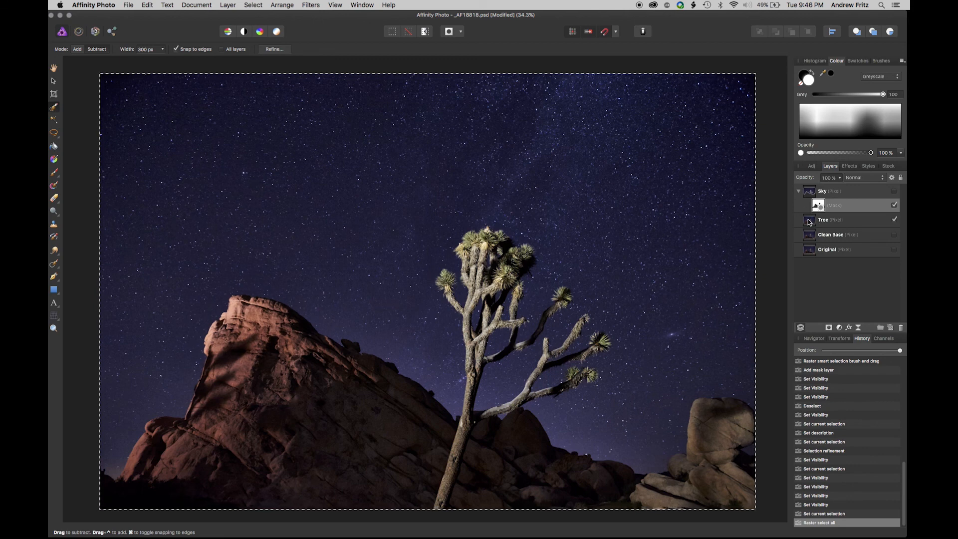
click(810, 223)
click(824, 205)
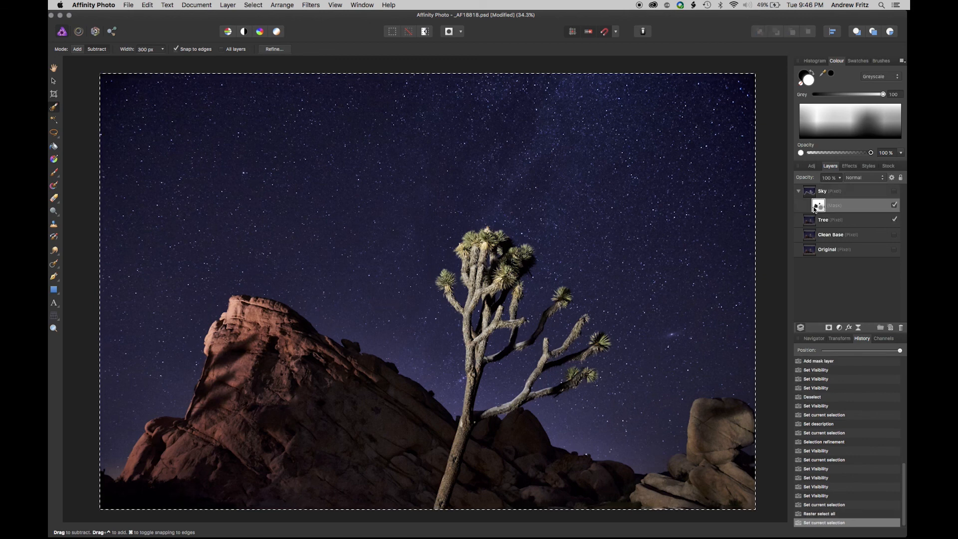
drag(817, 206, 820, 207)
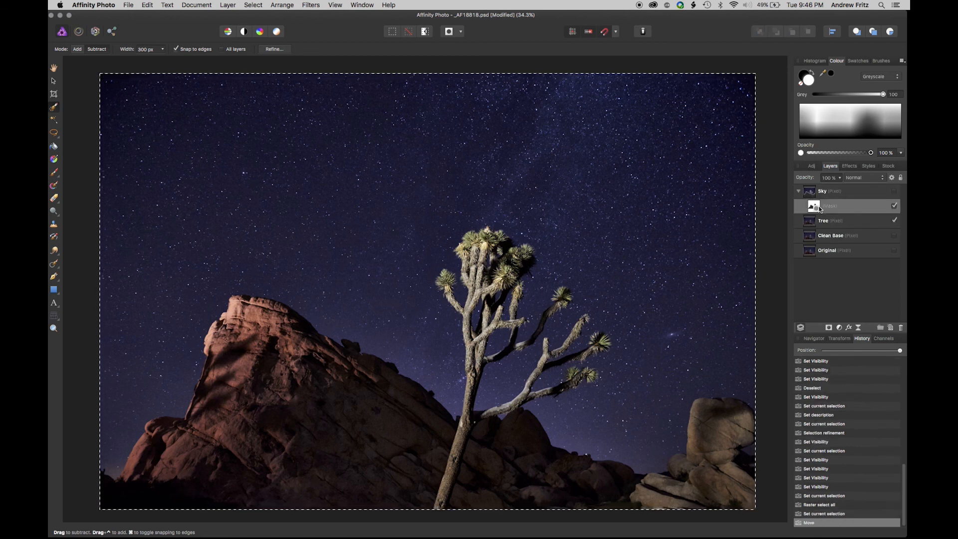
key(super+z)
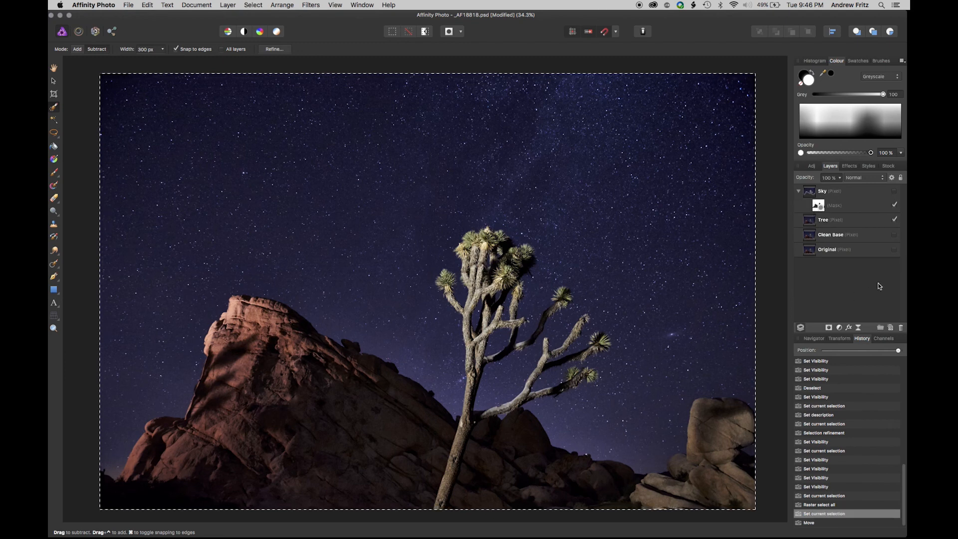
Step: Duplicate the Sky layer's mask and move the copy onto the Tree layer as its mask
right_click(820, 204)
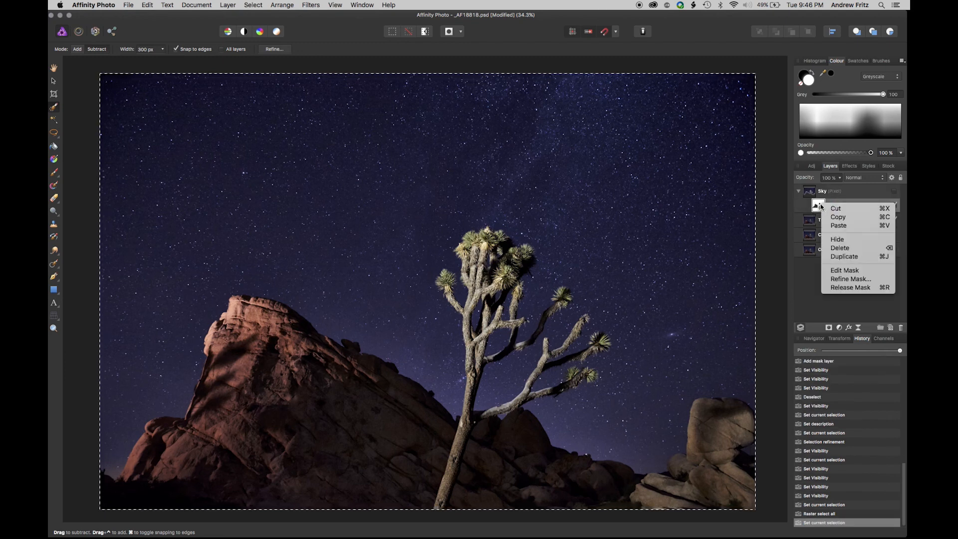
click(844, 256)
drag(823, 218, 797, 233)
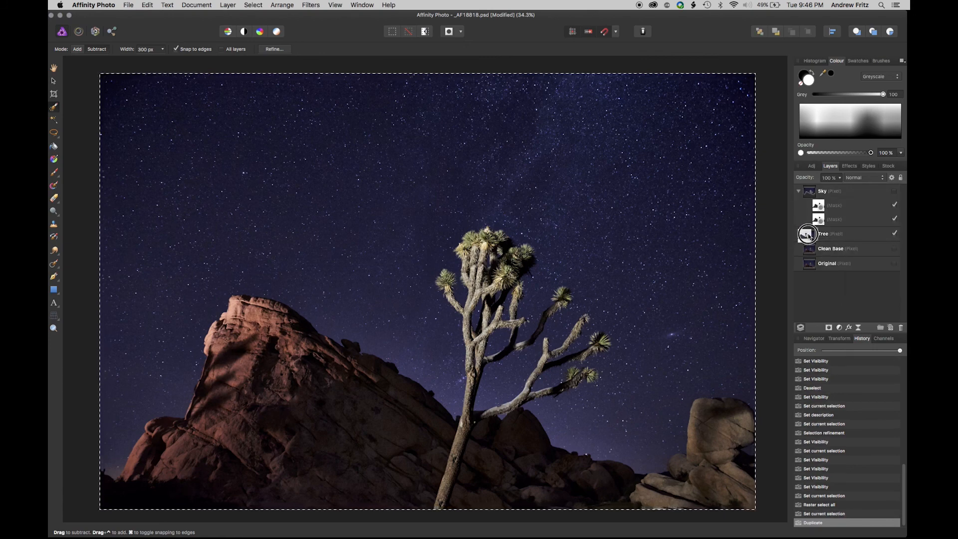
Step: Invert the Tree layer's mask and clear the pixel selection
click(824, 221)
key(super+i)
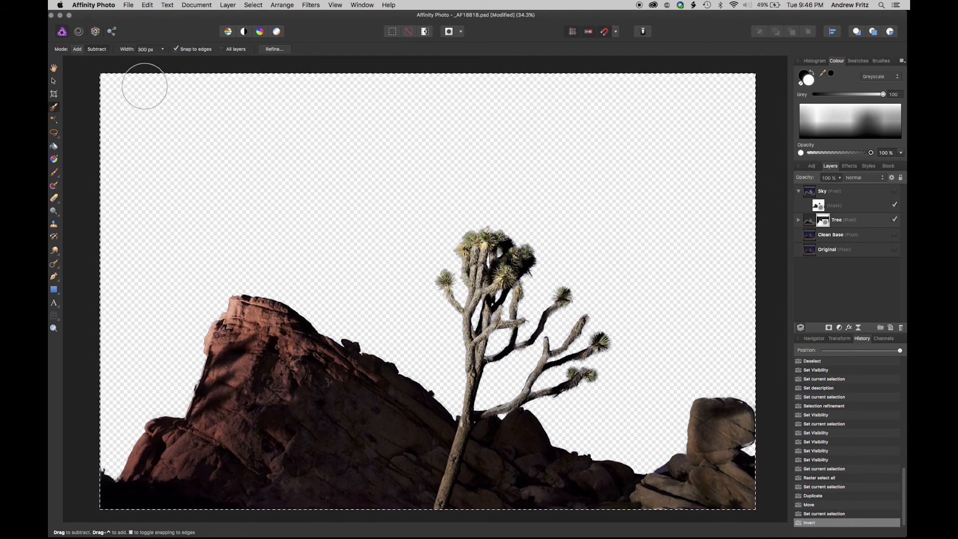
key(super+d)
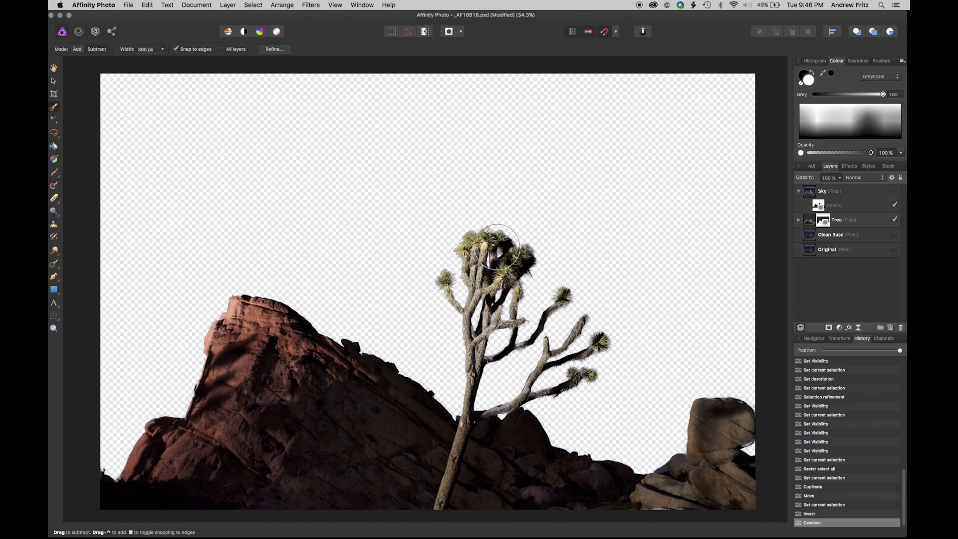
Step: Start refining the Tree layer's mask and paint the rocks on both sides of the trunk as background with a 230 px adjustment brush
right_click(826, 225)
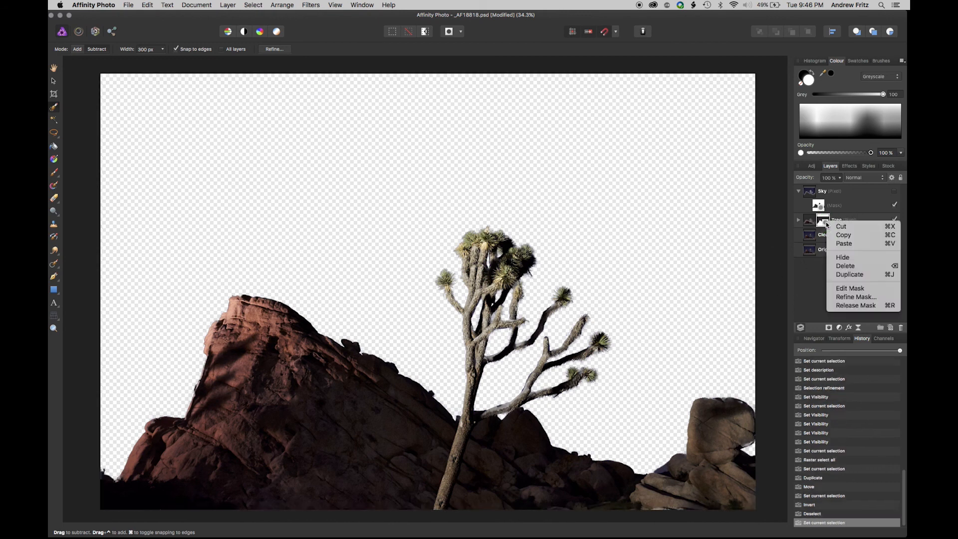
click(848, 297)
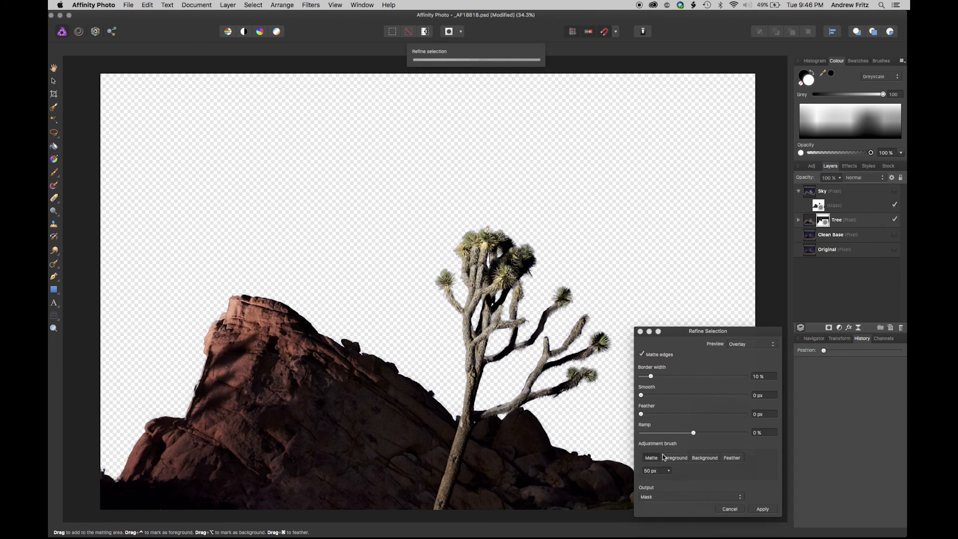
drag(669, 472, 683, 482)
click(699, 459)
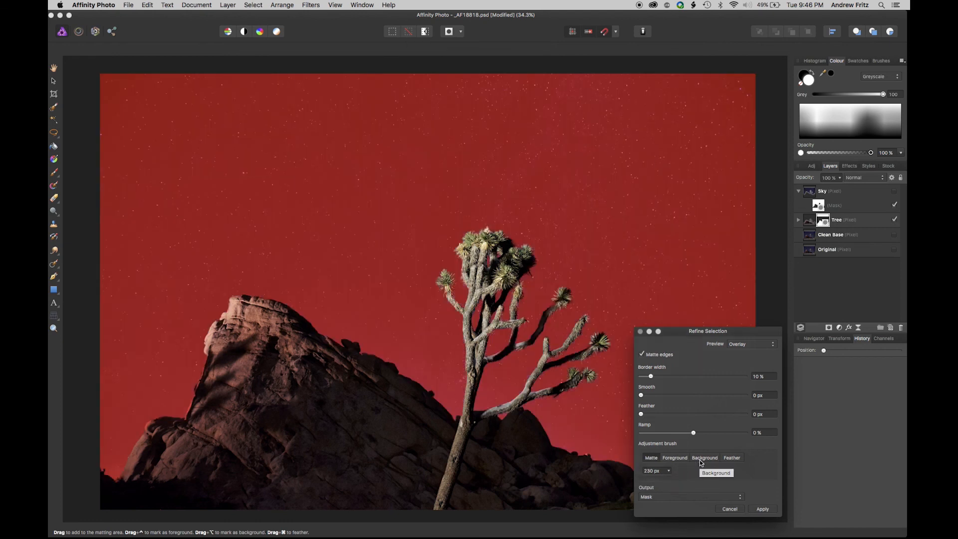
mouse_move(730, 334)
mouse_down()
mouse_move(780, 233)
mouse_move(901, 247)
mouse_move(906, 240)
mouse_move(881, 68)
mouse_move(825, 80)
mouse_move(830, 88)
mouse_up()
drag(360, 368, 292, 427)
mouse_move(330, 368)
mouse_down()
mouse_move(204, 398)
mouse_move(216, 316)
mouse_move(285, 287)
mouse_move(332, 303)
mouse_move(189, 404)
mouse_move(179, 424)
mouse_move(142, 447)
mouse_move(141, 434)
mouse_move(126, 469)
mouse_move(202, 419)
mouse_move(229, 418)
mouse_move(189, 476)
mouse_move(288, 369)
mouse_move(187, 495)
mouse_move(310, 362)
mouse_move(226, 466)
mouse_move(290, 390)
mouse_move(310, 384)
mouse_move(222, 508)
mouse_move(357, 362)
mouse_move(254, 495)
mouse_move(376, 368)
mouse_move(282, 507)
mouse_move(413, 353)
mouse_move(343, 471)
mouse_move(434, 374)
mouse_move(399, 447)
mouse_move(434, 393)
mouse_move(422, 440)
mouse_move(393, 482)
mouse_move(361, 518)
mouse_move(297, 510)
mouse_move(389, 477)
mouse_move(433, 444)
mouse_move(439, 415)
mouse_move(411, 503)
mouse_move(428, 444)
mouse_up()
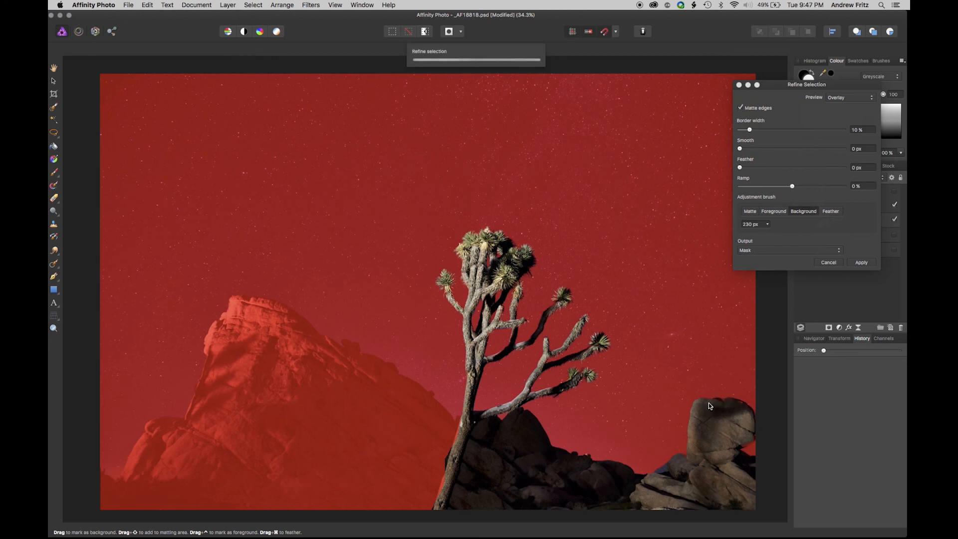
mouse_move(716, 398)
mouse_down()
mouse_move(691, 409)
mouse_move(658, 441)
mouse_move(627, 498)
mouse_move(727, 424)
mouse_move(646, 513)
mouse_move(750, 404)
mouse_move(744, 501)
mouse_move(665, 512)
mouse_move(730, 485)
mouse_move(707, 509)
mouse_move(626, 501)
mouse_move(459, 513)
mouse_move(486, 442)
mouse_move(528, 421)
mouse_move(642, 466)
mouse_move(562, 484)
mouse_move(494, 477)
mouse_move(518, 453)
mouse_move(586, 465)
mouse_up()
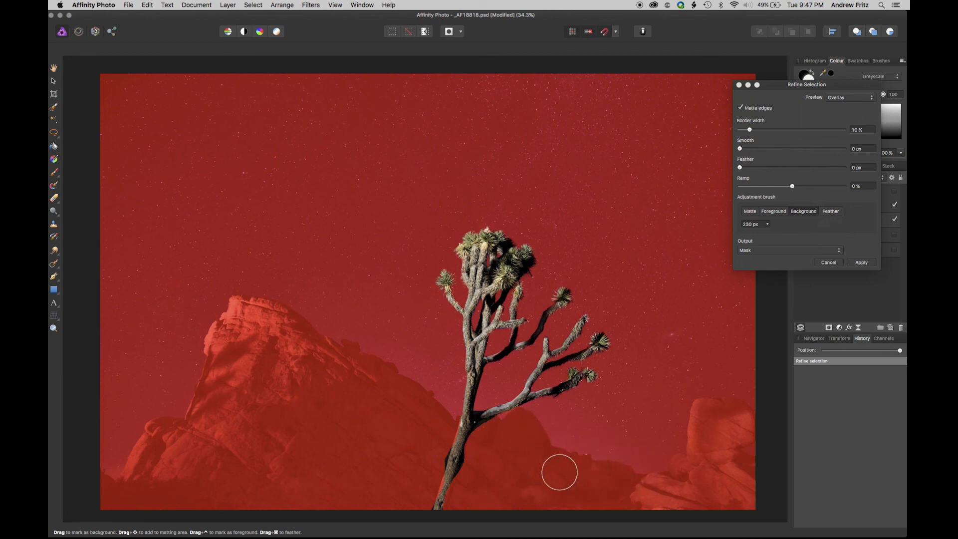
click(858, 265)
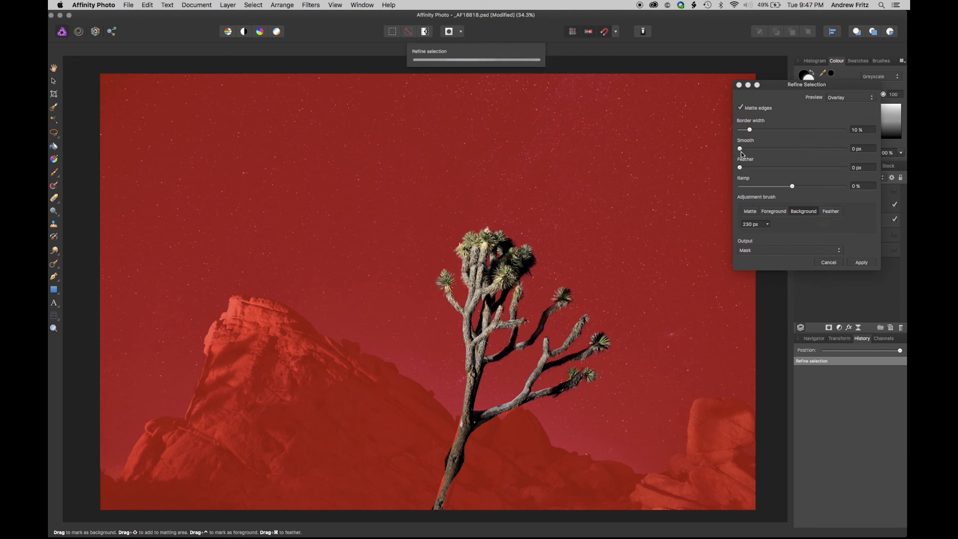
Step: With a 42 px adjustment brush, mark leftover rock beside the trunk as background and the lower trunk and branch underside as foreground
scroll(498, 428, down, 2)
scroll(498, 428, down, 3)
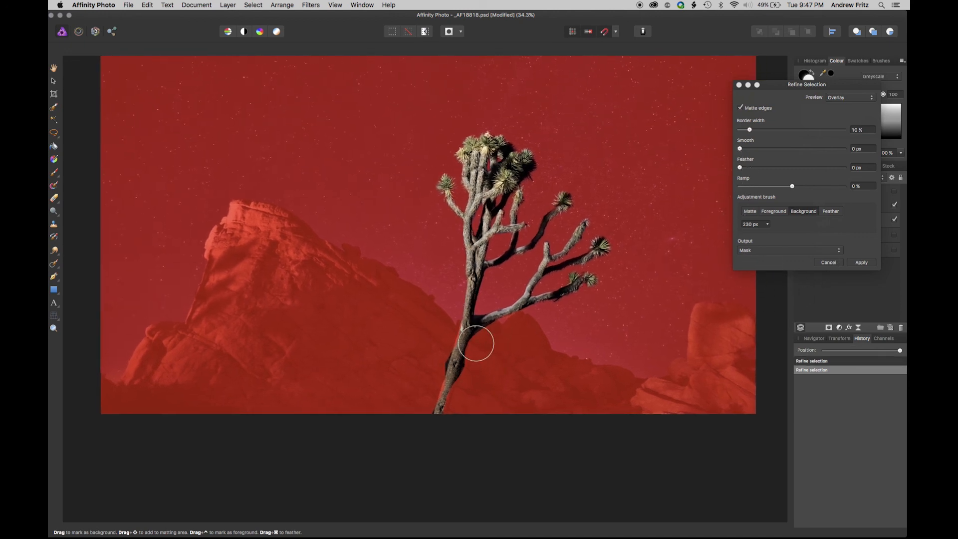
scroll(475, 343, up, 3)
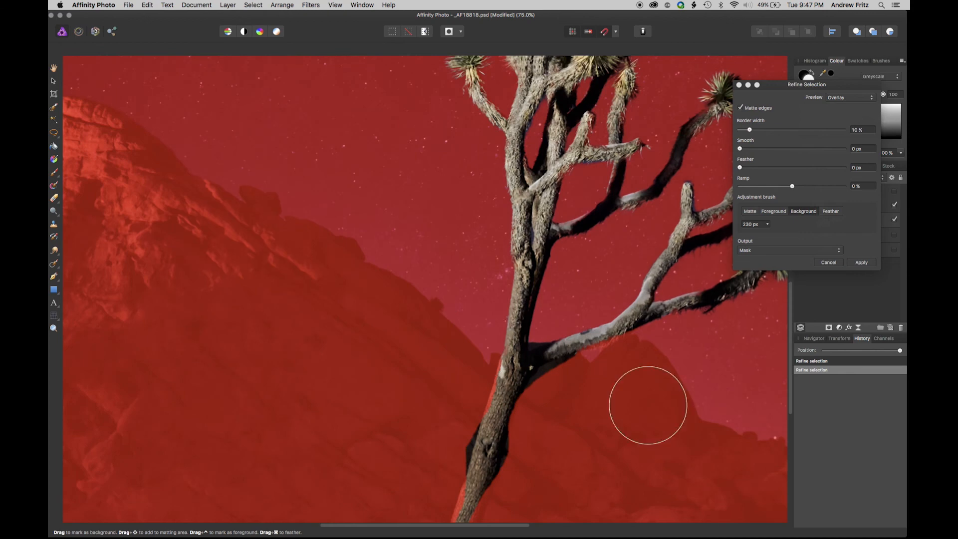
scroll(522, 306, down, 5)
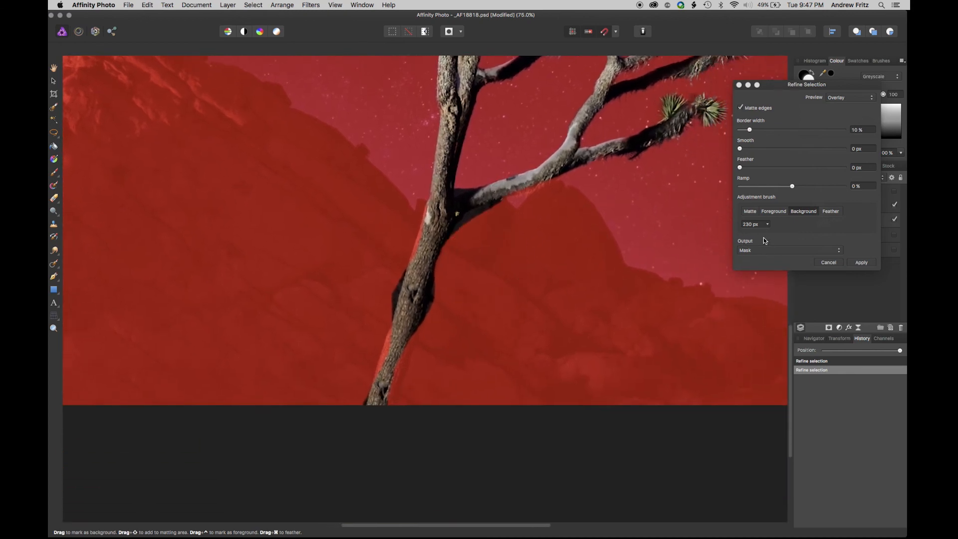
click(767, 224)
drag(764, 235, 744, 235)
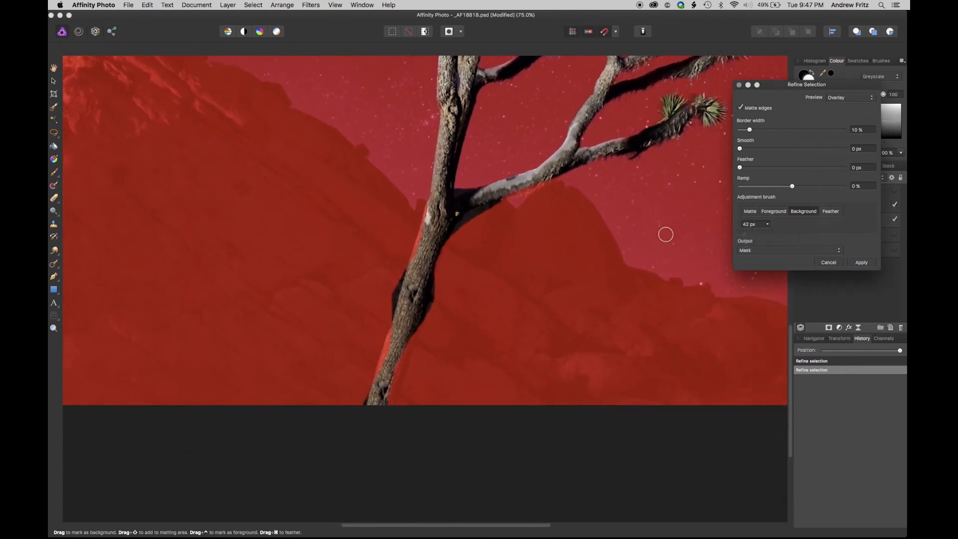
drag(468, 220, 431, 323)
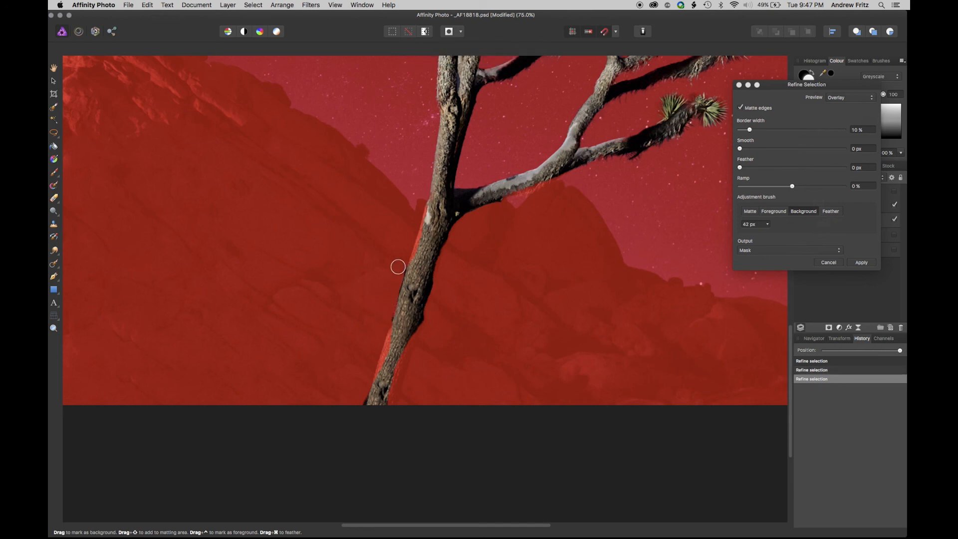
click(780, 212)
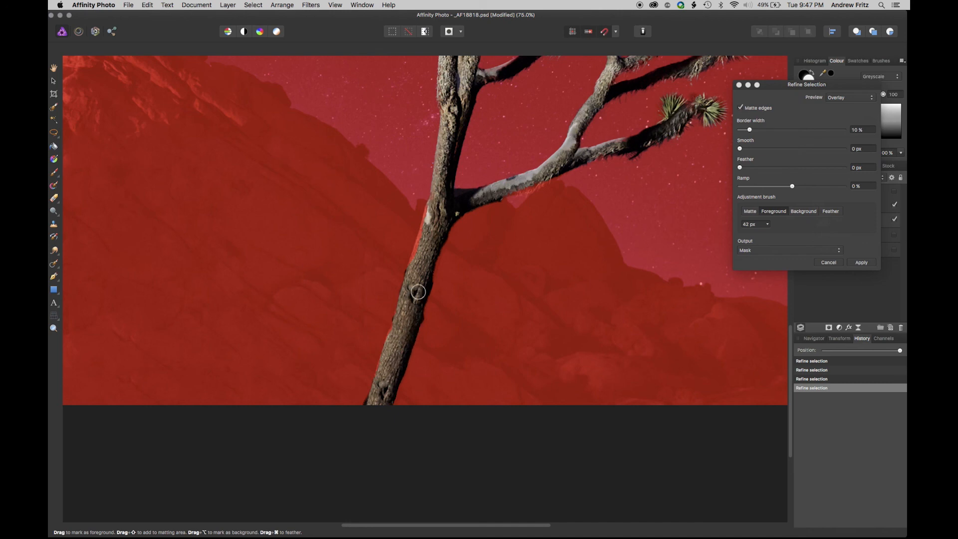
drag(563, 184, 534, 186)
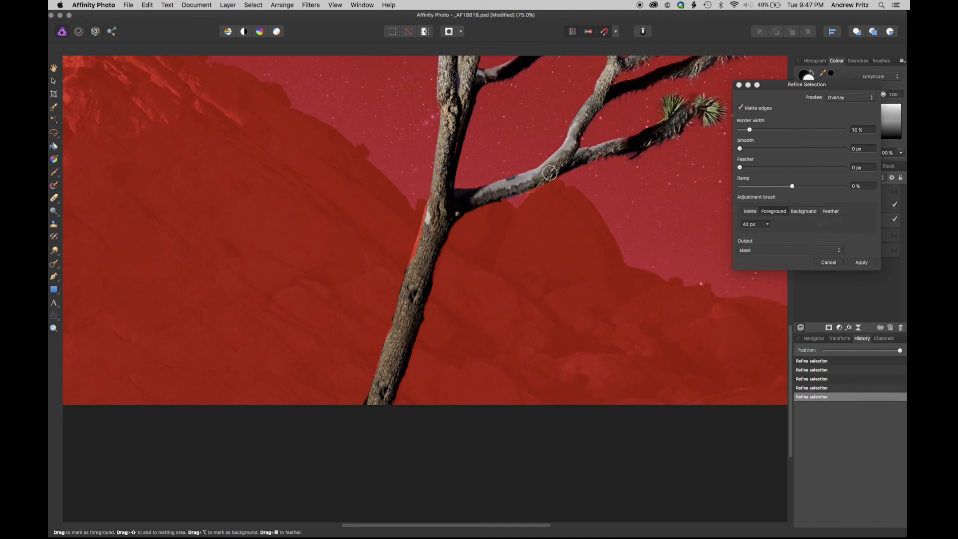
Step: Matte the branch underside and both trunk edges with a 19 px brush and apply the refinement to the Tree mask
click(749, 211)
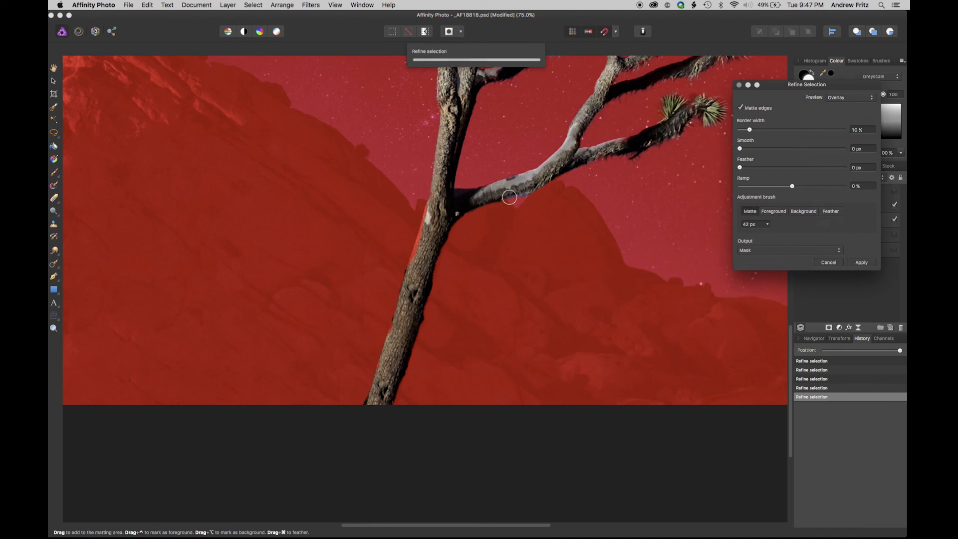
click(768, 224)
drag(756, 235, 738, 237)
drag(508, 198, 543, 185)
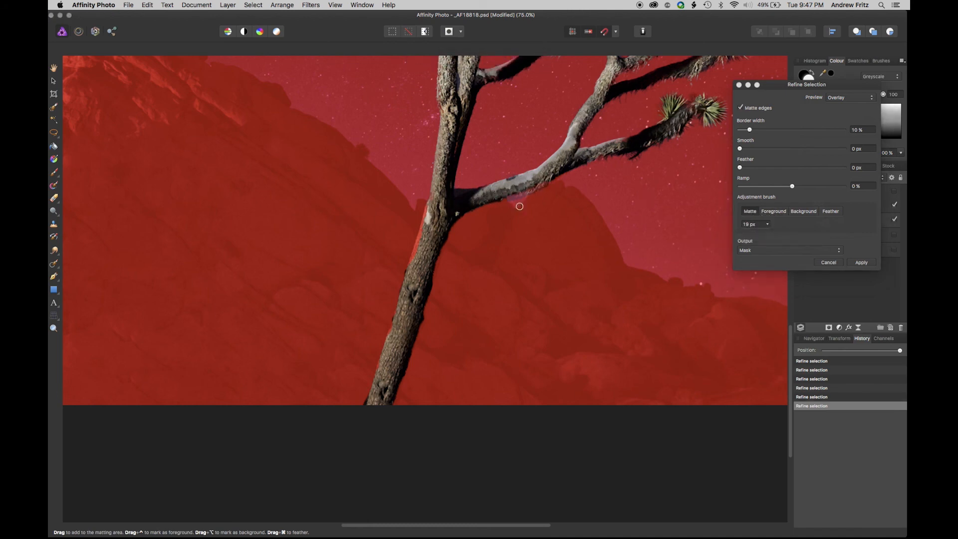
drag(417, 232, 427, 207)
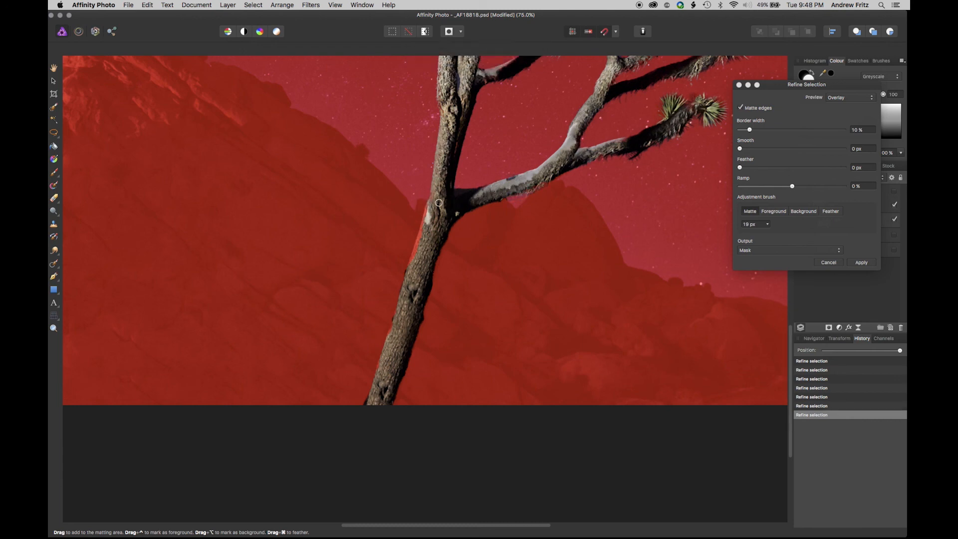
mouse_move(430, 210)
mouse_down()
mouse_move(425, 204)
mouse_move(363, 407)
mouse_up()
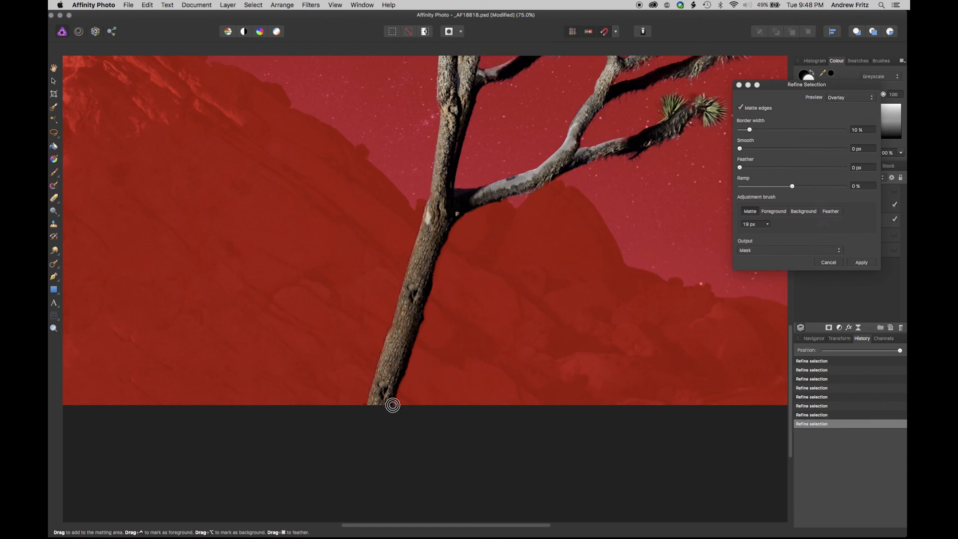
mouse_move(394, 406)
mouse_down()
mouse_move(451, 225)
mouse_move(493, 202)
mouse_up()
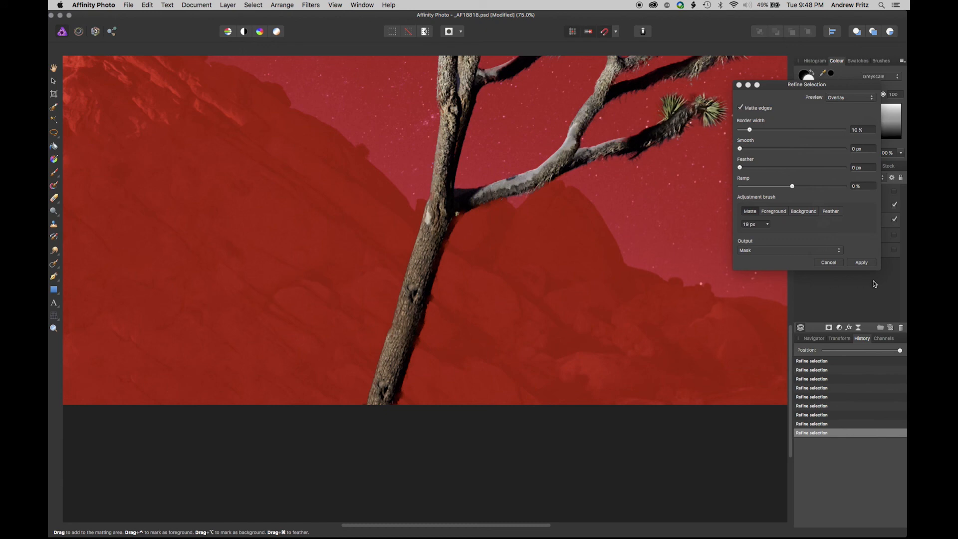
click(867, 264)
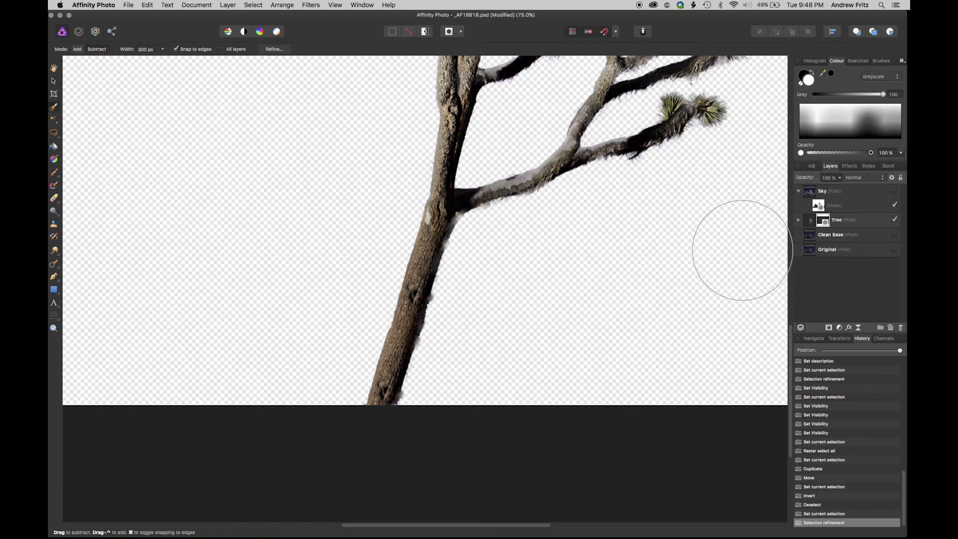
Step: Fit the whole image in view and show the Sky and Clean Base layers together with the masked Tree layer
key(super+0)
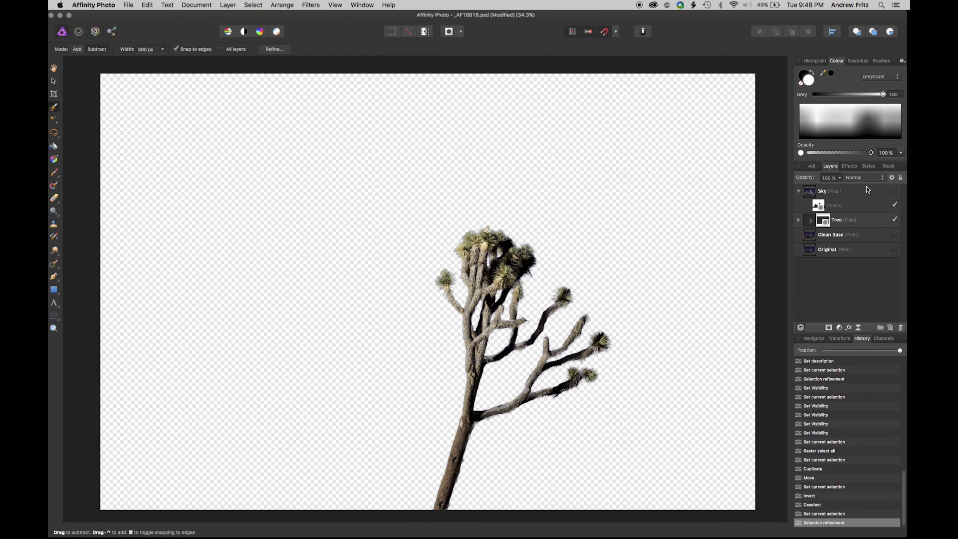
click(895, 191)
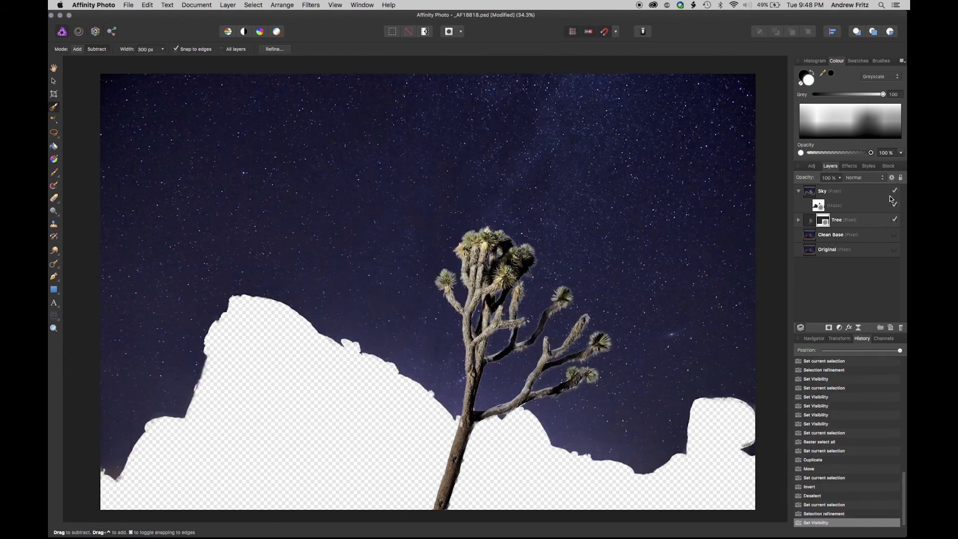
click(894, 234)
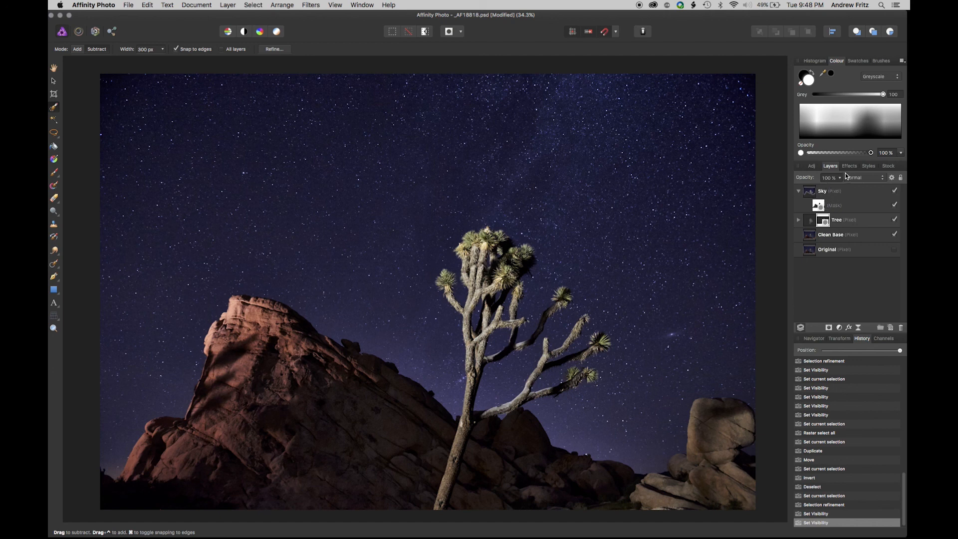
Step: Add a White Balance adjustment above the Sky layer with white balance set to -19%
click(828, 207)
click(846, 328)
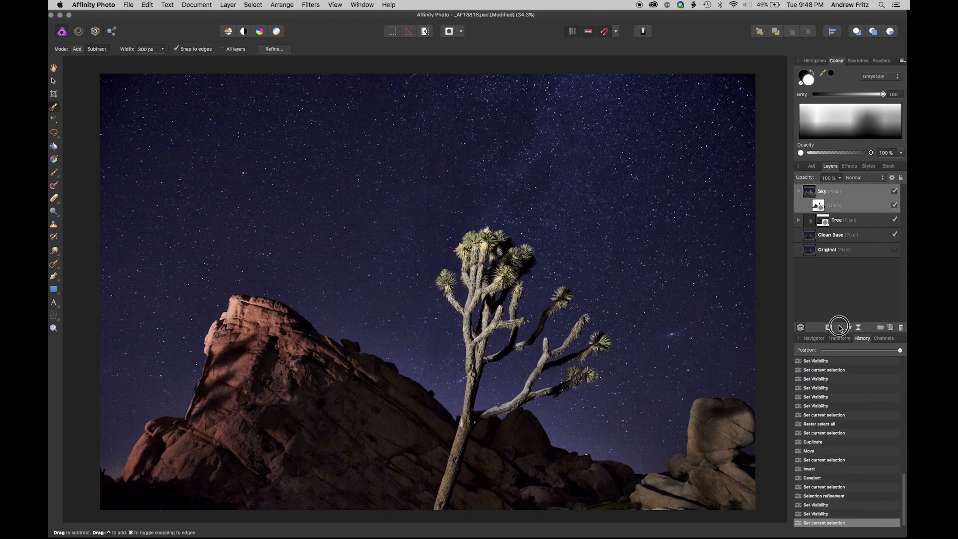
click(844, 339)
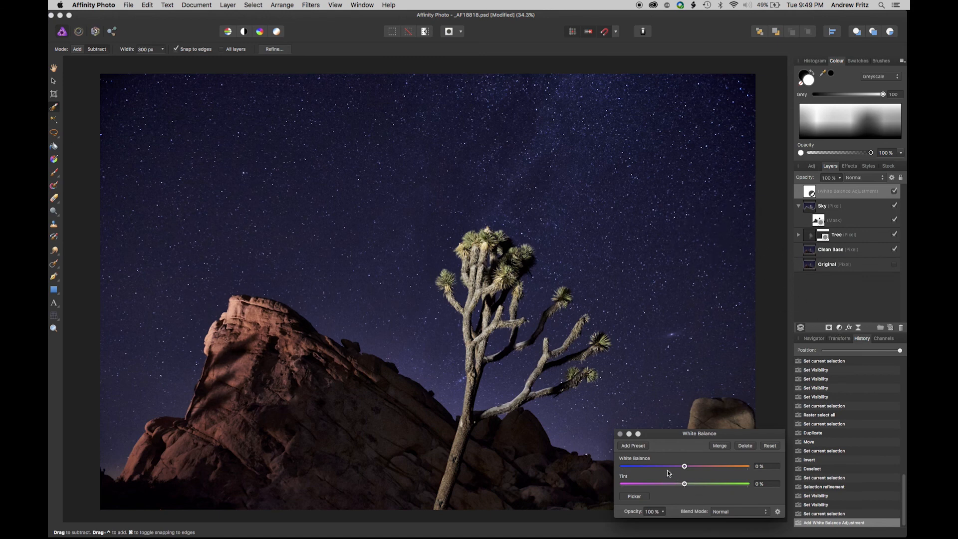
mouse_move(682, 468)
mouse_down()
mouse_move(692, 468)
mouse_move(671, 469)
mouse_up()
Step: Nest the White Balance adjustment inside the Sky layer beneath its mask and reopen the adjustment's settings
drag(812, 194, 808, 231)
drag(808, 193, 815, 227)
drag(809, 192, 819, 225)
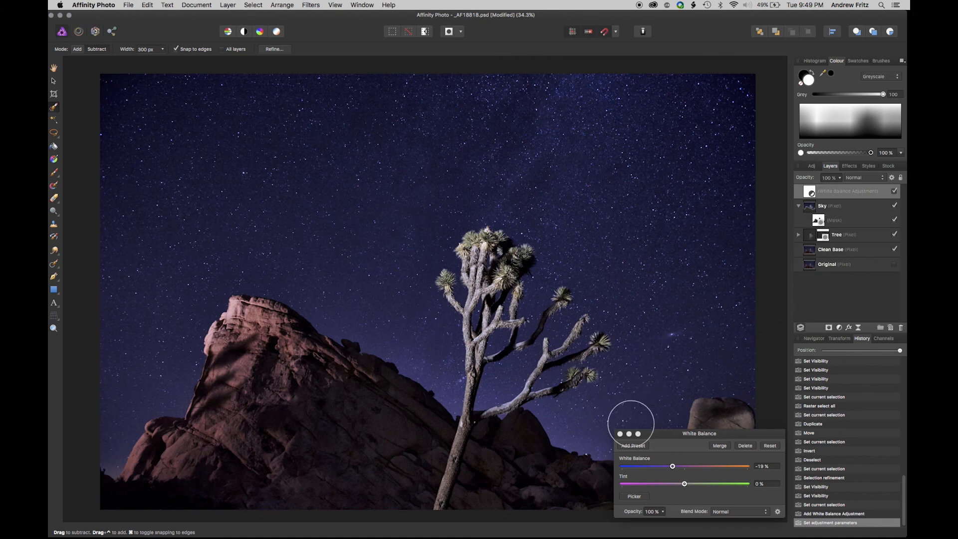
click(620, 434)
drag(811, 193, 821, 235)
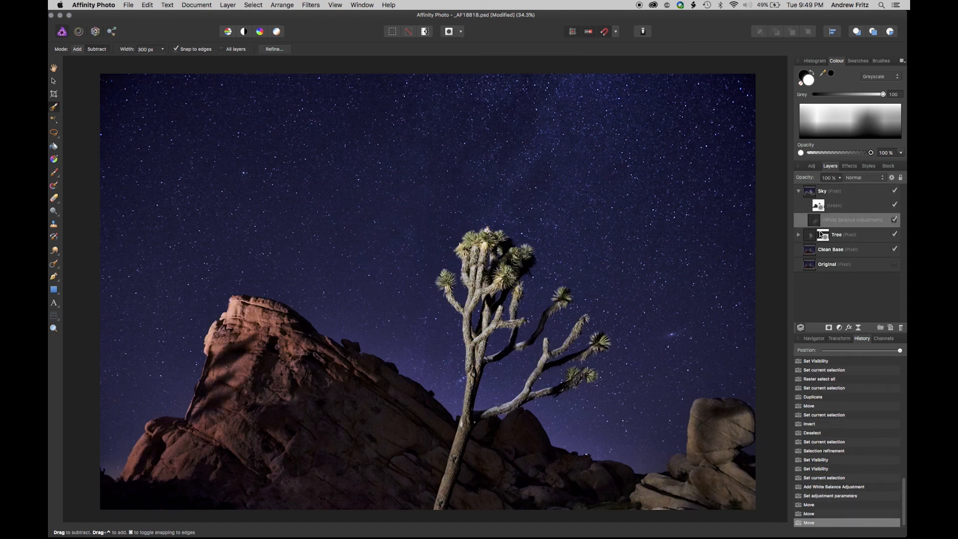
double_click(816, 223)
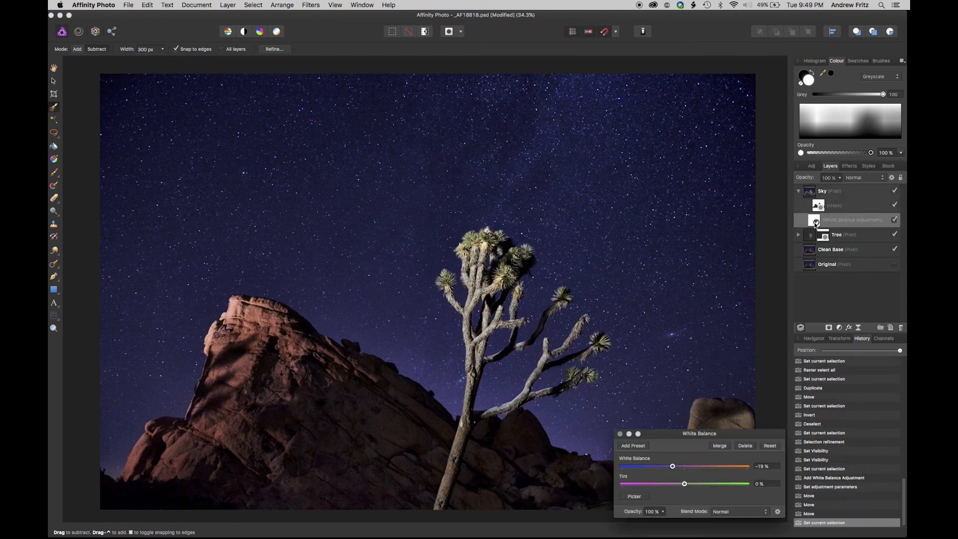
Step: Try white balance values of 75% and -27% in the Sky layer's White Balance adjustment
drag(674, 467, 731, 466)
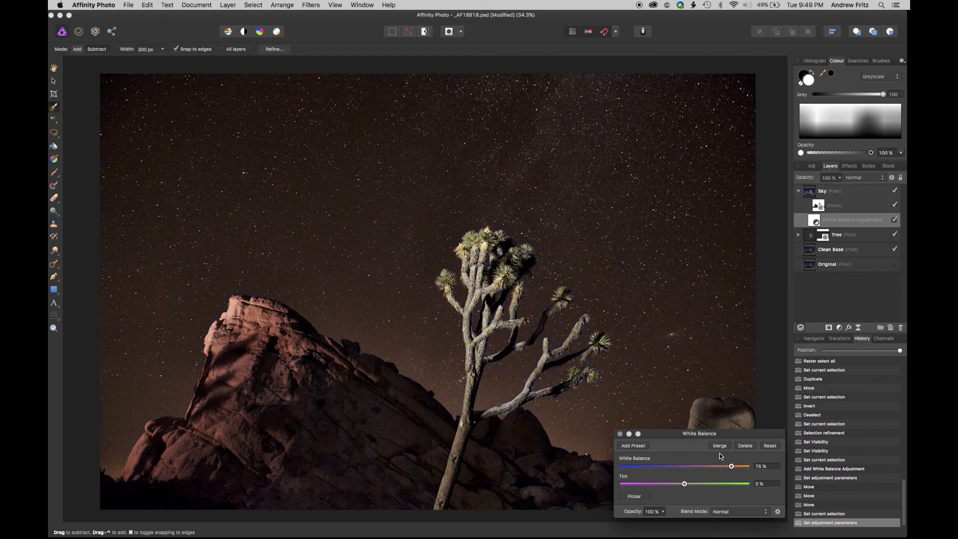
drag(670, 467, 661, 467)
drag(661, 466, 667, 467)
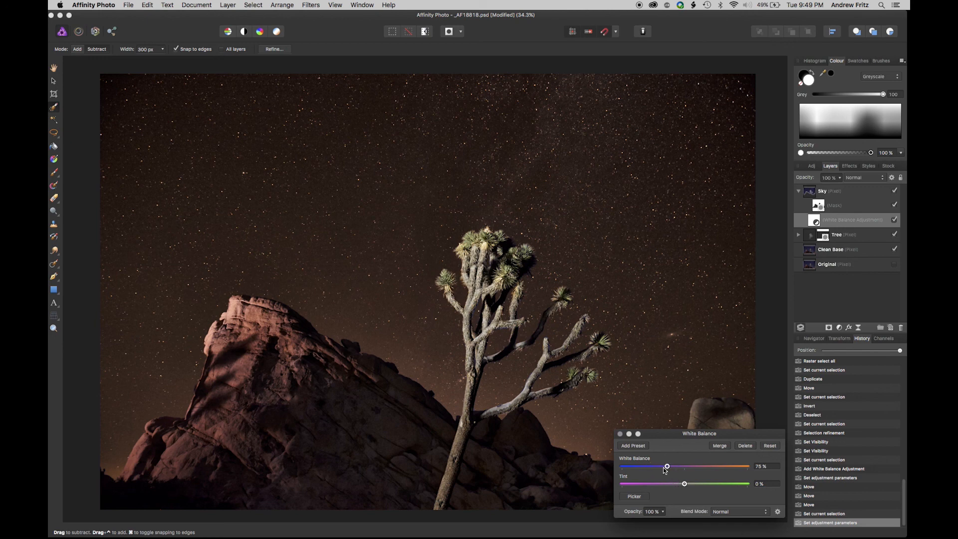
click(619, 433)
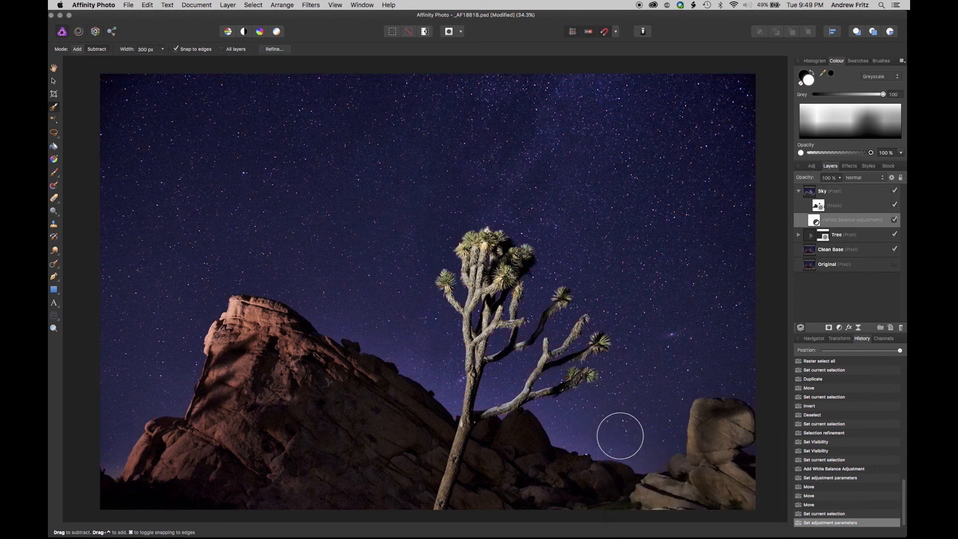
Step: Set the Sky layer's White Balance adjustment to -15% white balance and -5% tint
double_click(814, 221)
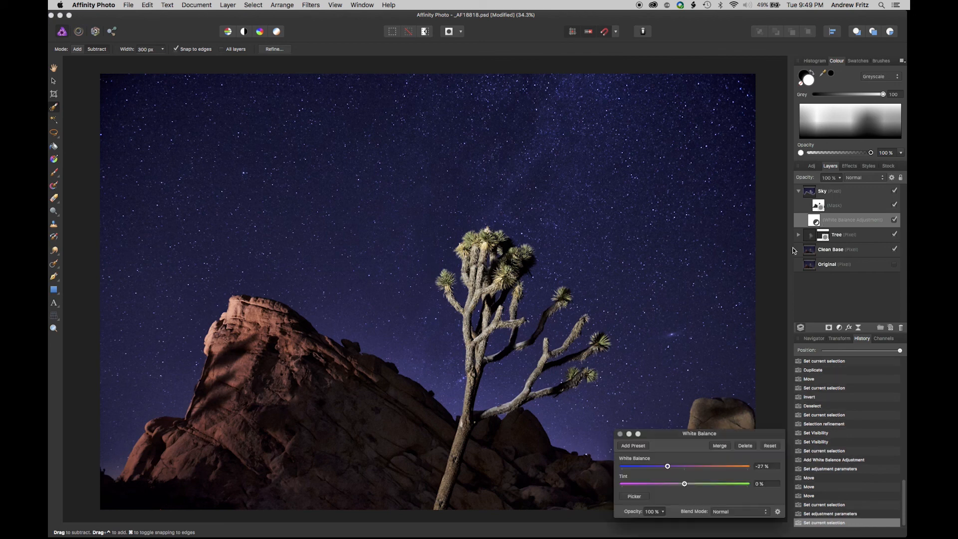
click(669, 467)
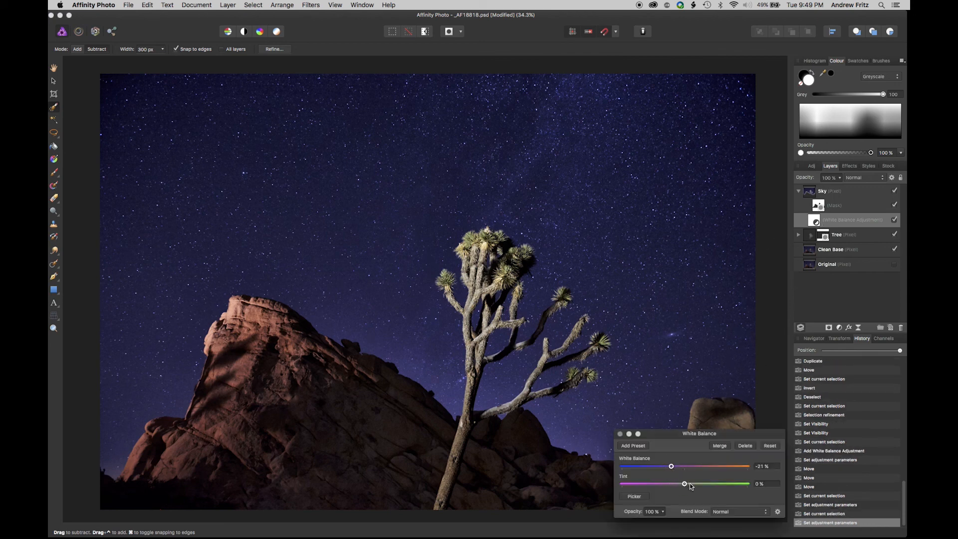
drag(684, 484, 676, 486)
mouse_move(678, 483)
mouse_down()
mouse_move(670, 486)
mouse_move(680, 485)
mouse_up()
drag(682, 467, 675, 470)
click(619, 434)
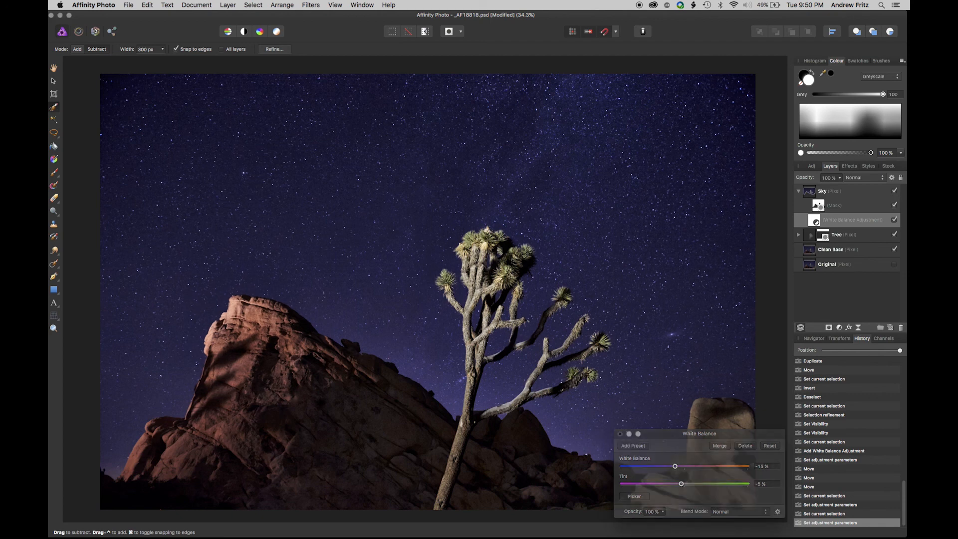
Step: Add a Curves adjustment inside the Sky layer above its White Balance adjustment
click(846, 327)
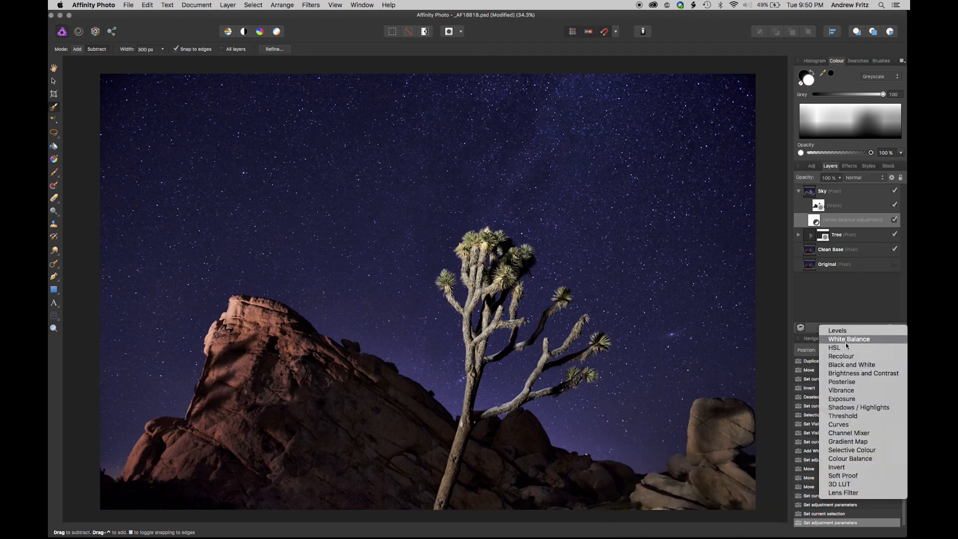
click(840, 424)
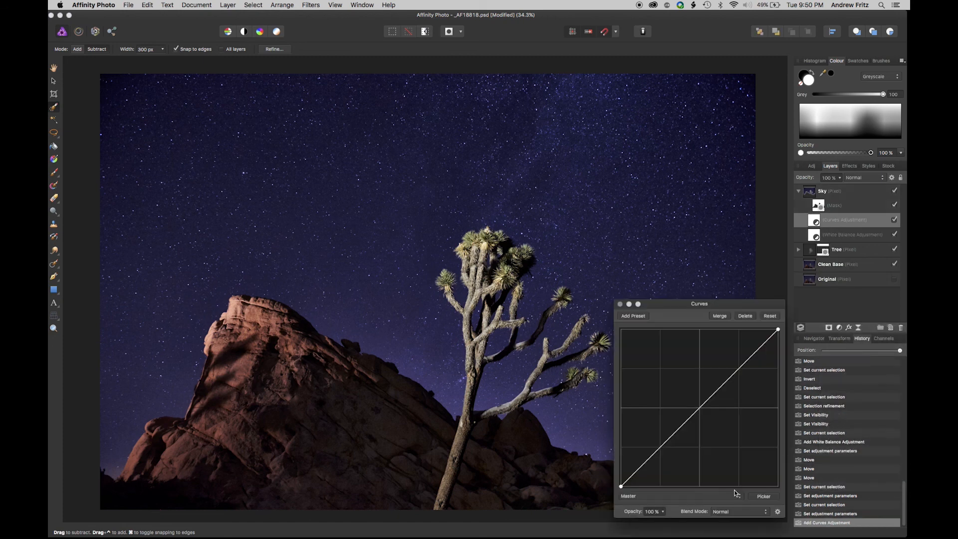
Step: Try sky curves with darkened shadows and raised midtones and highlights, and reset the Master curve to a straight line
drag(650, 455, 651, 479)
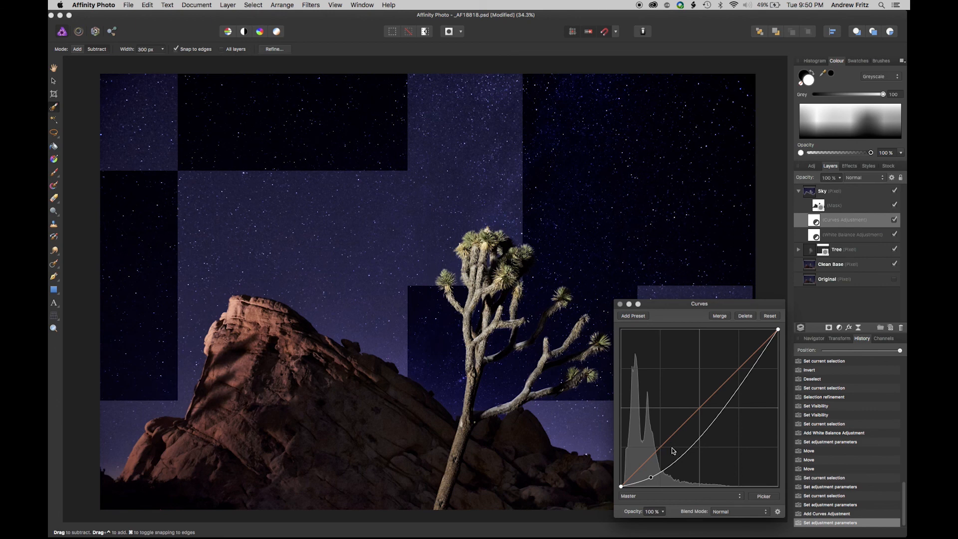
drag(651, 480, 644, 476)
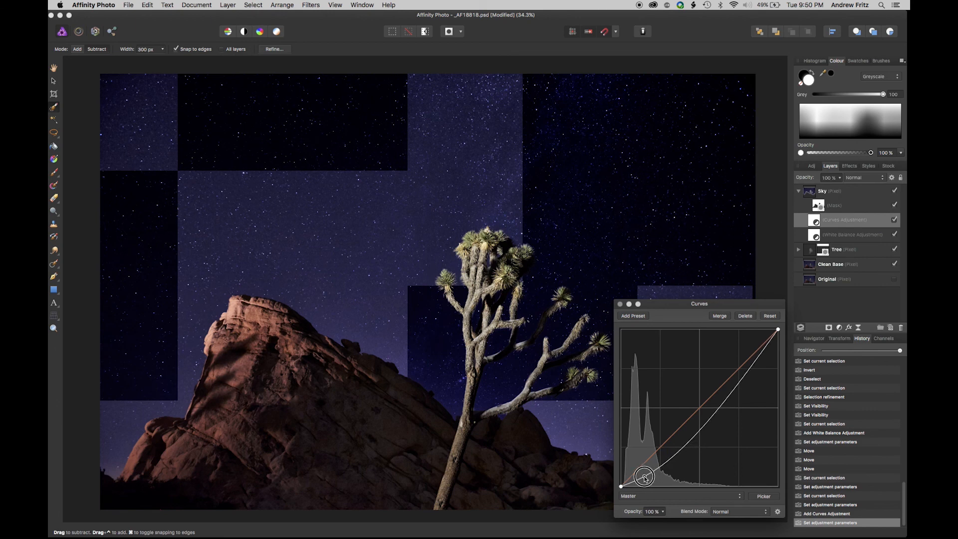
drag(684, 446, 685, 427)
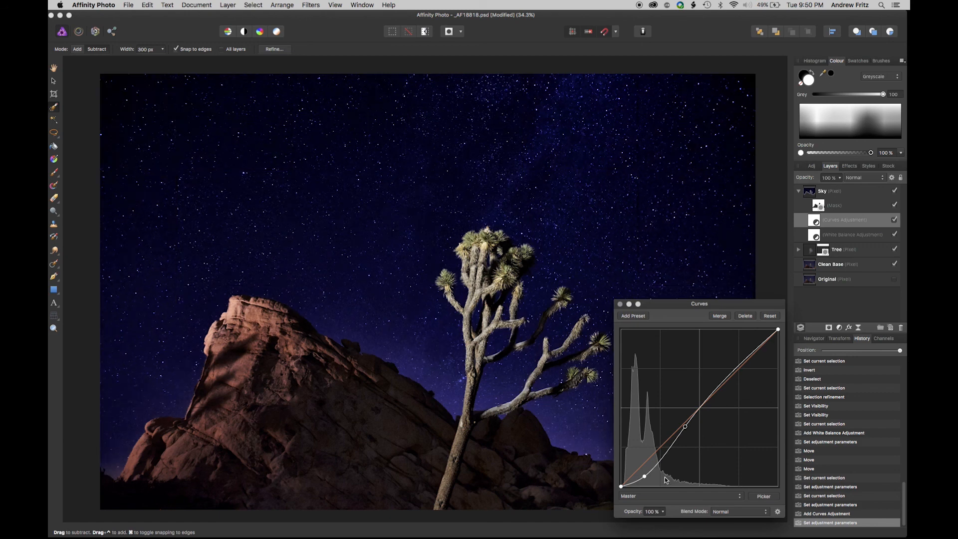
drag(685, 428, 702, 416)
mouse_move(646, 479)
mouse_down()
mouse_move(660, 463)
mouse_move(655, 469)
mouse_up()
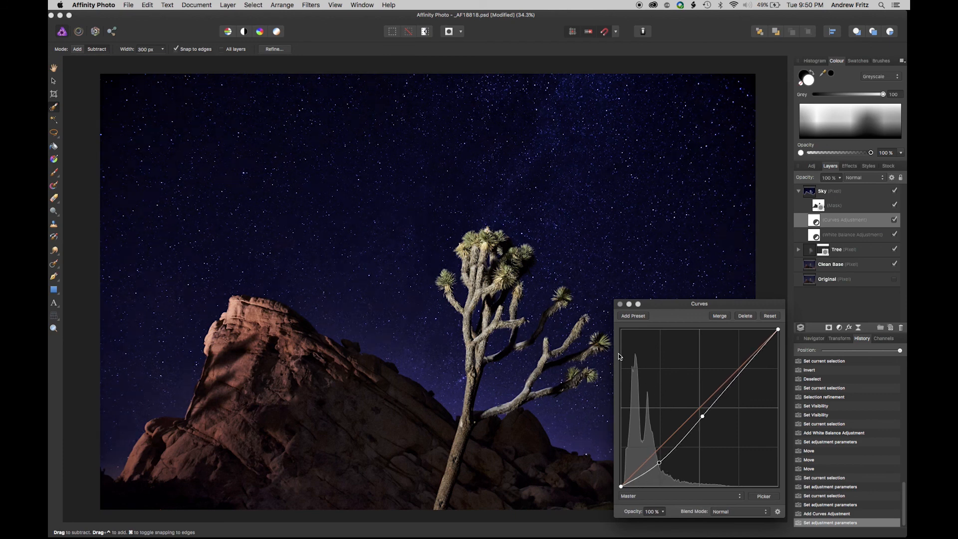
click(620, 304)
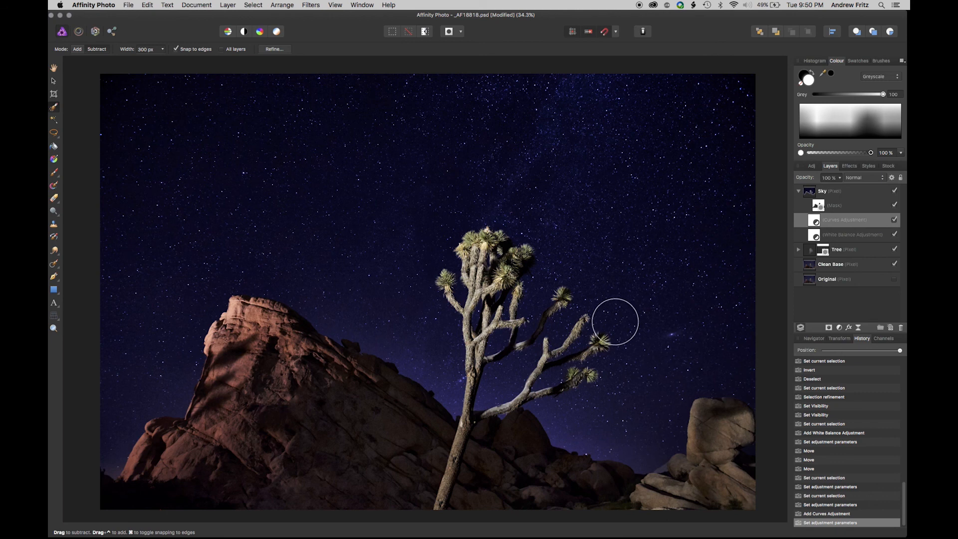
double_click(814, 225)
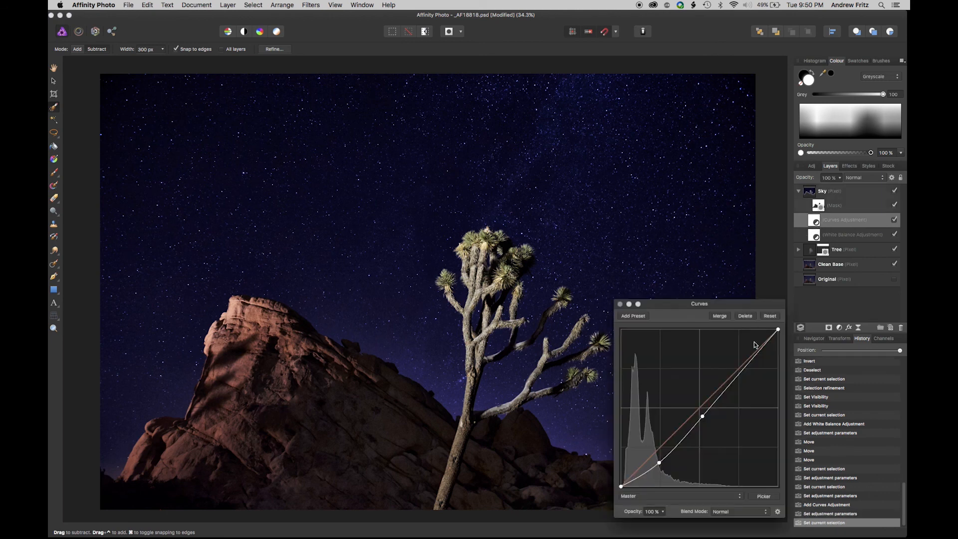
drag(737, 377, 732, 363)
drag(700, 420, 697, 410)
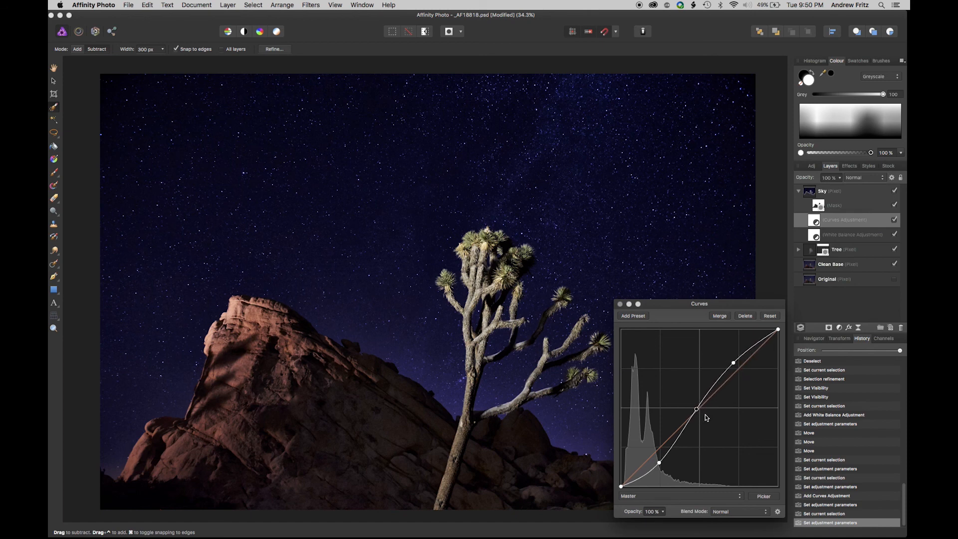
drag(669, 448, 730, 362)
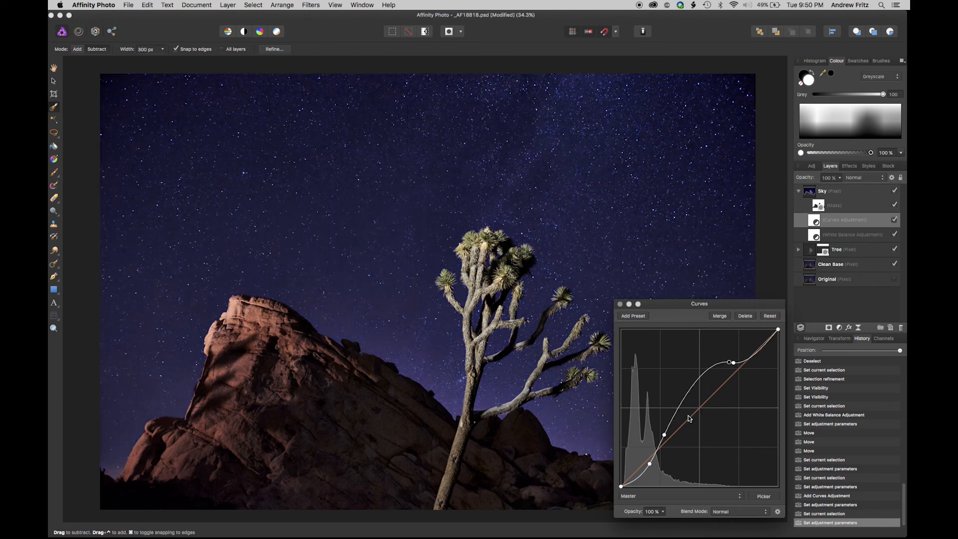
click(770, 315)
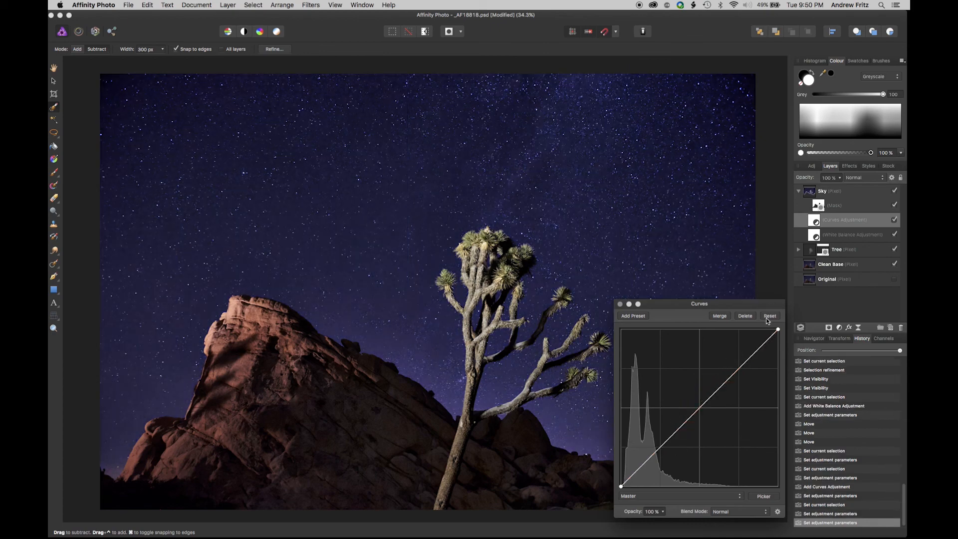
Step: Shape the sky's Master curve into an S, pulling the shadows below the diagonal and lifting the midtones and highlights for stronger contrast
click(633, 479)
mouse_move(658, 452)
mouse_down()
mouse_move(655, 459)
mouse_move(663, 441)
mouse_up()
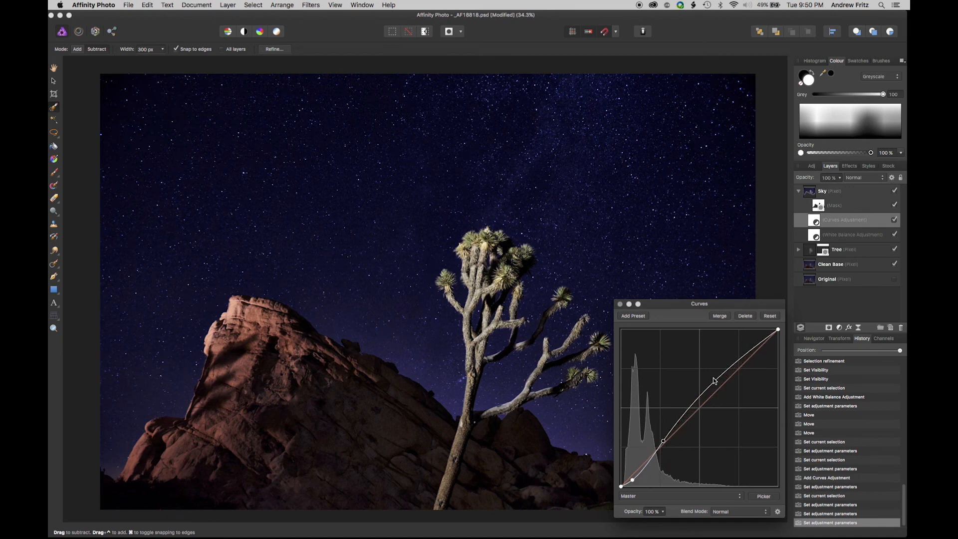
drag(718, 305, 803, 233)
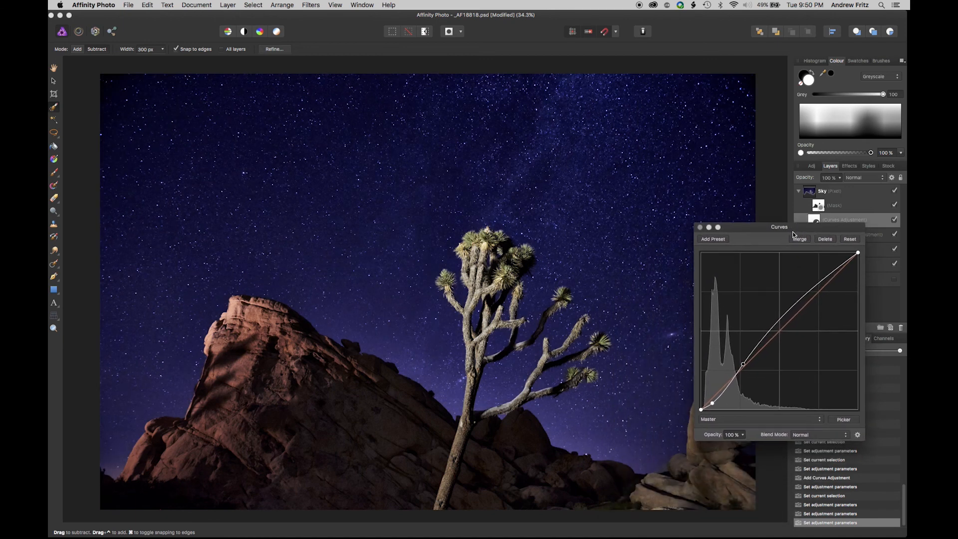
click(746, 364)
drag(745, 364, 752, 351)
drag(715, 405, 732, 390)
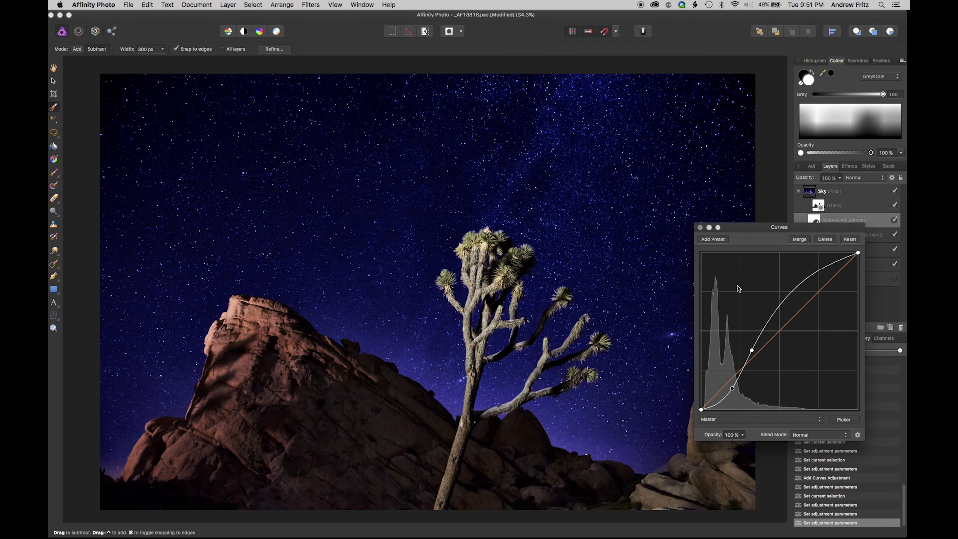
click(699, 227)
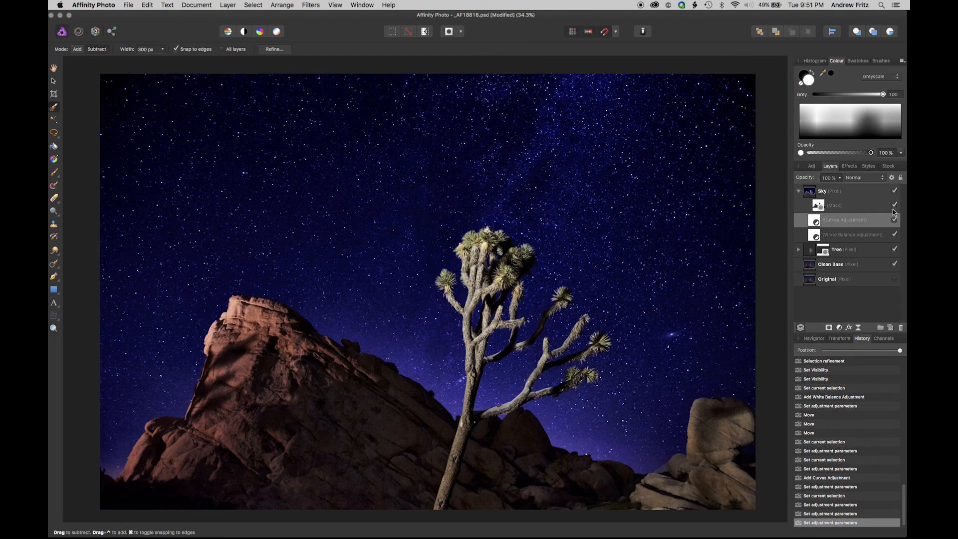
Step: Switch the Sky and Clean Base layers off and on to compare the image with and without them
click(895, 191)
click(895, 191)
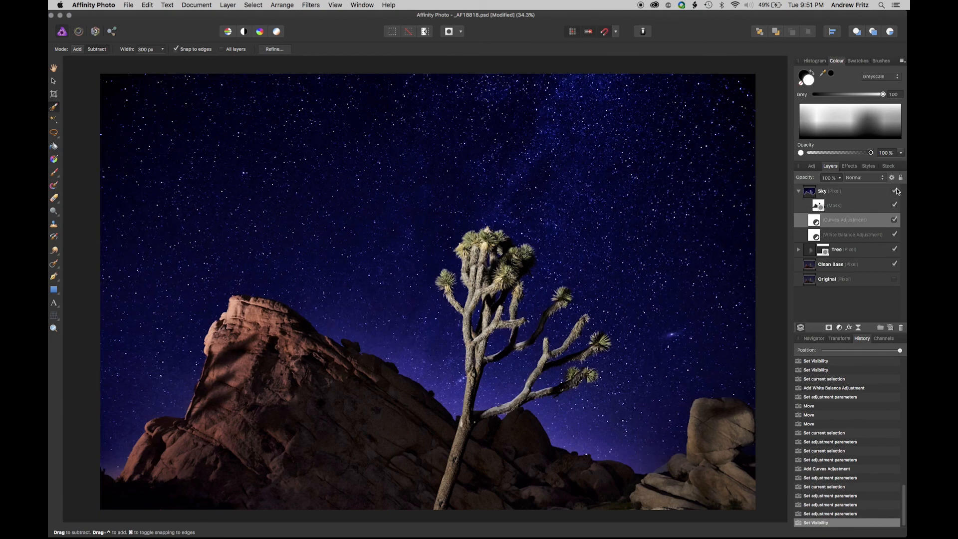
click(798, 191)
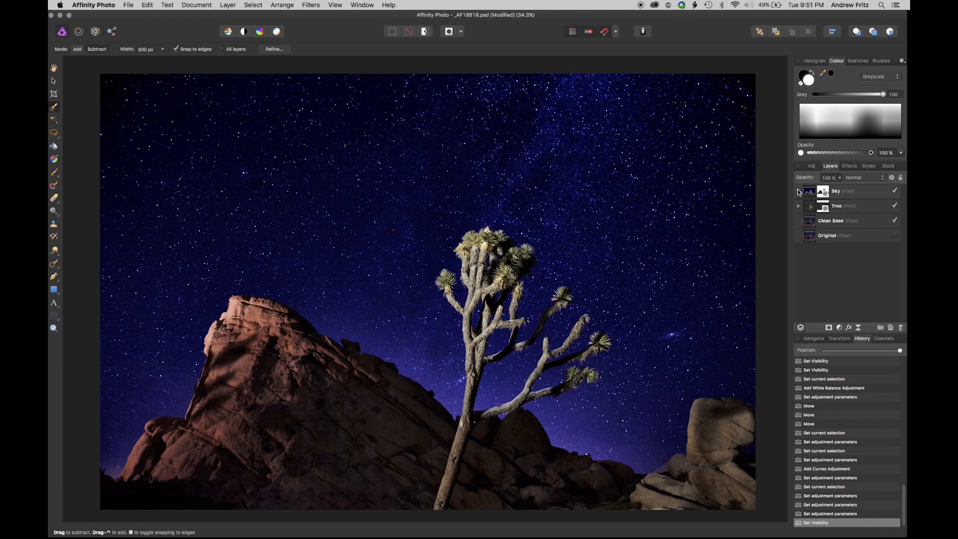
click(809, 195)
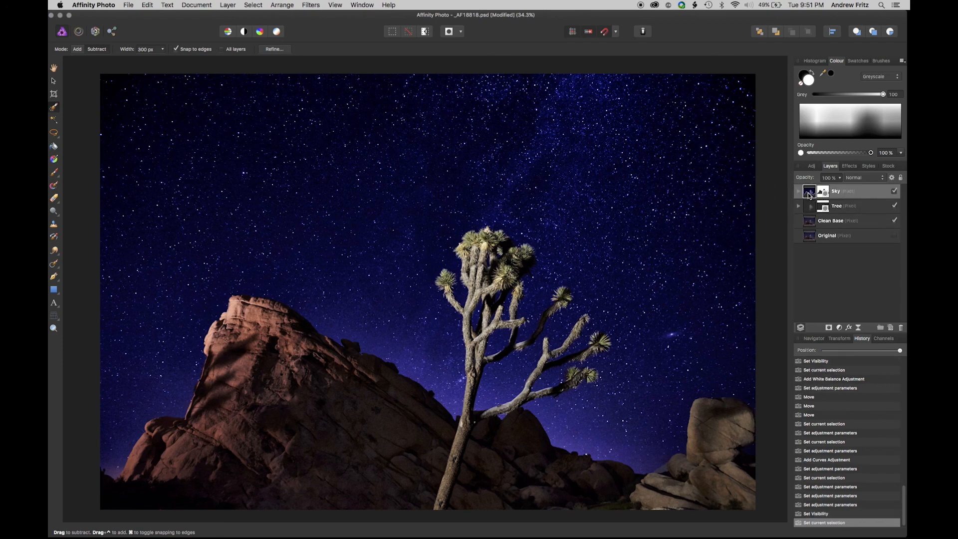
right_click(809, 195)
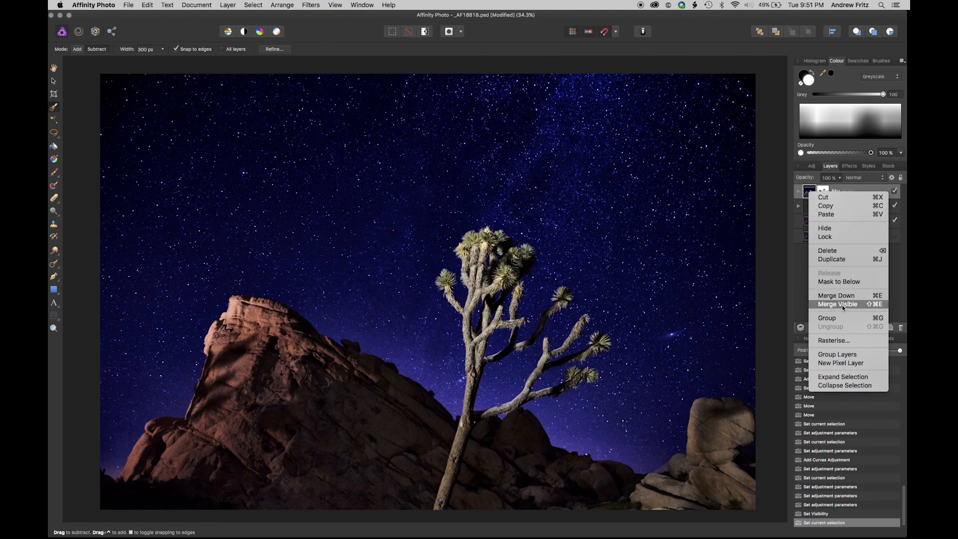
click(900, 274)
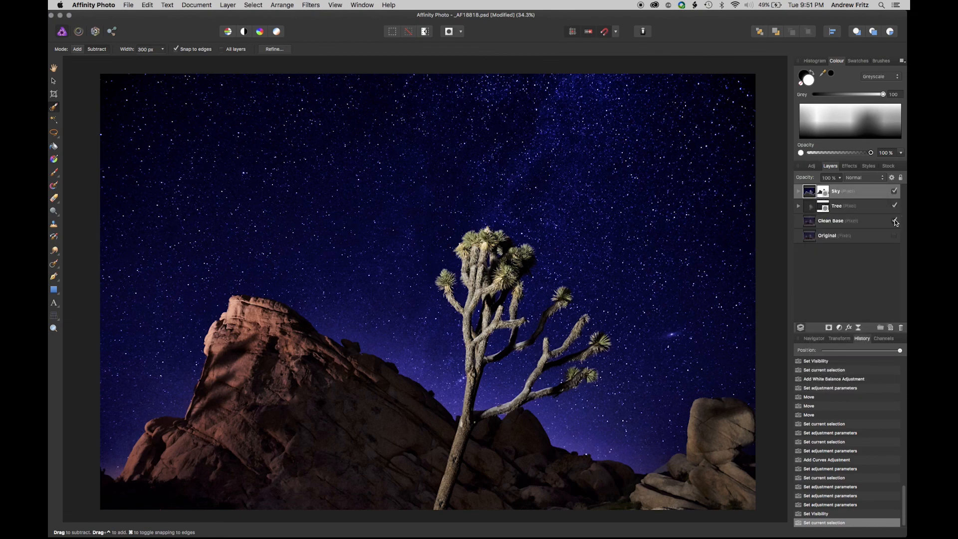
click(894, 220)
click(895, 221)
Step: Apply Frequency Separation to the Sky layer, testing a 100 px radius and settling on a radius of only a few pixels
click(808, 192)
click(798, 191)
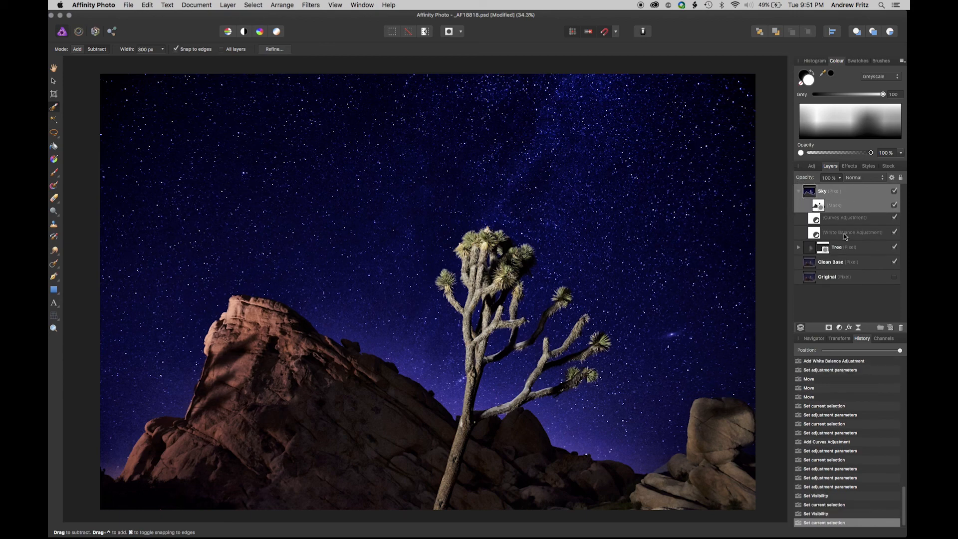
click(312, 6)
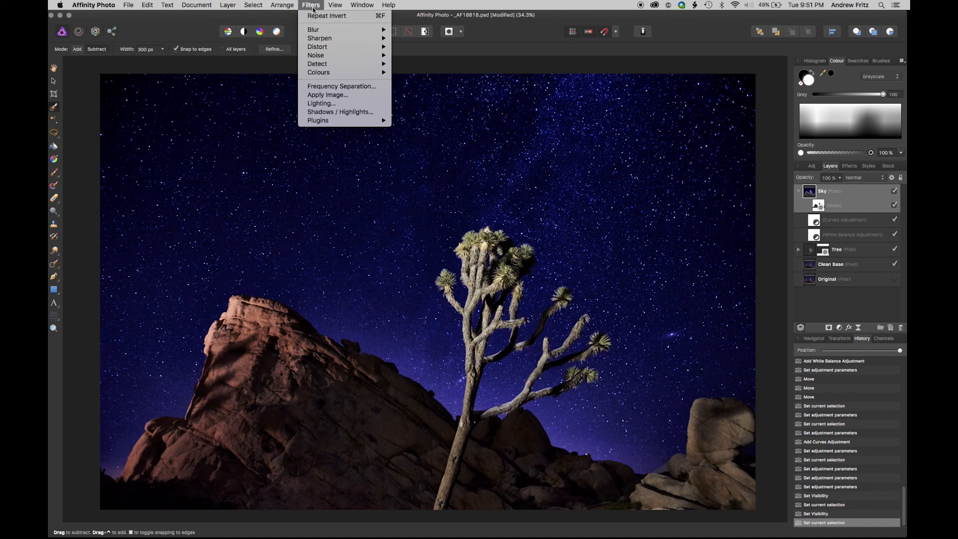
click(322, 88)
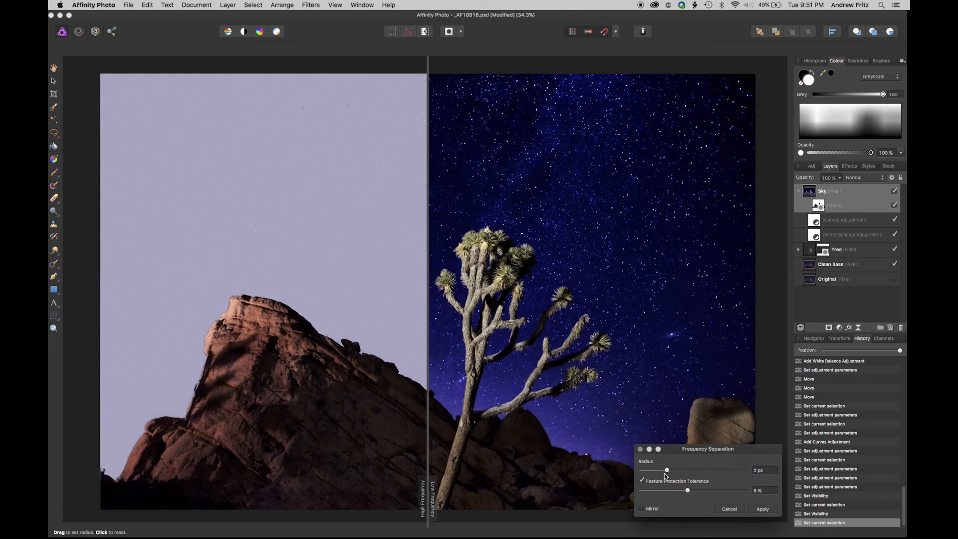
mouse_move(664, 472)
mouse_down()
mouse_move(686, 472)
mouse_move(677, 477)
mouse_up()
drag(675, 468, 788, 462)
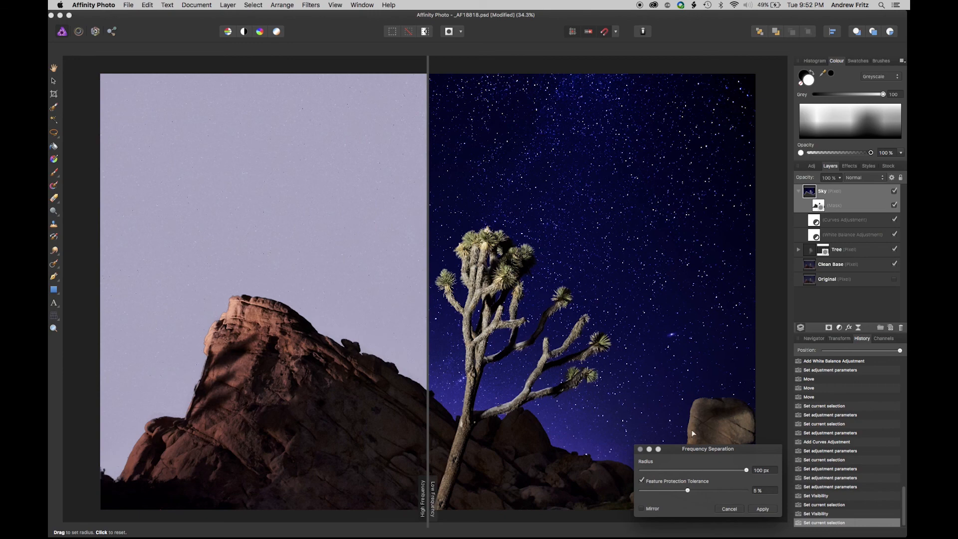
key(super+plus)
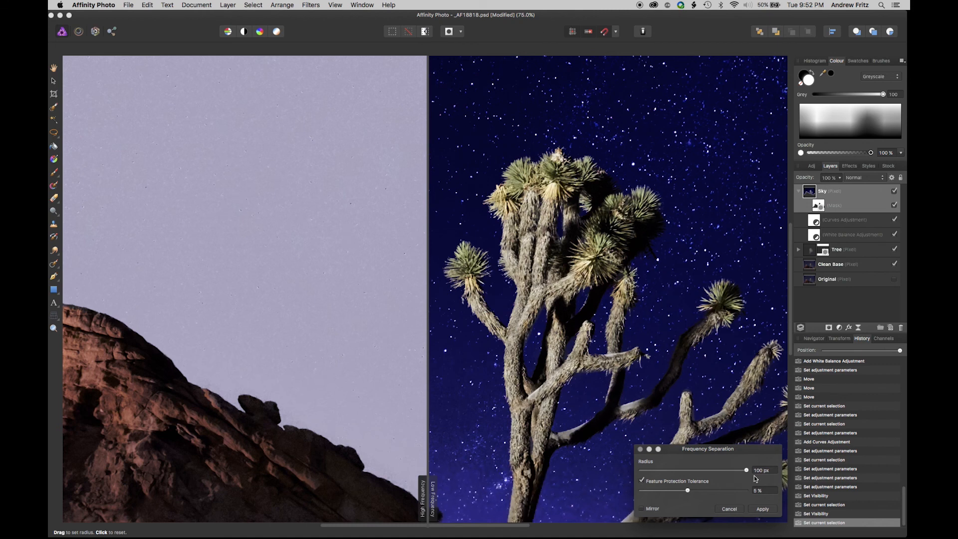
drag(747, 470, 685, 472)
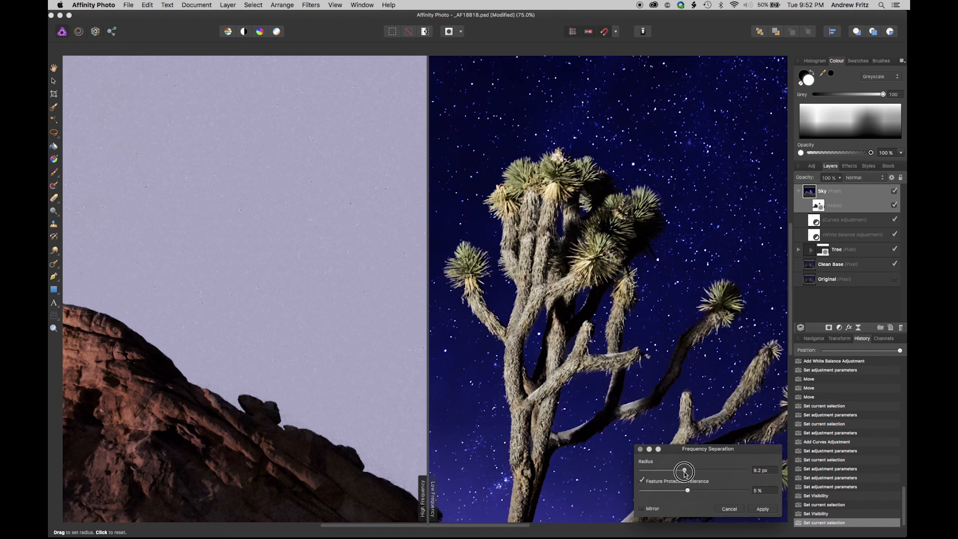
drag(684, 472, 666, 469)
drag(666, 469, 671, 475)
click(763, 509)
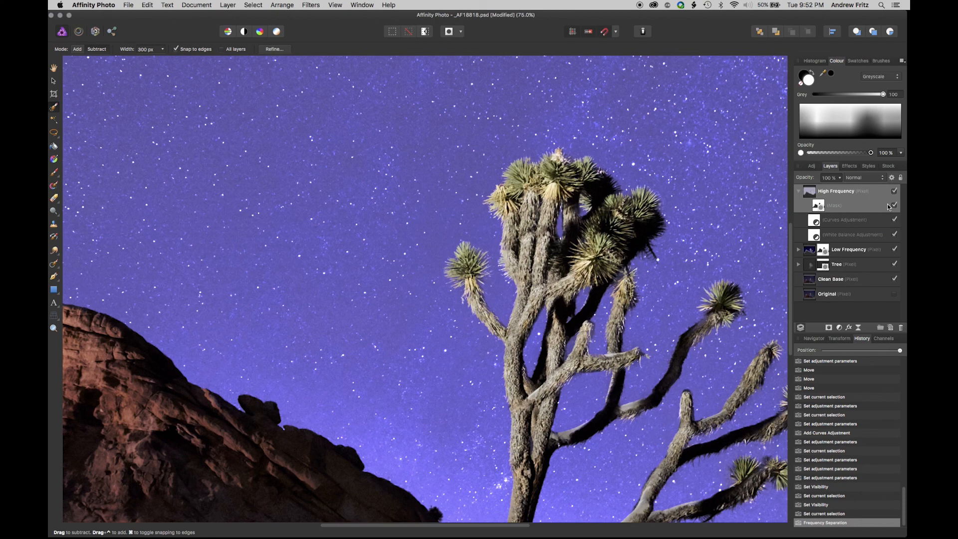
Step: Hide the Curves and White Balance adjustments inside the High Frequency layer and load a selection from the Low Frequency layer
click(896, 220)
click(895, 234)
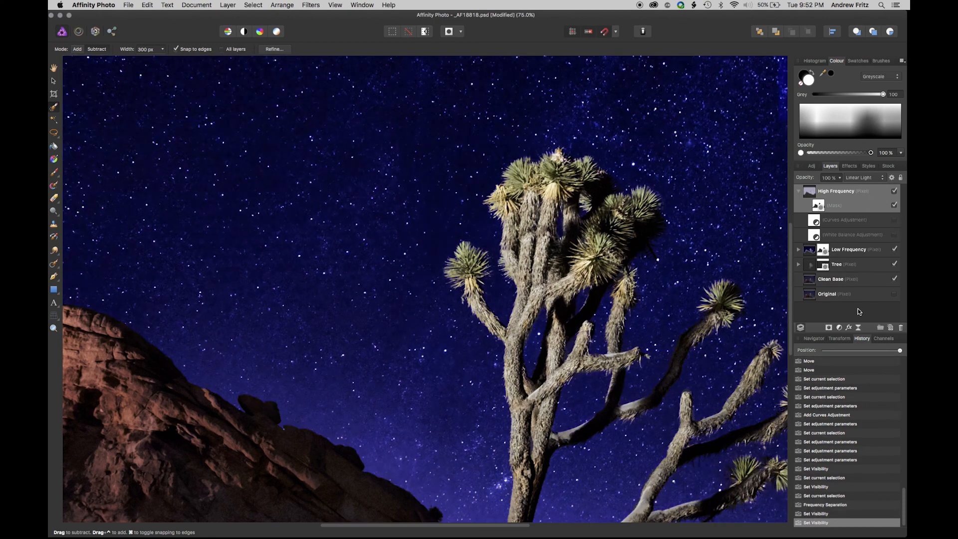
super+click(810, 250)
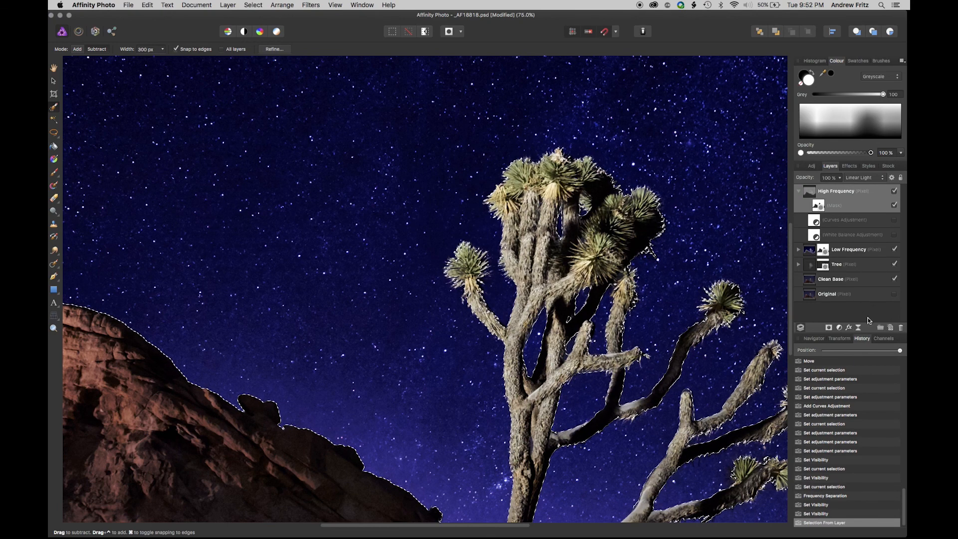
Step: Clear the active selection, group the High Frequency layer and name the group "Sky"
key(super+d)
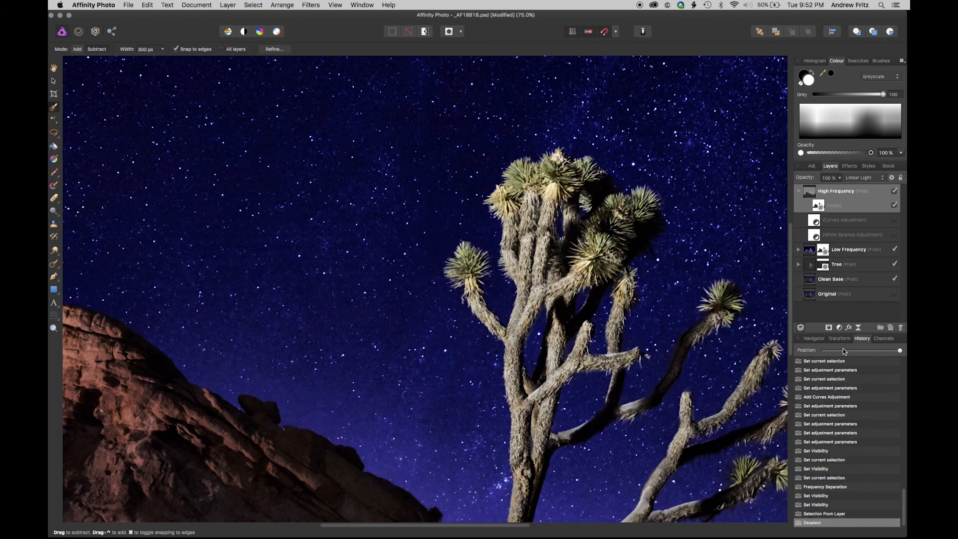
click(881, 328)
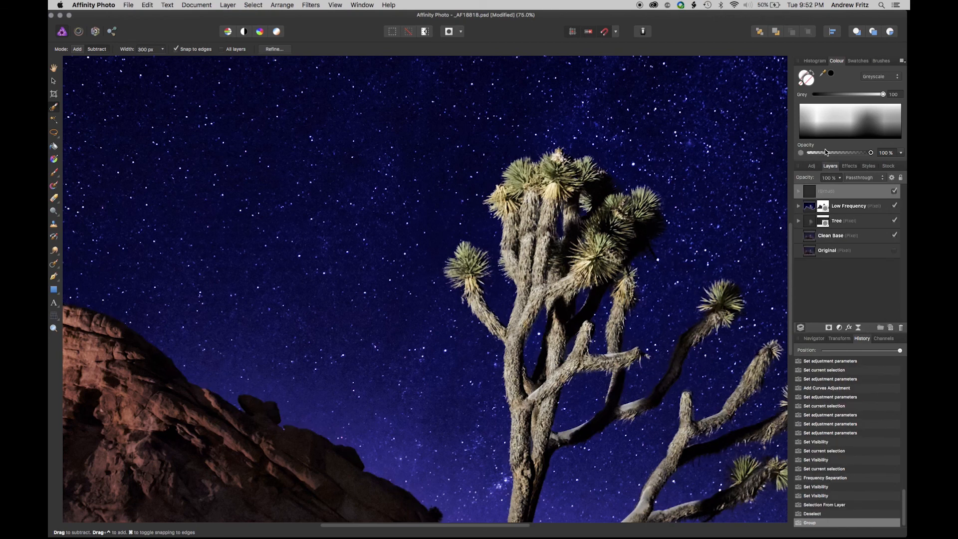
double_click(827, 194)
text(Sky)
key(Return)
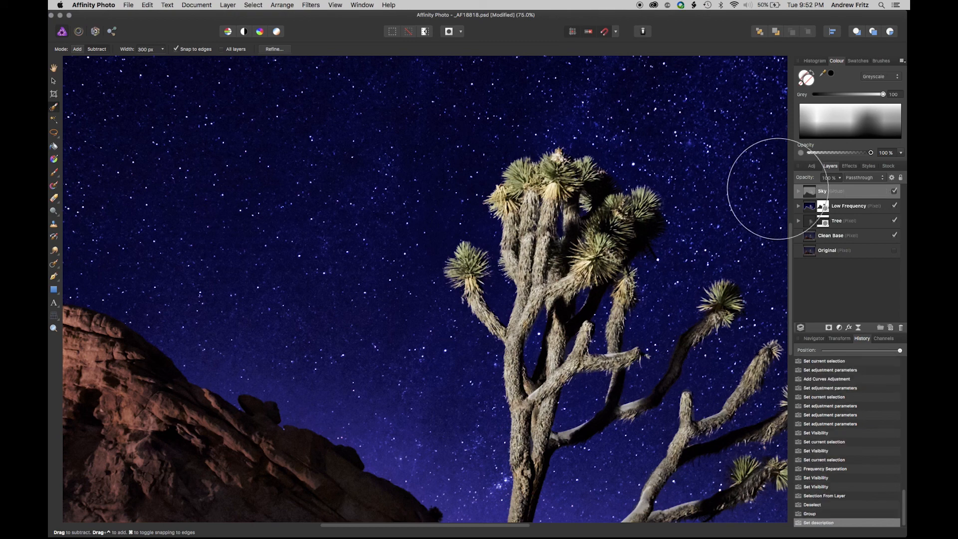
Step: Move the Low Frequency layer into the Sky group, directly below the High Frequency layer
click(798, 191)
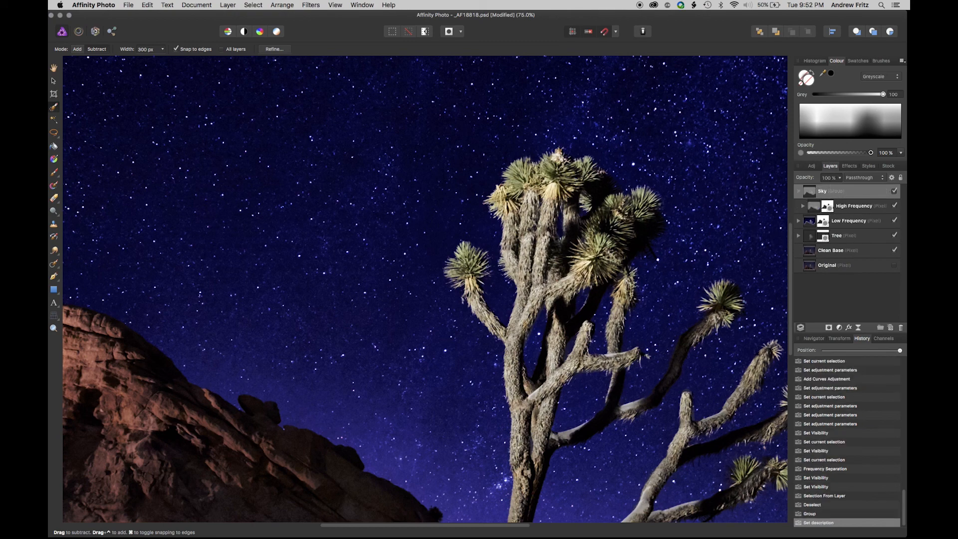
drag(843, 221, 849, 212)
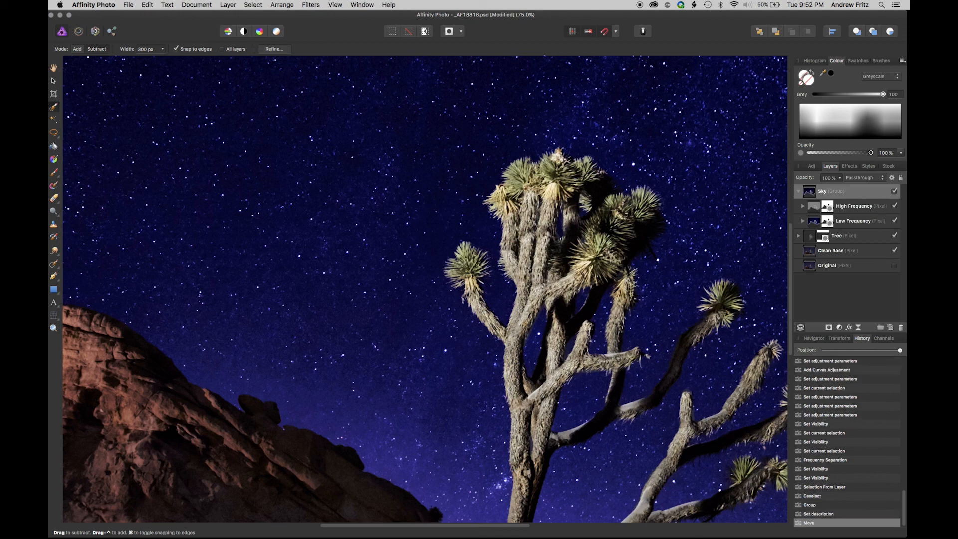
click(849, 221)
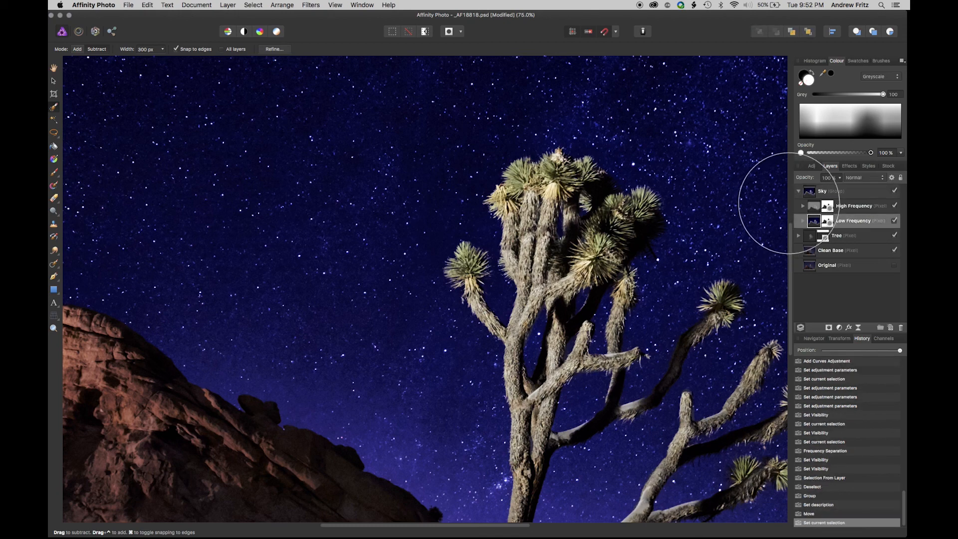
Step: Delete the Curves and White Balance adjustments nested inside the High Frequency layer
click(802, 206)
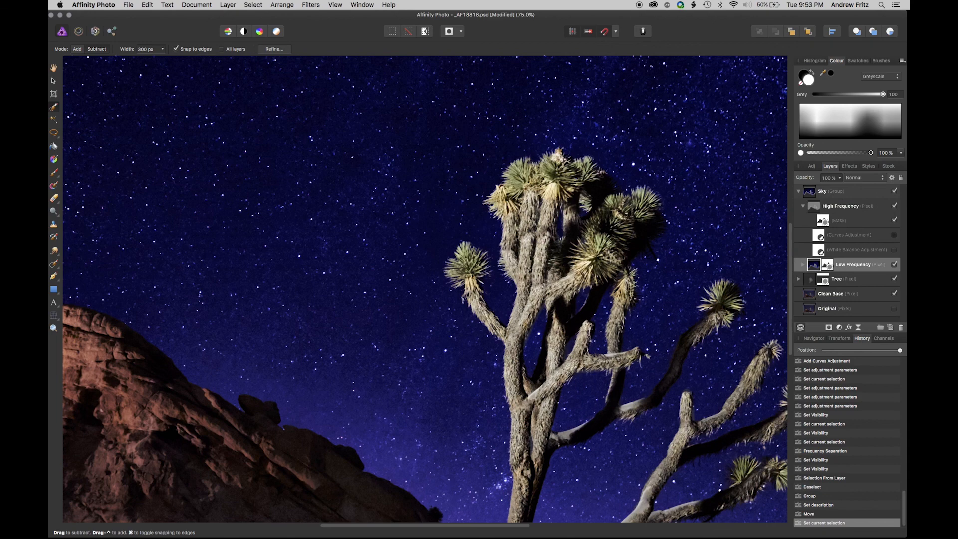
click(894, 235)
click(849, 235)
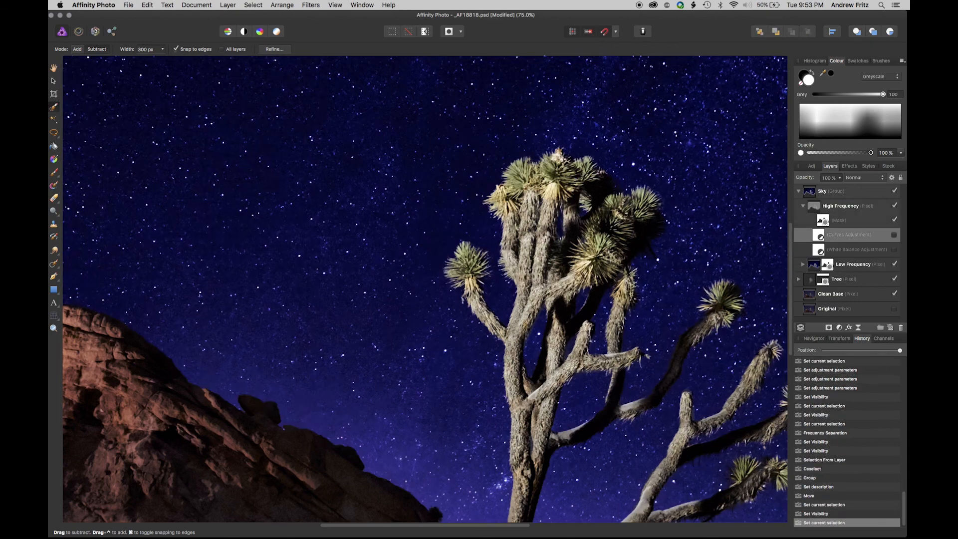
key(Delete)
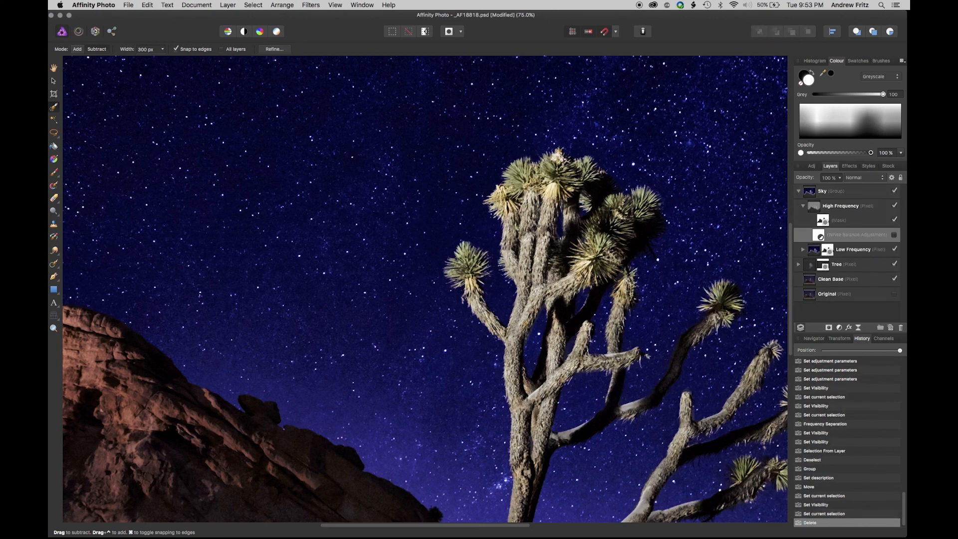
key(Delete)
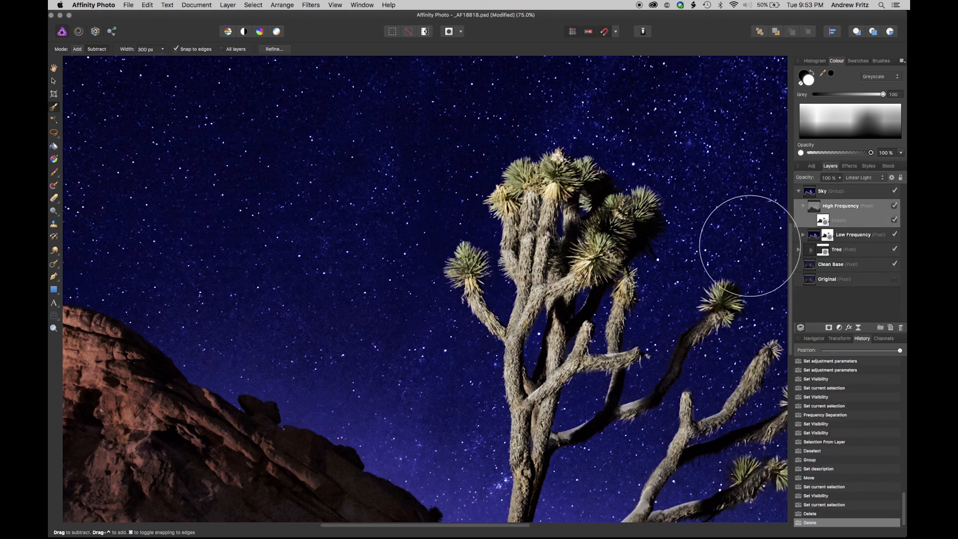
Step: Review the Curves and White Balance adjustments kept inside the Low Frequency layer and check the photo at different magnifications
click(803, 235)
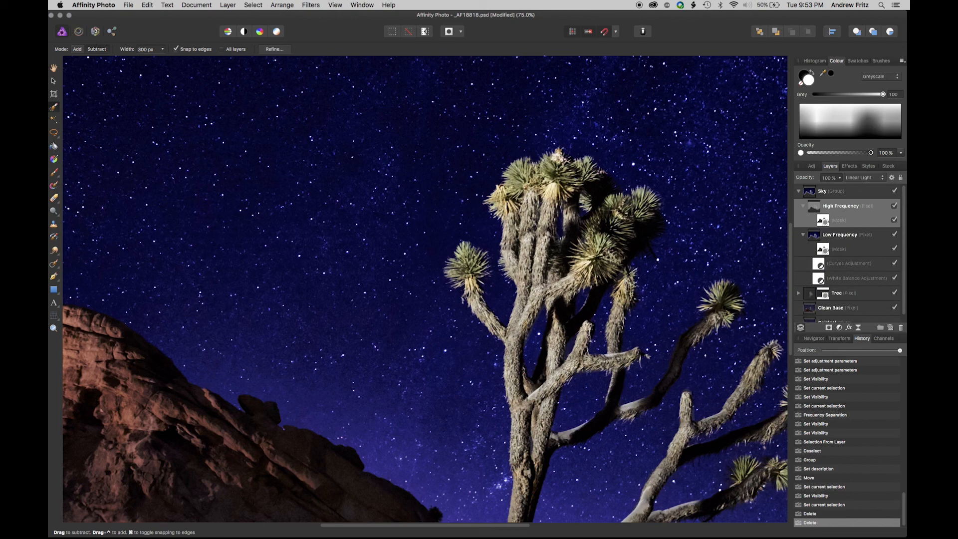
click(840, 234)
click(849, 263)
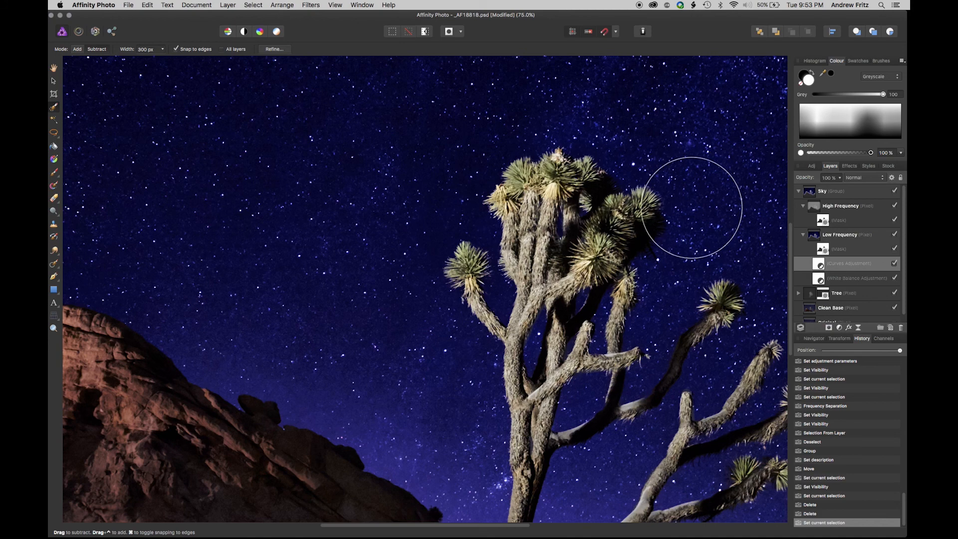
key(super+minus)
key(super+minus)
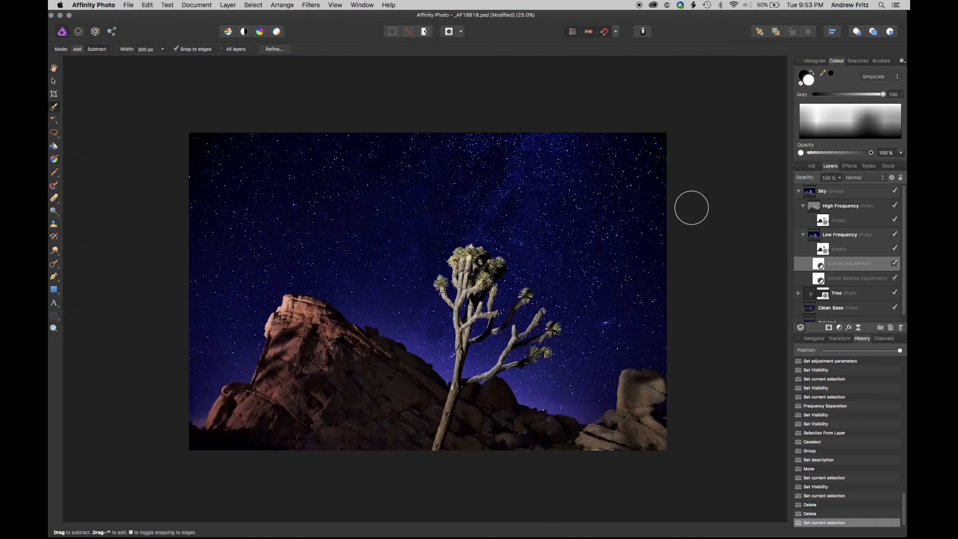
key(super+0)
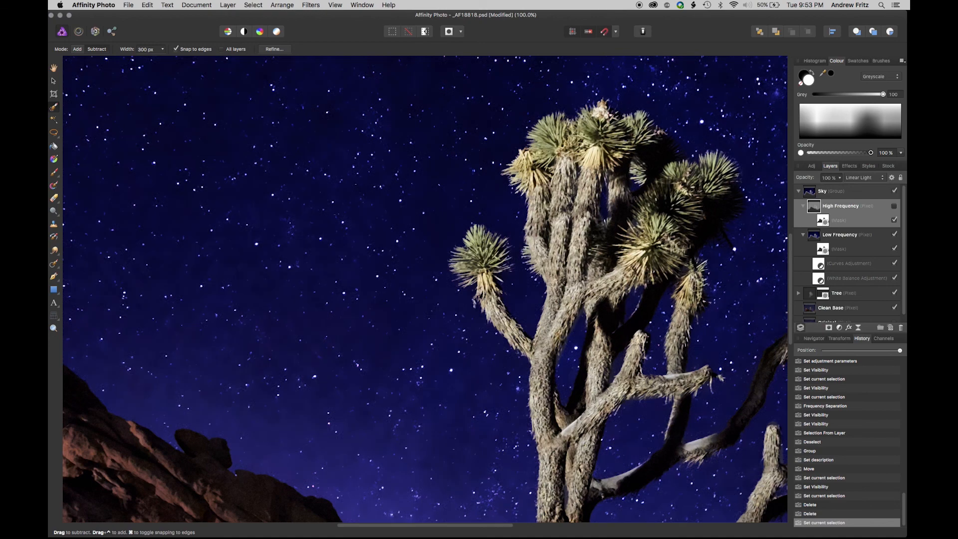
Step: Turn the High Frequency layer back on and reduce its opacity to 41%
click(893, 206)
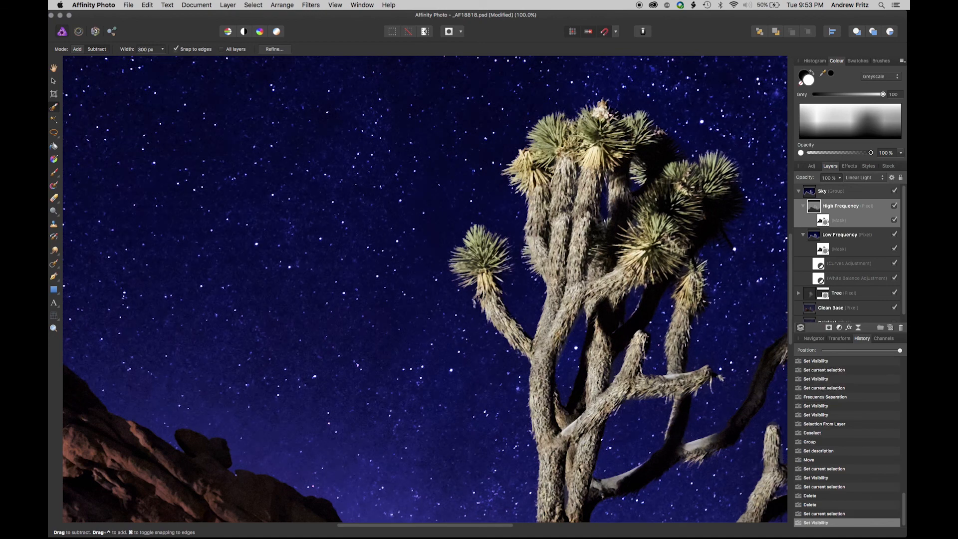
drag(840, 178, 787, 188)
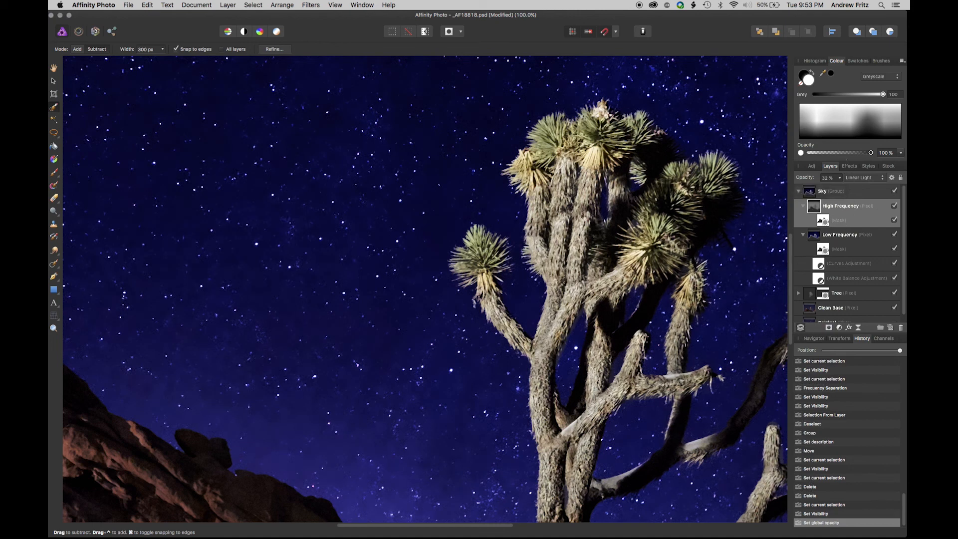
mouse_move(839, 178)
mouse_down()
mouse_move(828, 189)
mouse_move(847, 188)
mouse_up()
Step: Examine the softened sky grain up close and in full view, comparing it with the High Frequency layer off and on
scroll(512, 299, down, 10)
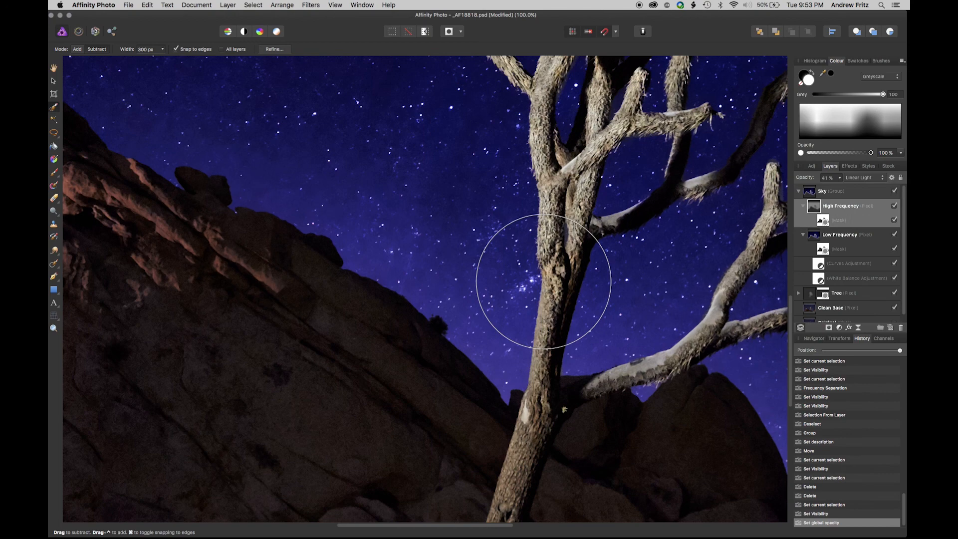
scroll(543, 281, up, 15)
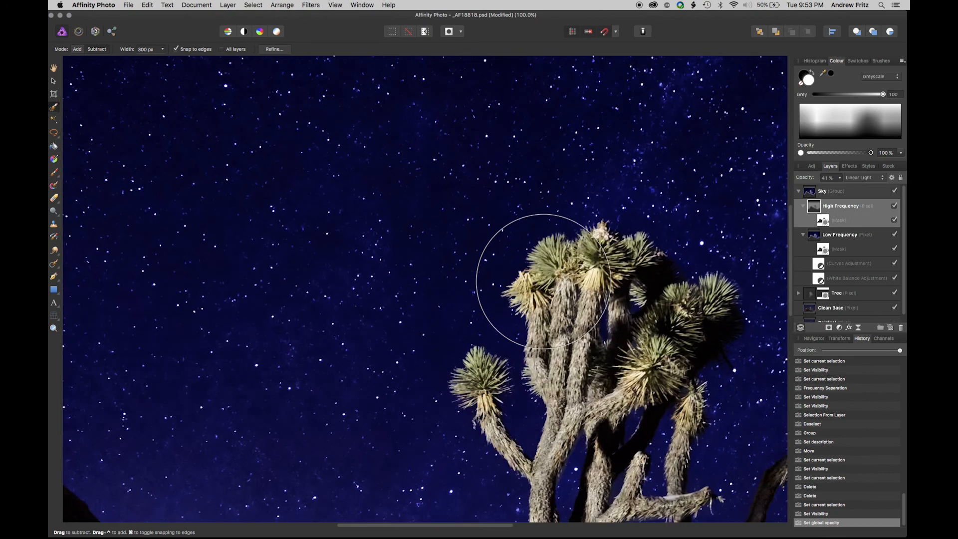
scroll(544, 281, up, 5)
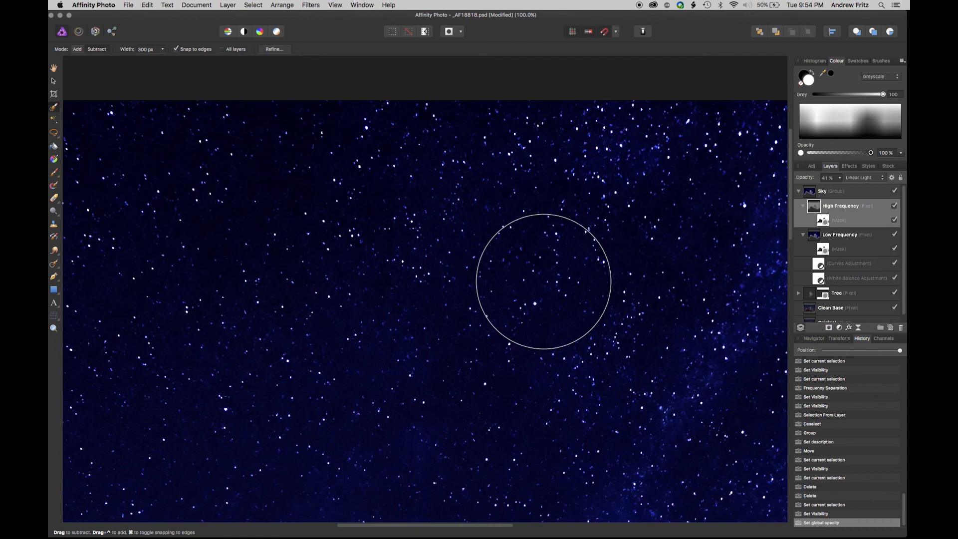
key(super+minus)
key(super+minus)
key(super+minus)
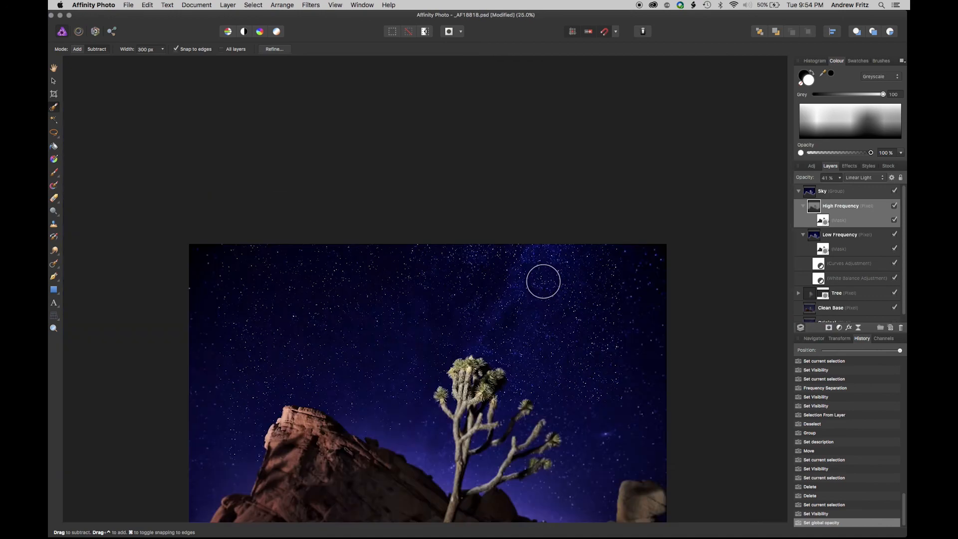
key(super+equal)
key(super+0)
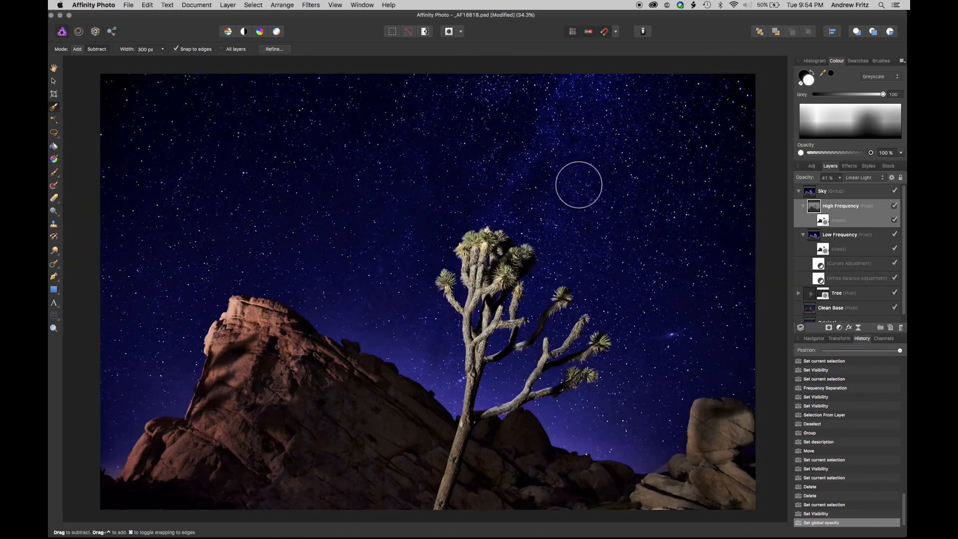
click(893, 206)
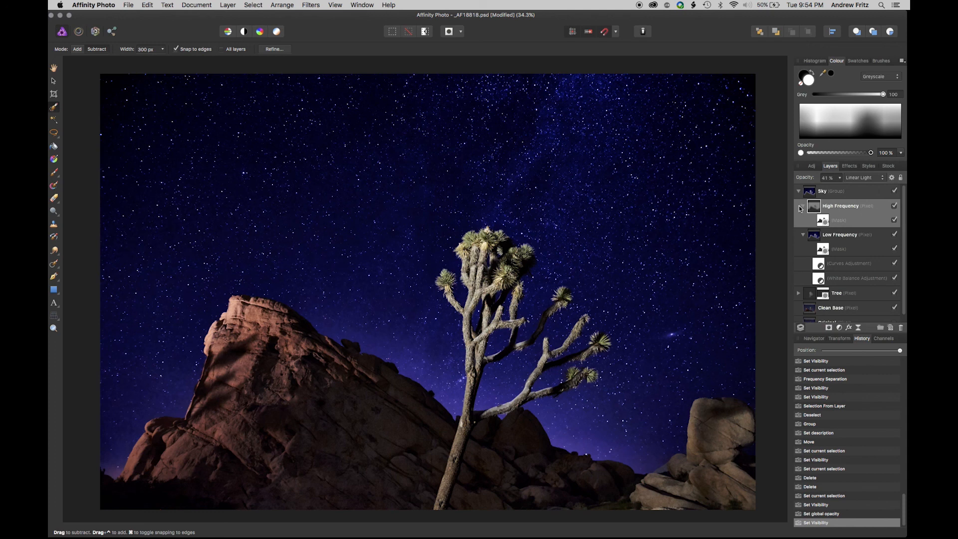
Step: Save the document as _AF18818 in the JTEditDemo2 folder and compare the image with the Sky group off and on
click(128, 6)
click(142, 83)
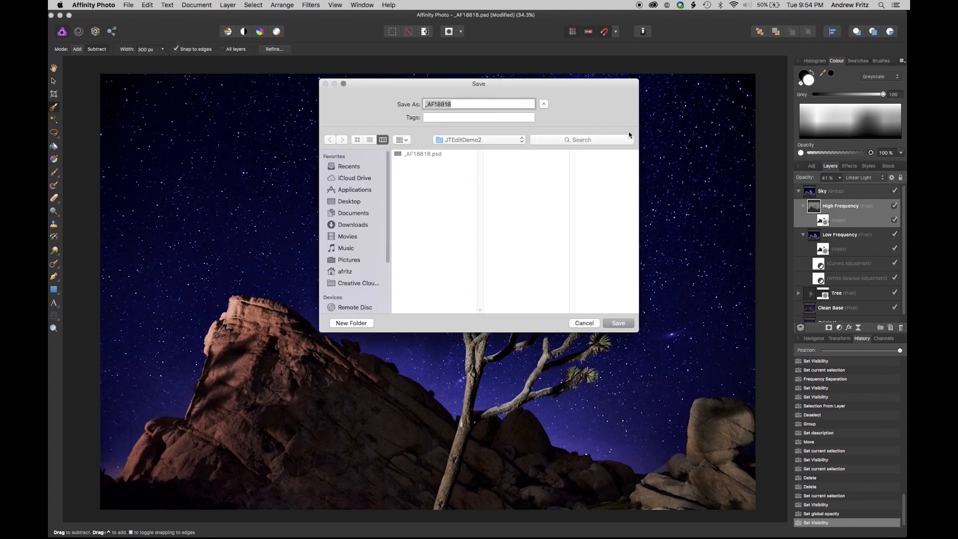
click(627, 327)
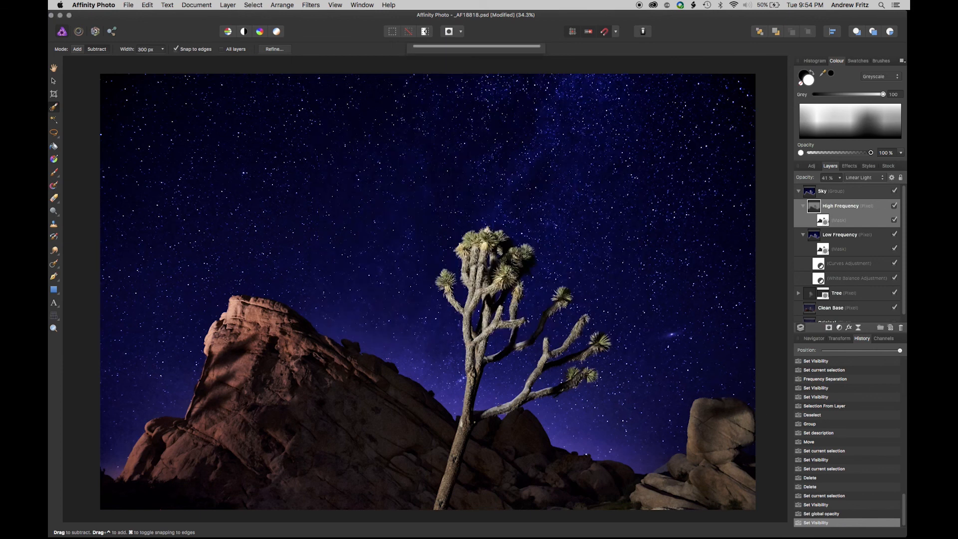
click(894, 191)
click(894, 191)
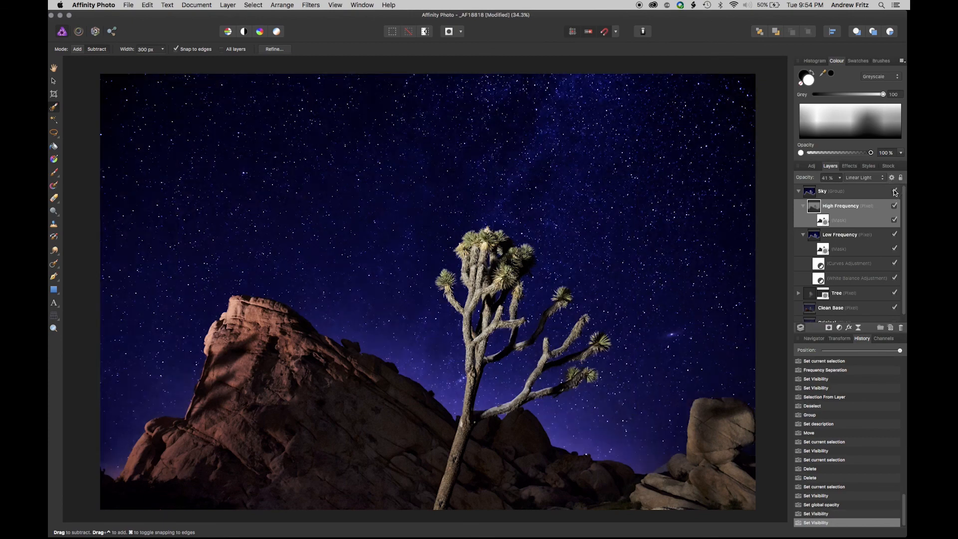
Step: Nest the White Balance adjustment inside the Tree layer, setting white balance to 41% with a slight magenta tint
click(828, 225)
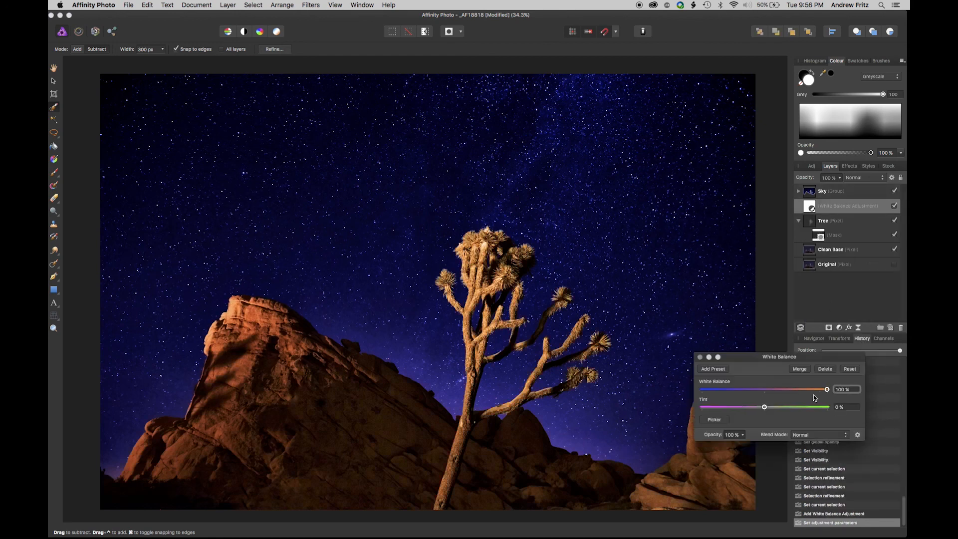
key(super+bracketleft)
key(super+bracketleft)
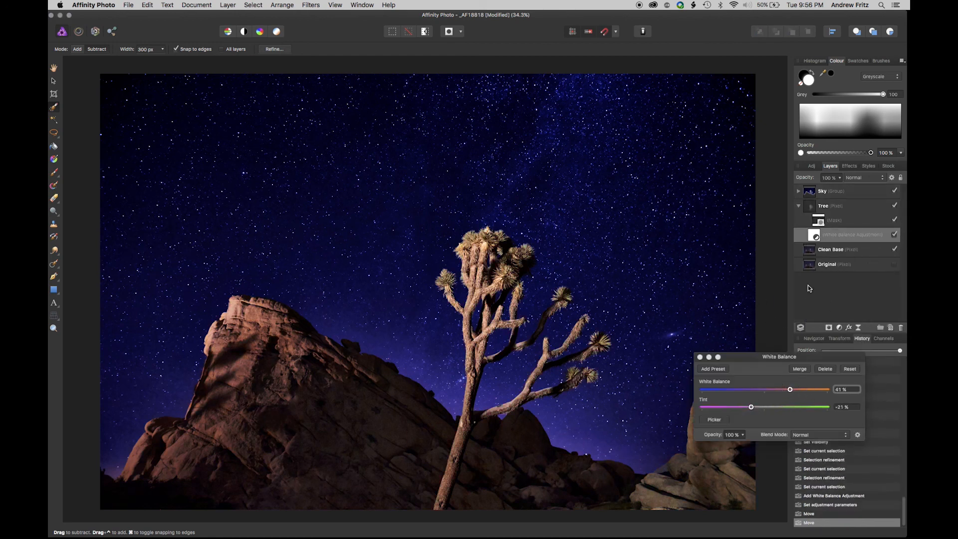
click(761, 407)
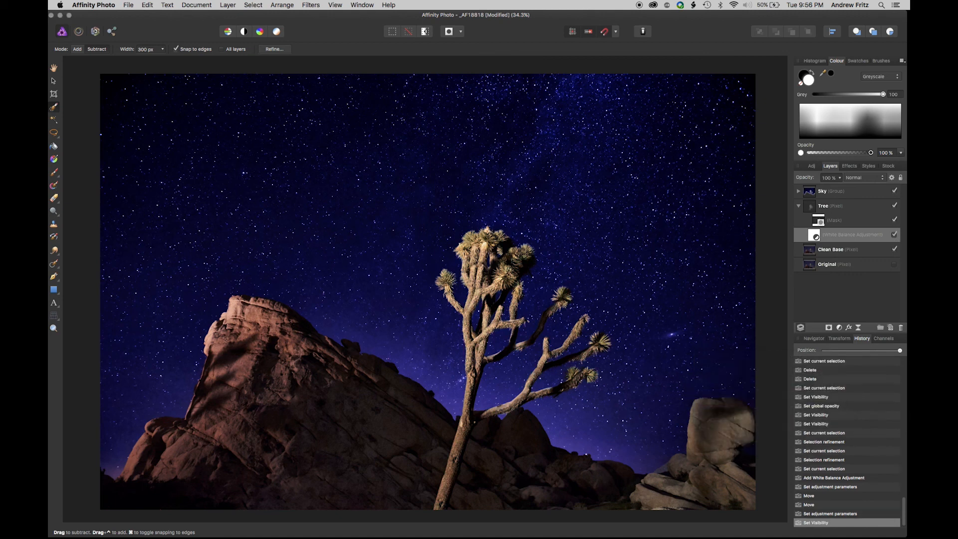
Step: Add an HSL adjustment to the Tree layer with a saturation shift of 16% and a luminosity shift of -2%
click(838, 328)
click(851, 348)
drag(798, 399, 775, 401)
mouse_move(766, 417)
mouse_down()
mouse_move(746, 418)
mouse_move(755, 418)
mouse_up()
click(701, 322)
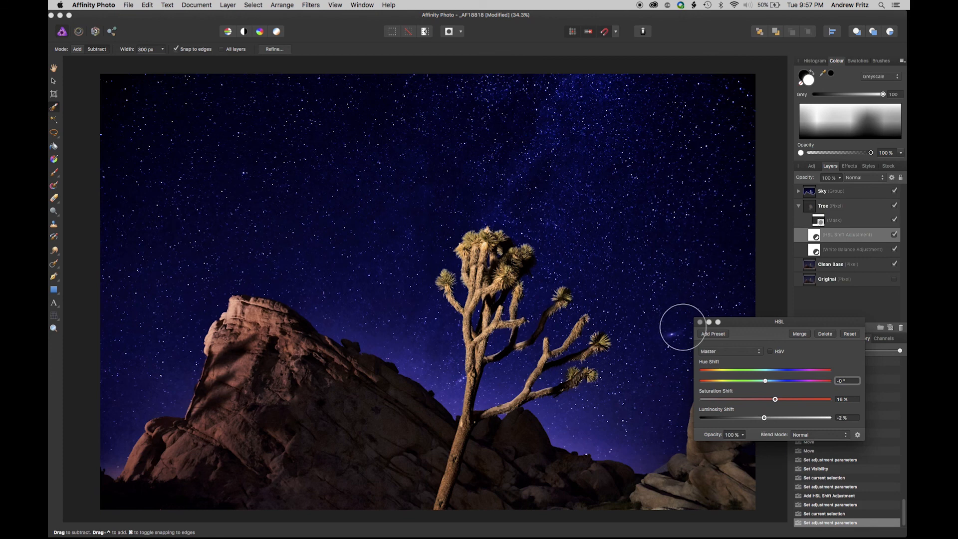
Step: Add a Curves adjustment to the Tree layer, lowering the shadows slightly and lifting the highlights for more contrast
click(838, 327)
click(850, 429)
drag(722, 388, 721, 396)
drag(774, 337, 782, 322)
click(700, 227)
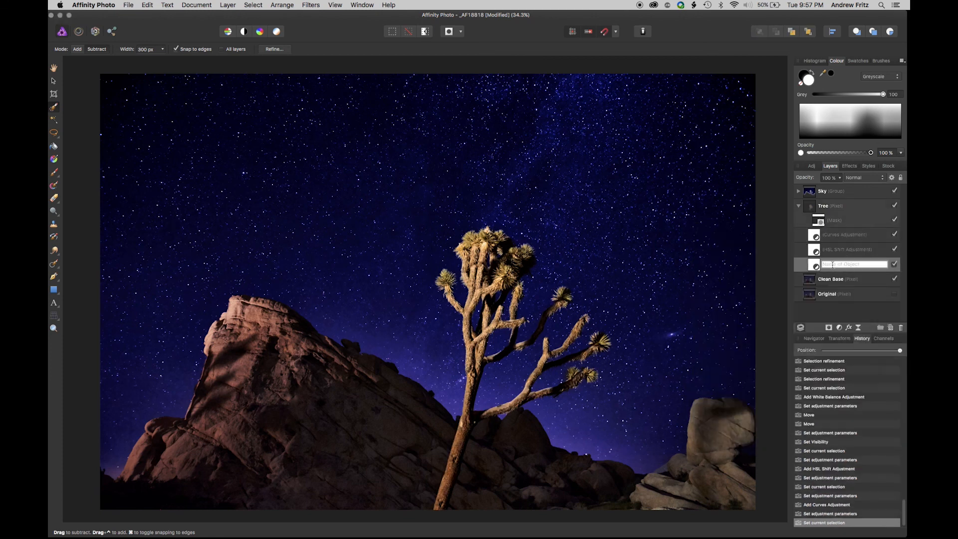
Step: Set the saturation shift of the Tree layer's HSL adjustment to 13% and collapse the Tree layer
double_click(815, 264)
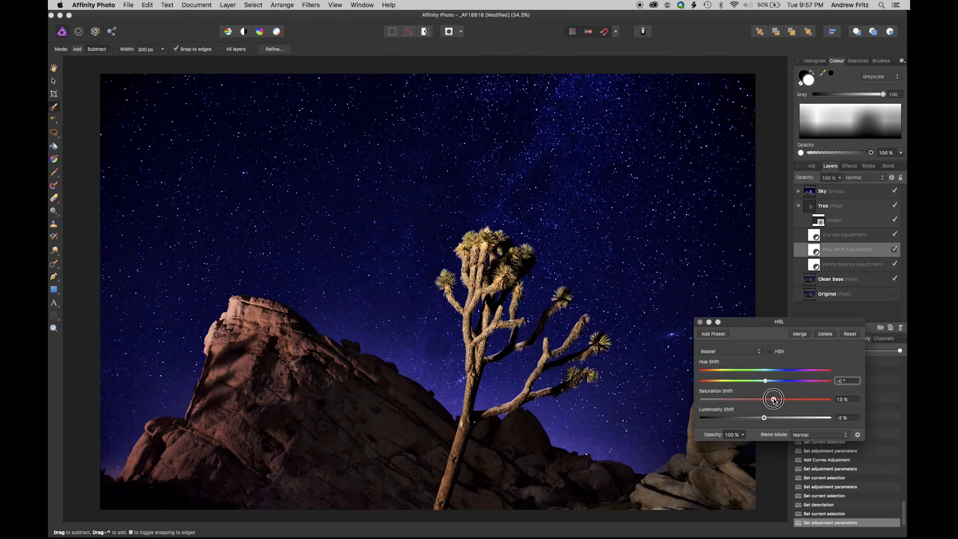
click(699, 319)
click(798, 206)
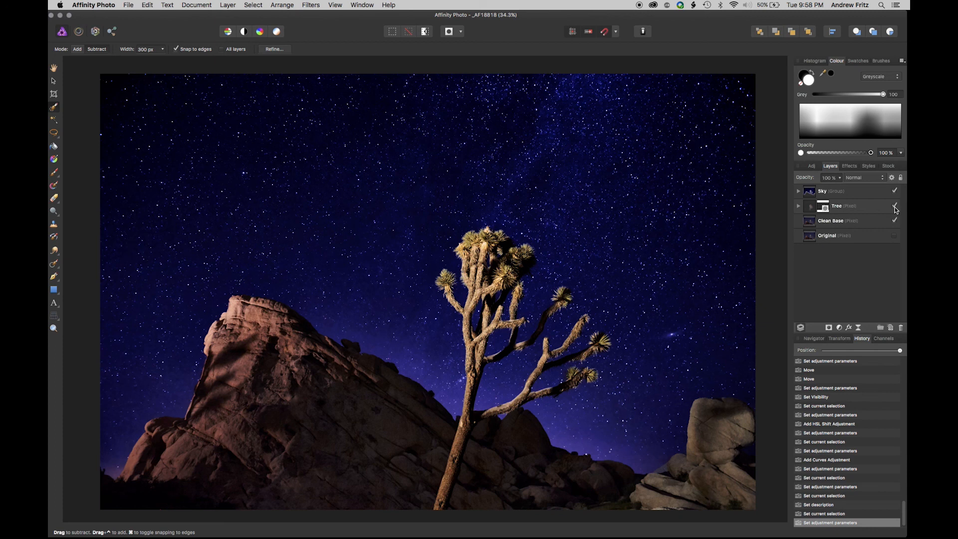
Step: Compare the image with the Tree layer off and on, and duplicate the Clean Base layer
click(895, 207)
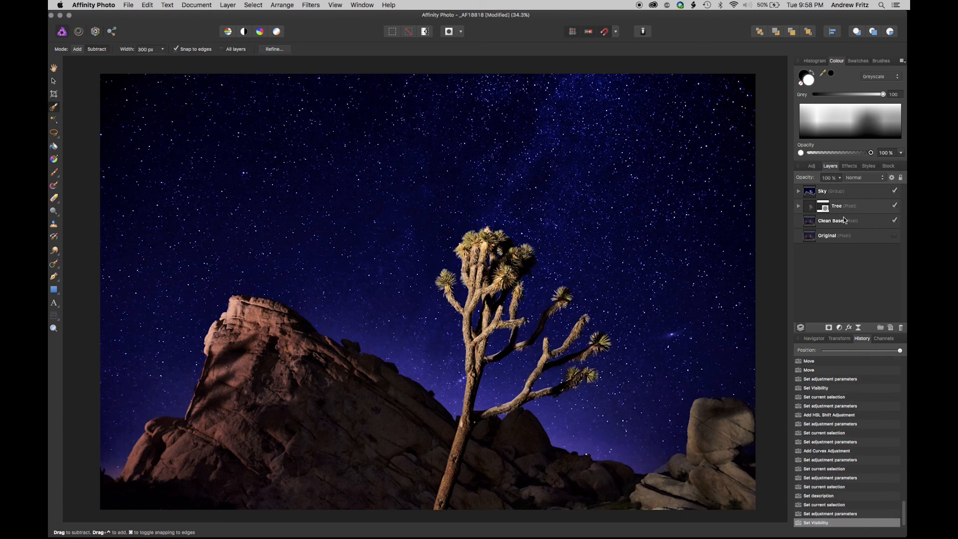
click(812, 225)
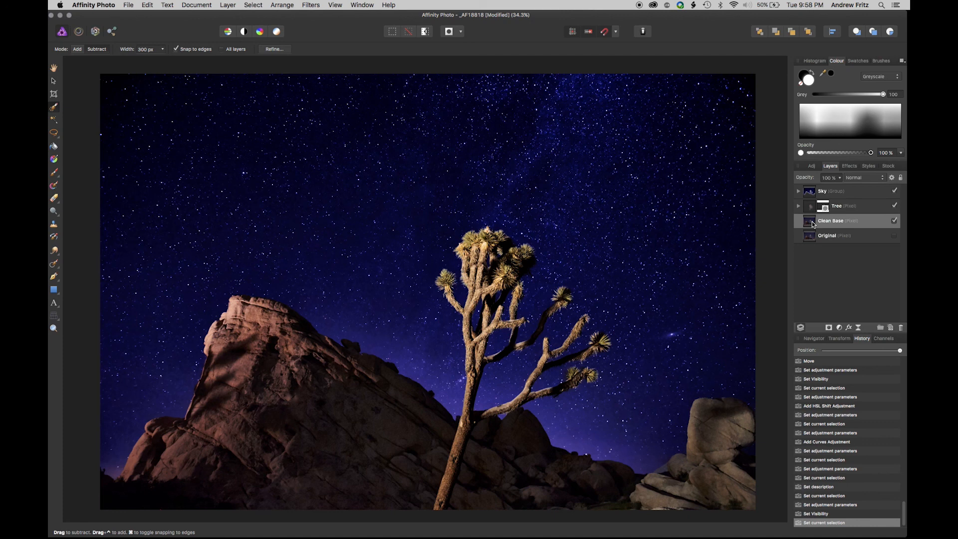
key(super+j)
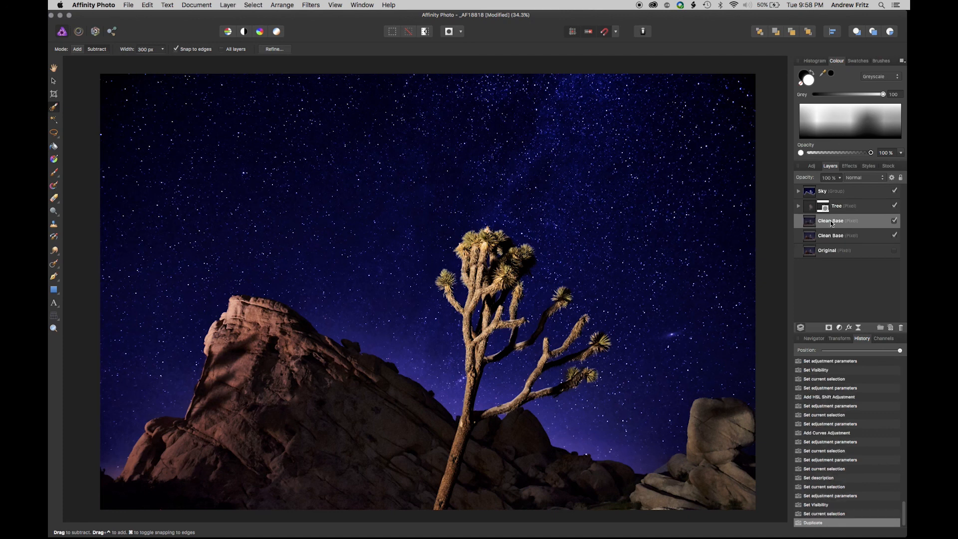
Step: Rename the duplicated Clean Base layer as Rocks
double_click(831, 221)
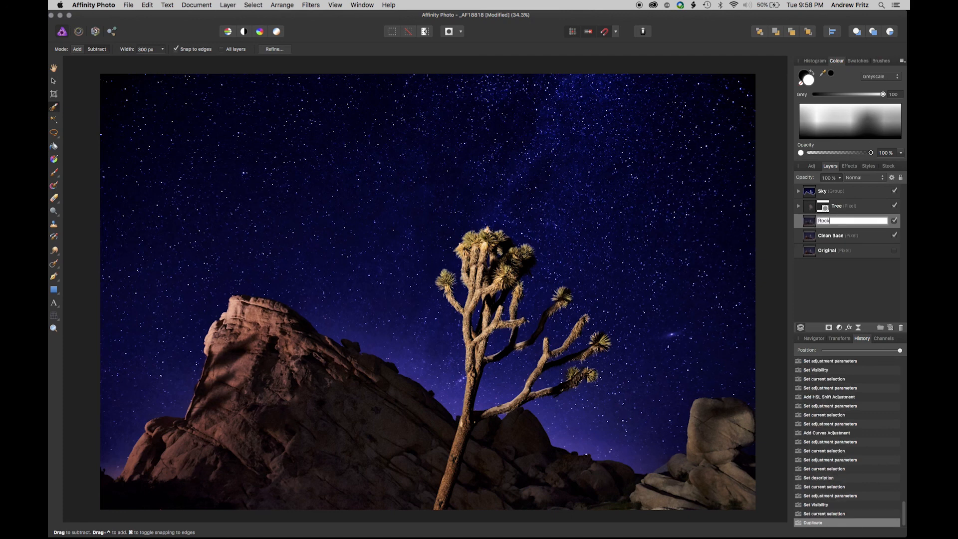
text(Rocks)
key(Return)
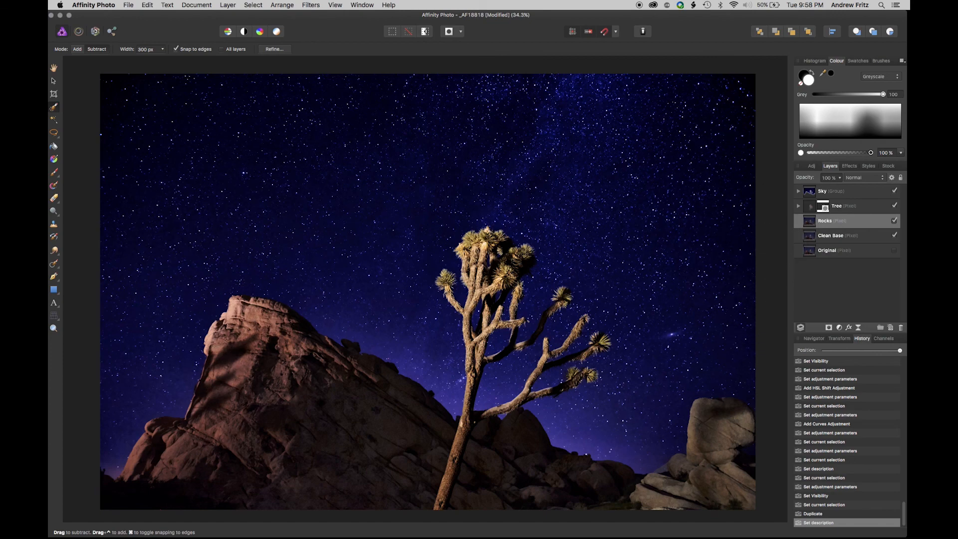
Step: Add a live Clarity filter to the Rocks layer with a radius of 25.7 px
click(859, 327)
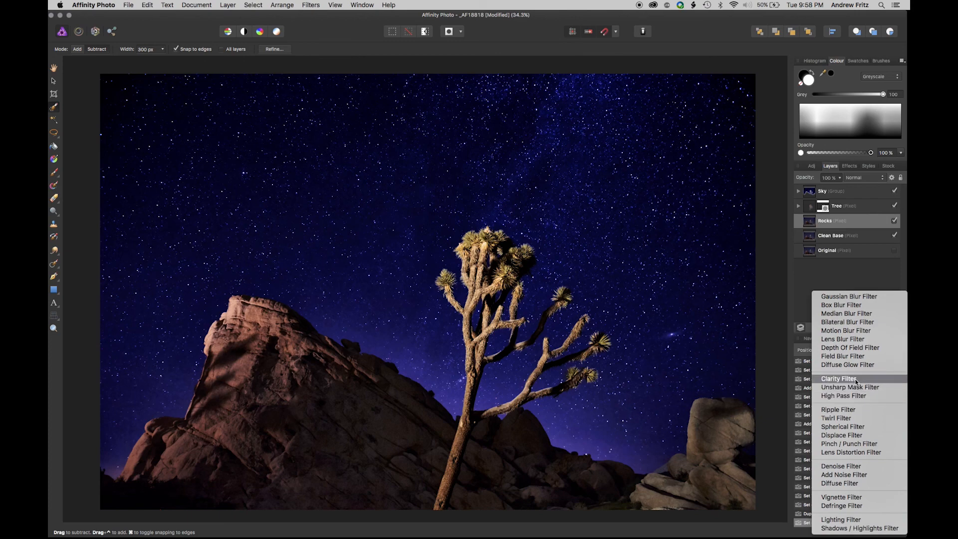
click(856, 380)
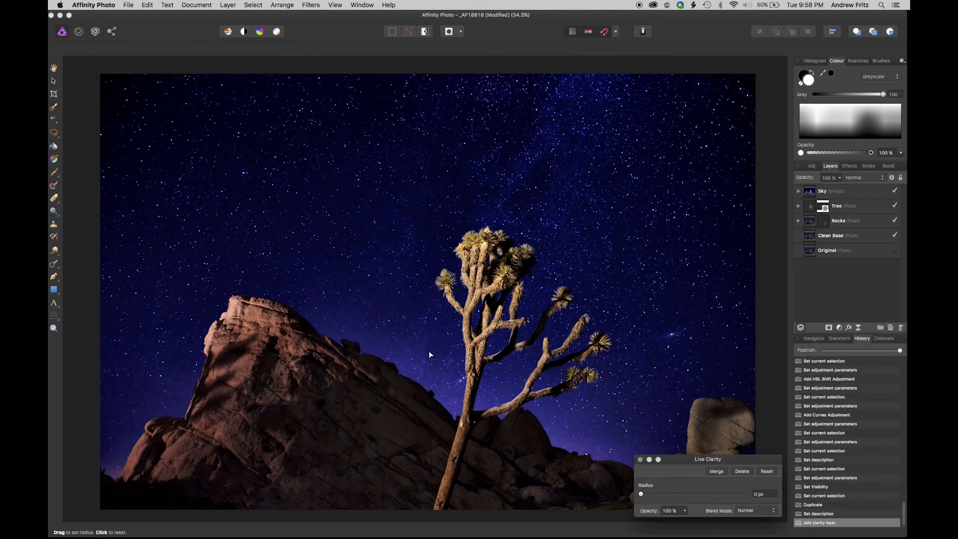
click(658, 496)
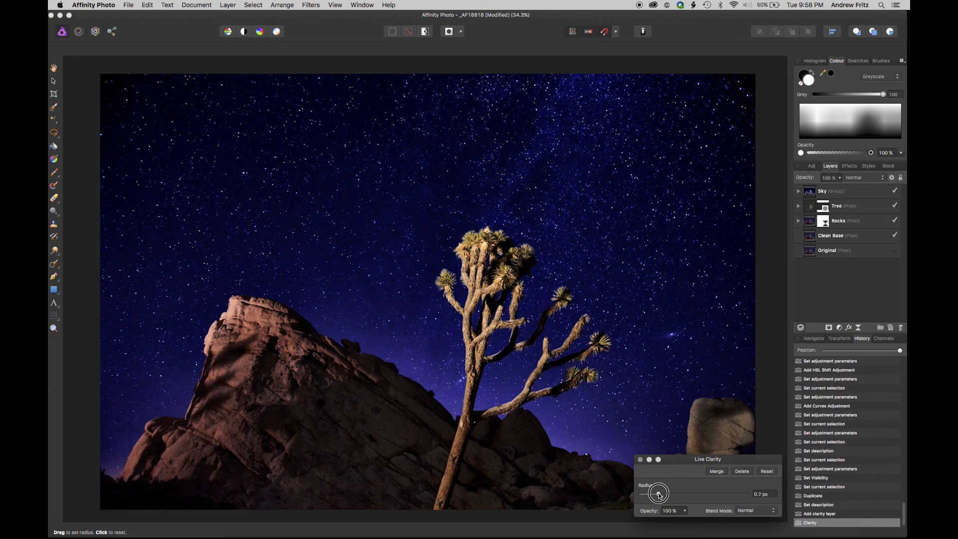
drag(664, 495, 707, 502)
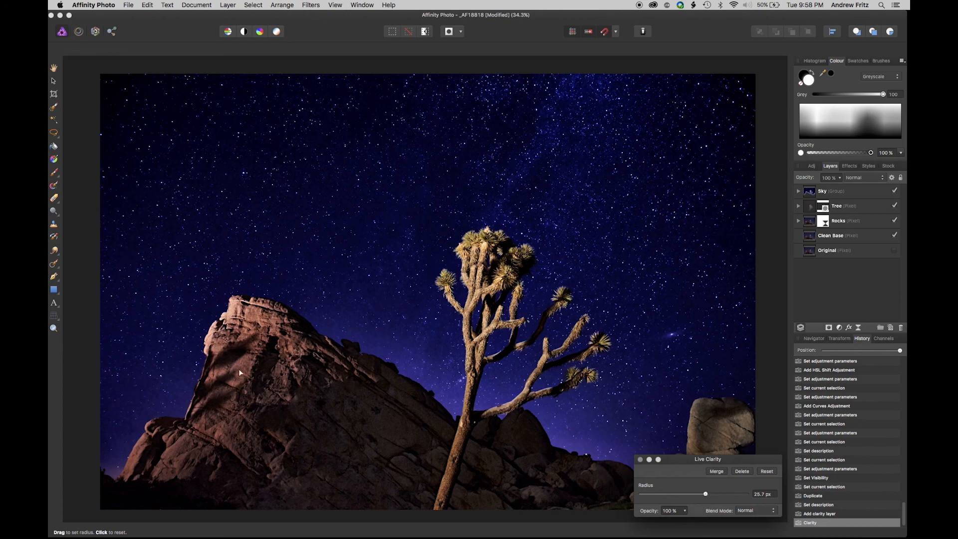
Step: Check the Clarity effect on the rock face, set its radius to 28.3 px, and invert the filter's mask
key(super+plus)
key(super+plus)
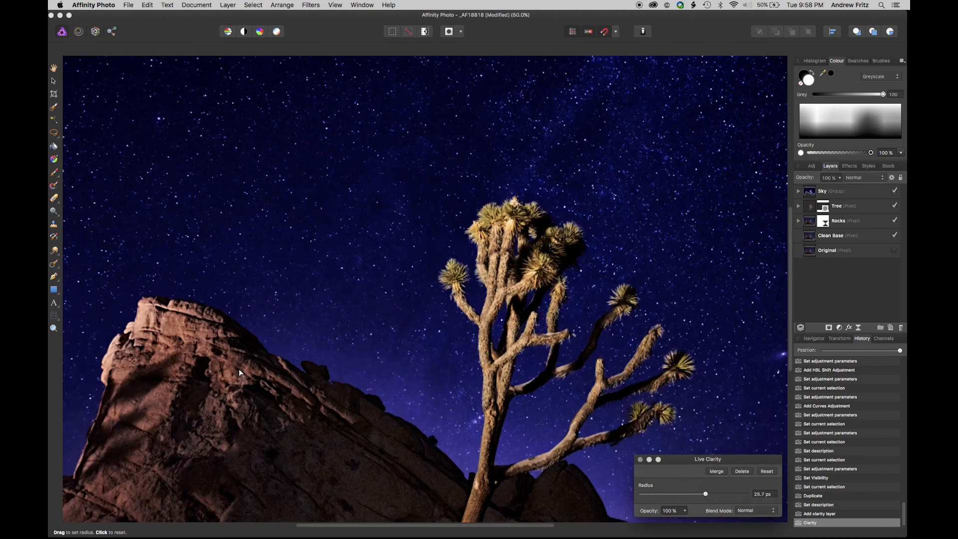
drag(124, 464, 466, 250)
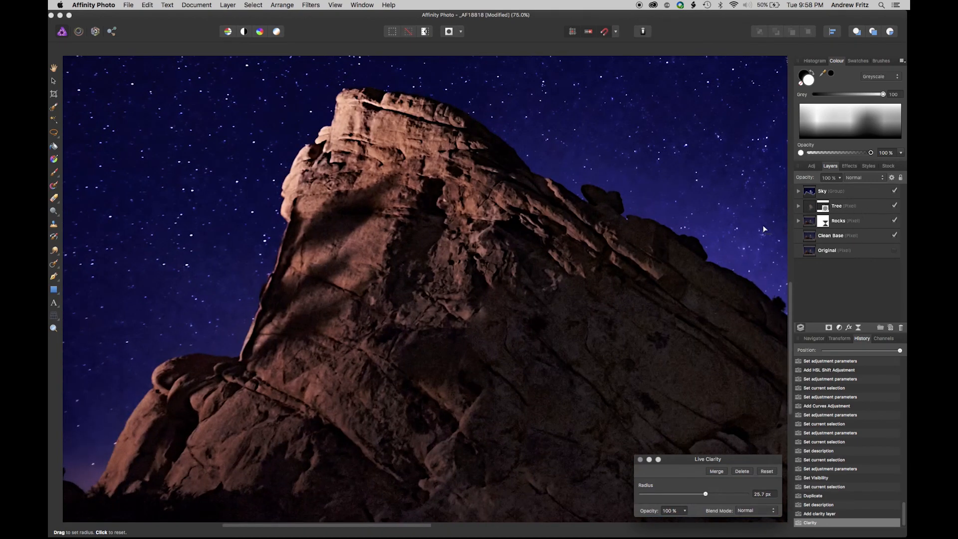
click(797, 220)
click(896, 235)
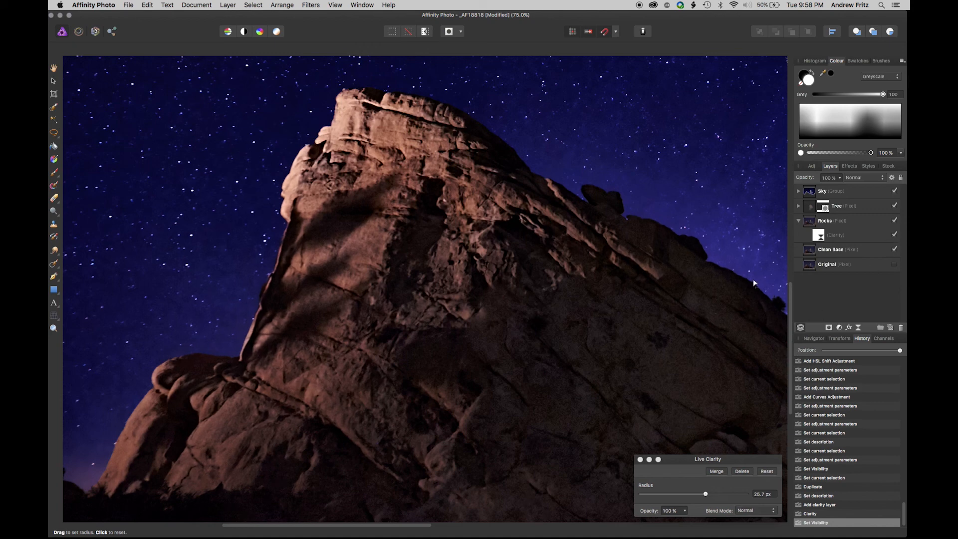
drag(707, 495, 710, 497)
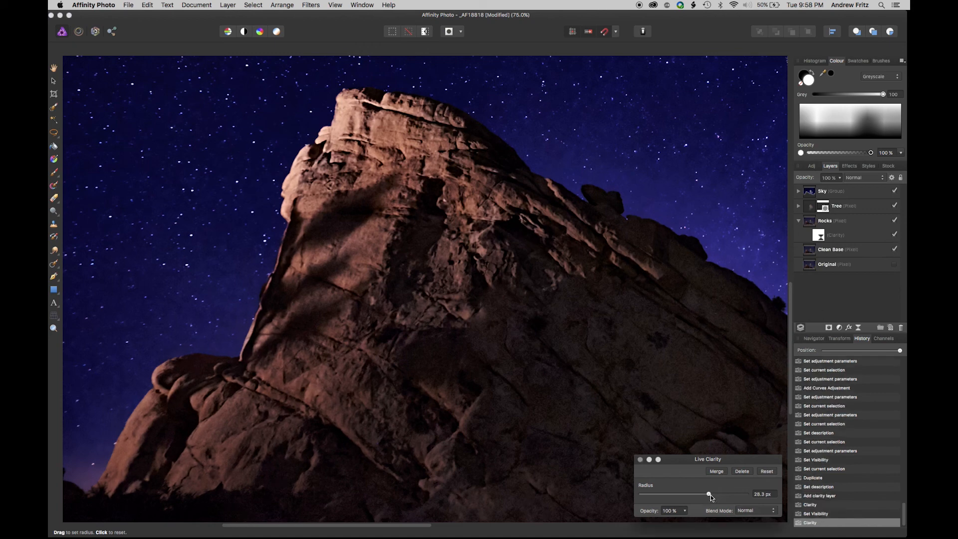
click(641, 459)
key(super+i)
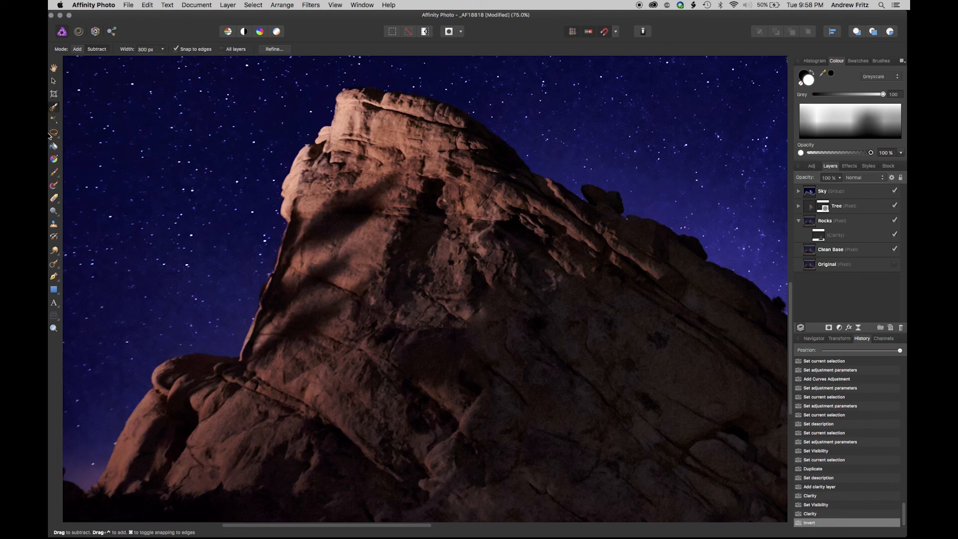
Step: Paint the Clarity mask over the rock with a white 290 px Paint Brush at 48% opacity and 0% hardness
click(55, 172)
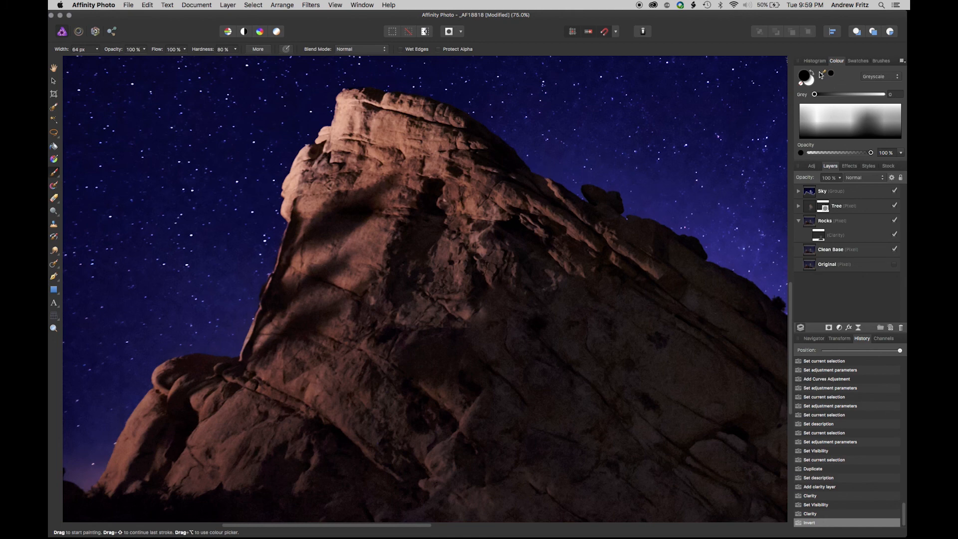
click(97, 49)
mouse_move(100, 60)
mouse_down()
mouse_move(111, 60)
mouse_move(95, 63)
mouse_up()
click(144, 49)
click(235, 49)
mouse_move(237, 59)
mouse_down()
mouse_move(100, 61)
mouse_move(163, 60)
mouse_move(150, 64)
mouse_up()
click(145, 48)
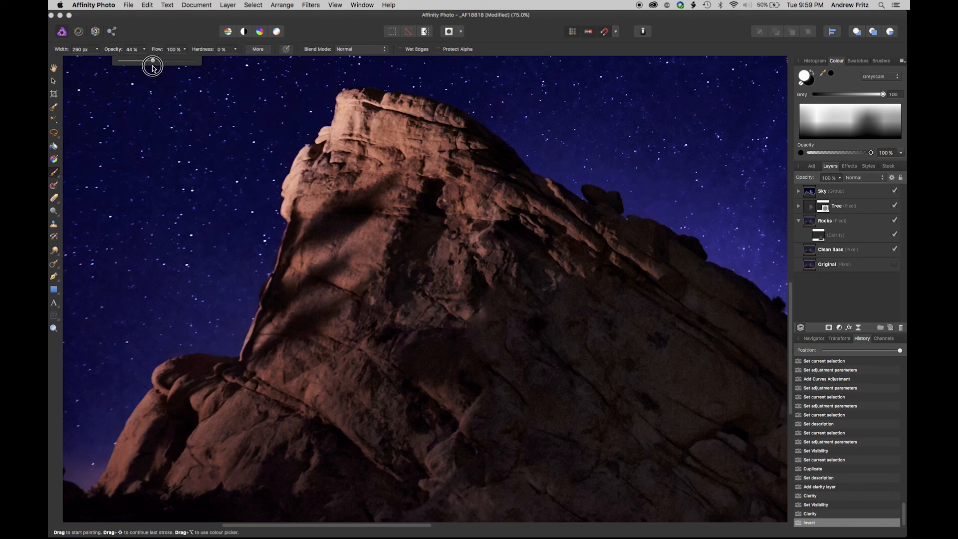
mouse_move(313, 220)
mouse_down()
mouse_move(307, 172)
mouse_move(324, 150)
mouse_move(306, 139)
mouse_move(316, 124)
mouse_move(386, 126)
mouse_move(315, 265)
mouse_move(317, 150)
mouse_move(235, 145)
mouse_up()
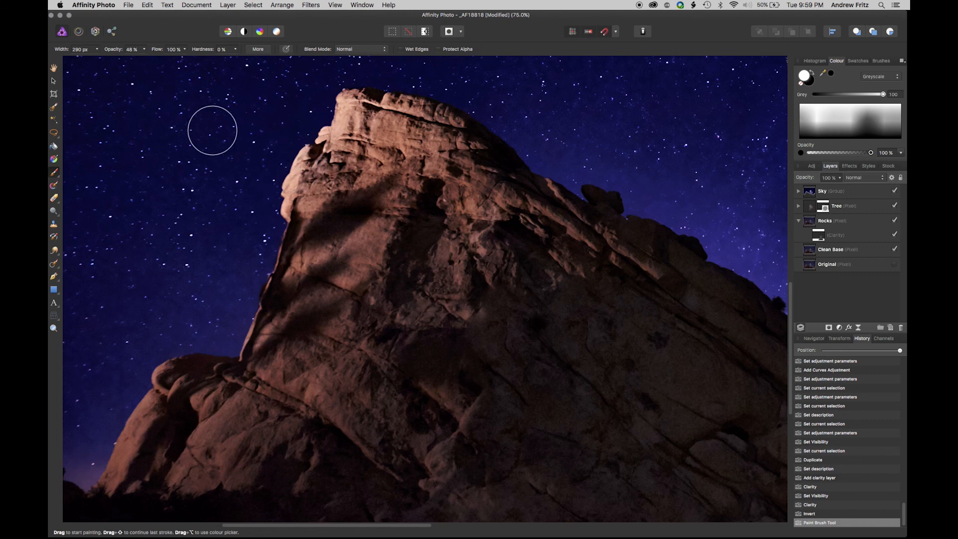
Step: Raise the brush opacity to 72% and paint the Clarity effect over the rock's lit peak and shadowed slope
click(97, 49)
click(144, 49)
drag(144, 61, 162, 69)
drag(379, 154, 364, 162)
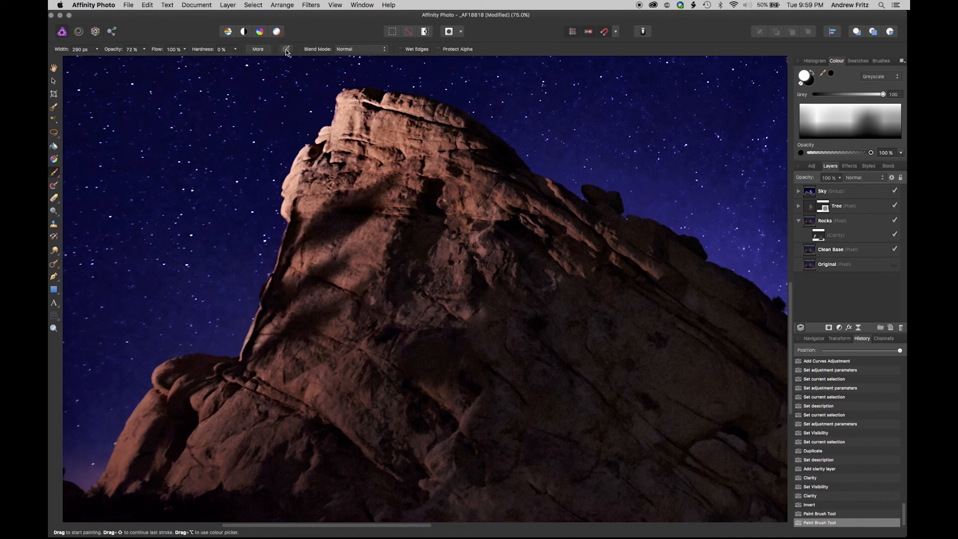
drag(352, 103, 295, 188)
mouse_move(296, 221)
mouse_down()
mouse_move(289, 253)
mouse_move(336, 177)
mouse_move(324, 246)
mouse_up()
mouse_move(285, 336)
mouse_down()
mouse_move(349, 256)
mouse_move(427, 314)
mouse_move(519, 158)
mouse_move(524, 220)
mouse_move(563, 230)
mouse_move(460, 118)
mouse_move(353, 126)
mouse_move(149, 396)
mouse_move(139, 456)
mouse_move(360, 301)
mouse_move(301, 419)
mouse_move(387, 139)
mouse_move(293, 186)
mouse_move(294, 151)
mouse_move(309, 202)
mouse_move(455, 206)
mouse_move(322, 388)
mouse_move(397, 286)
mouse_up()
drag(693, 304, 346, 113)
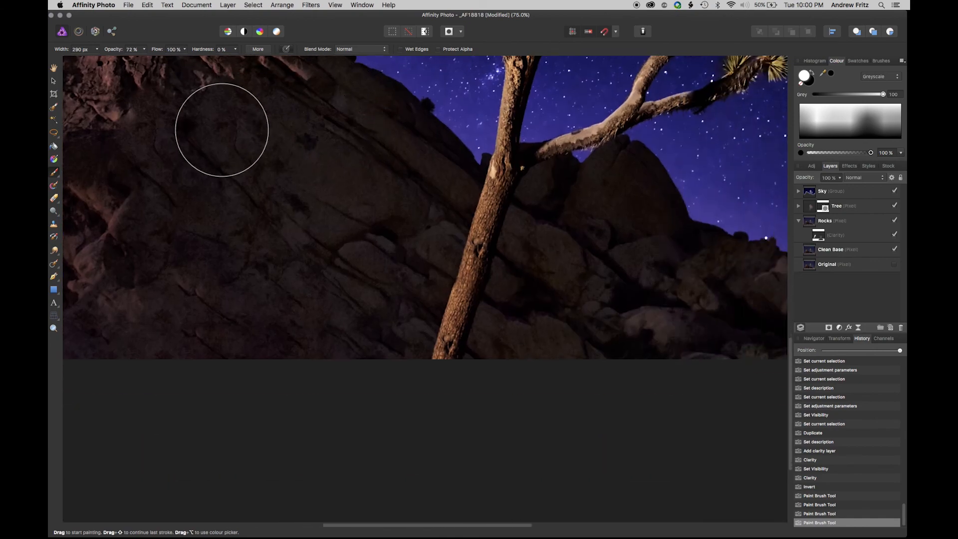
Step: Paint the Clarity effect into the lower lit boulders and the centre of the rock face
scroll(456, 214, right, 5)
scroll(621, 267, right, 5)
scroll(252, 234, left, 15)
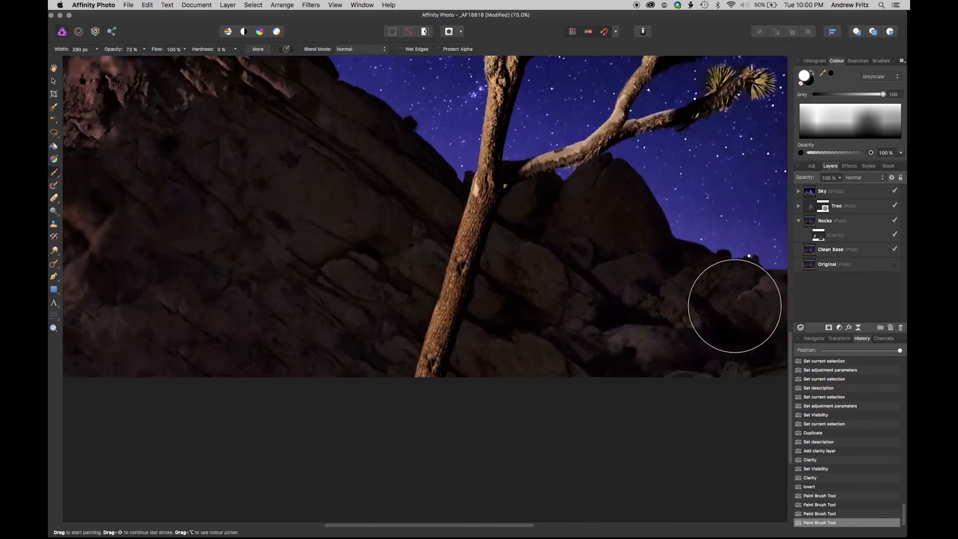
scroll(551, 274, left, 5)
scroll(482, 270, right, 1)
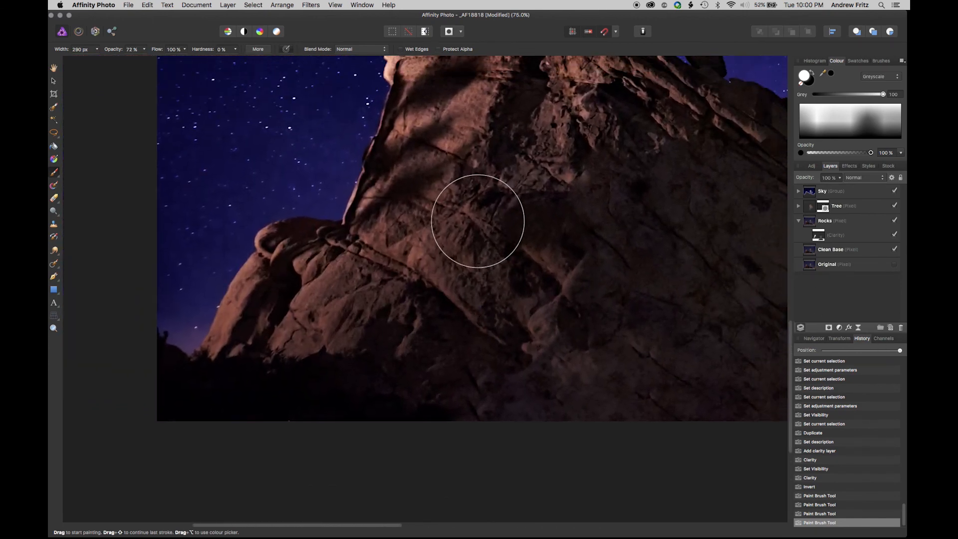
scroll(475, 222, up, 1)
mouse_move(288, 340)
mouse_down()
mouse_move(388, 213)
mouse_move(471, 159)
mouse_move(423, 273)
mouse_up()
scroll(422, 272, up, 8)
scroll(422, 272, right, 4)
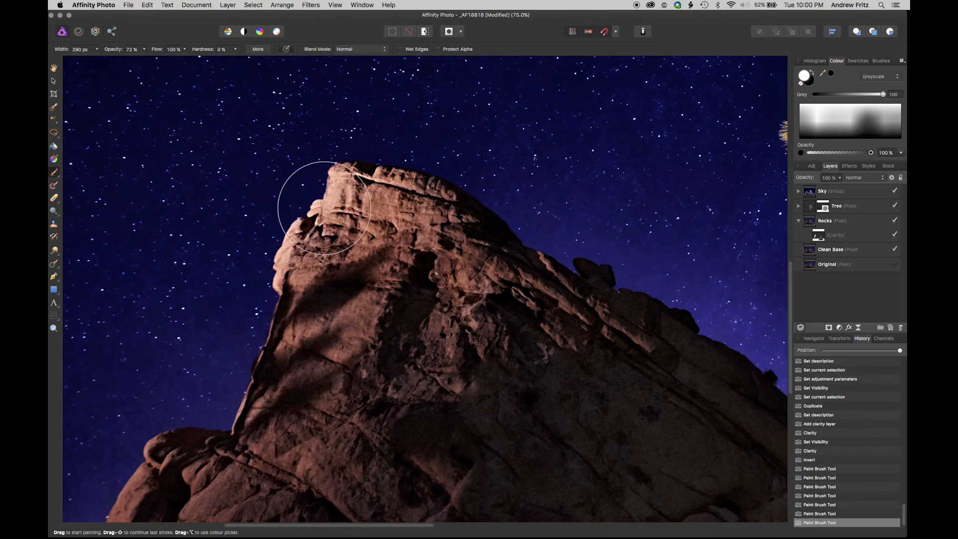
drag(464, 344, 493, 366)
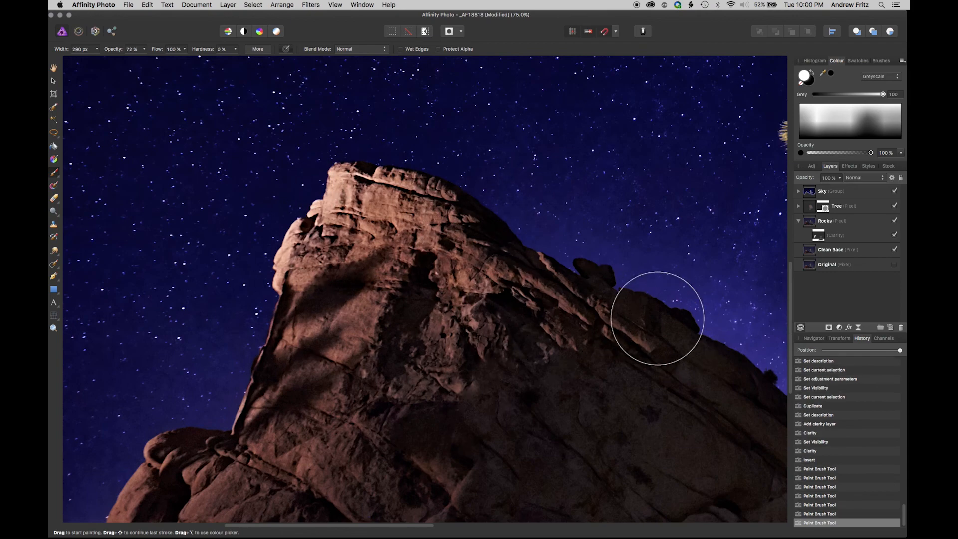
Step: Examine the rock at overall and close-up size, comparing it with the Clarity filter off and on
key(super+minus)
key(super+minus)
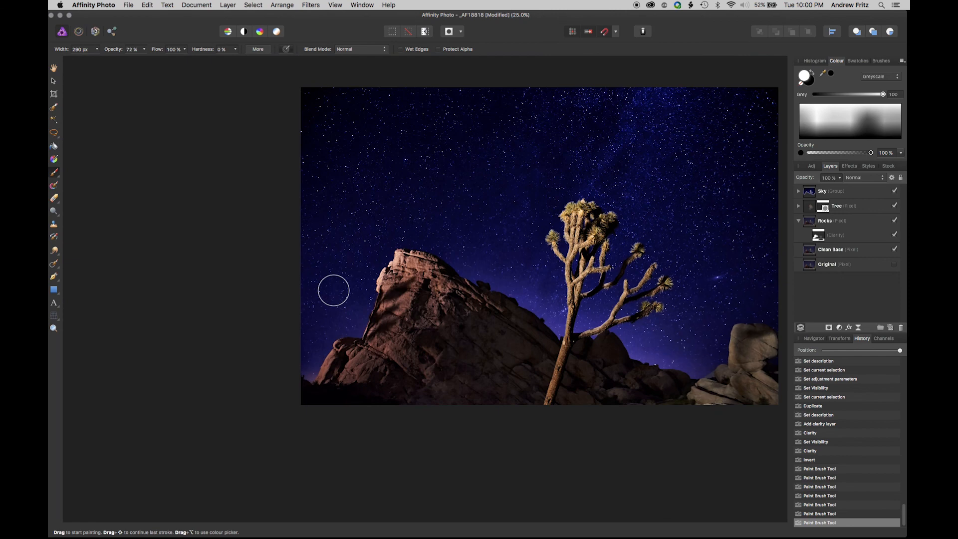
key(super+plus)
key(super+plus)
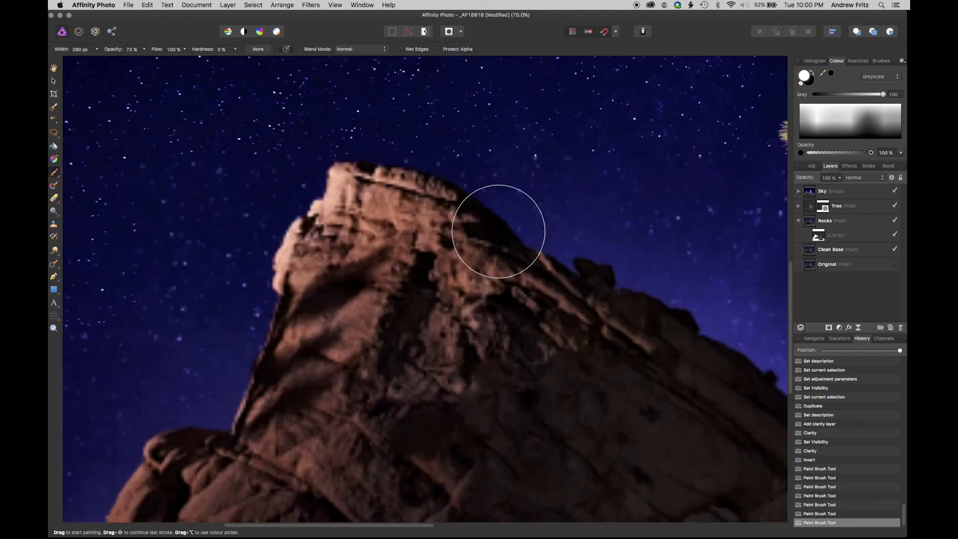
drag(297, 423, 357, 321)
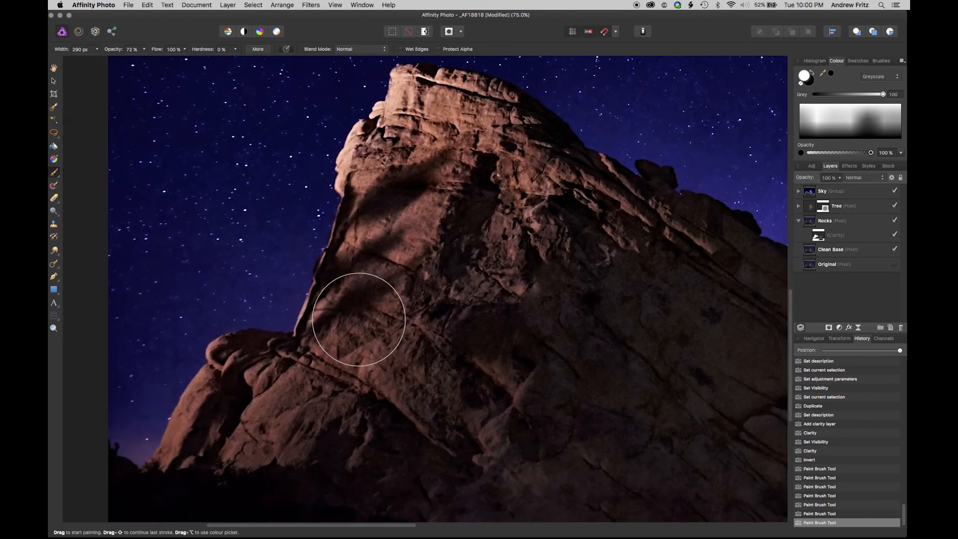
click(895, 237)
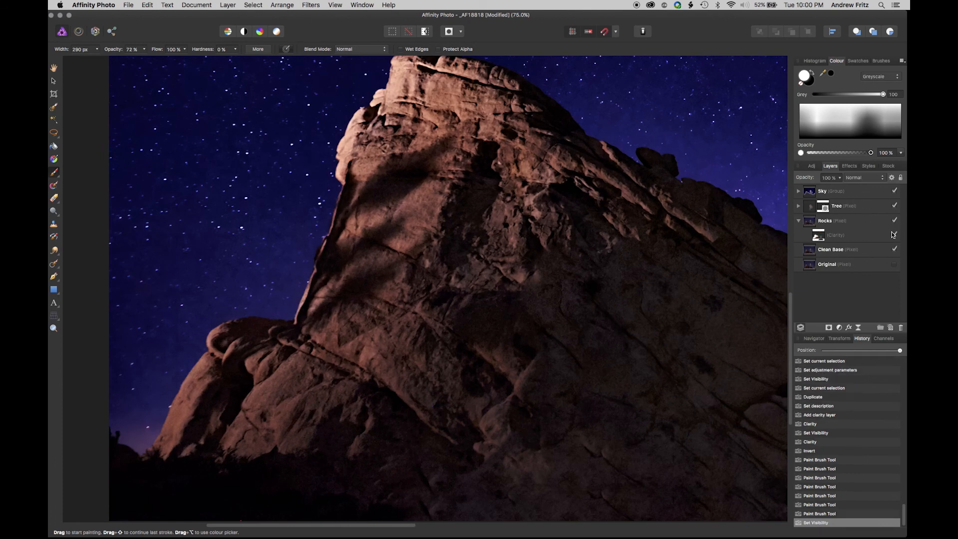
scroll(504, 355, right, 10)
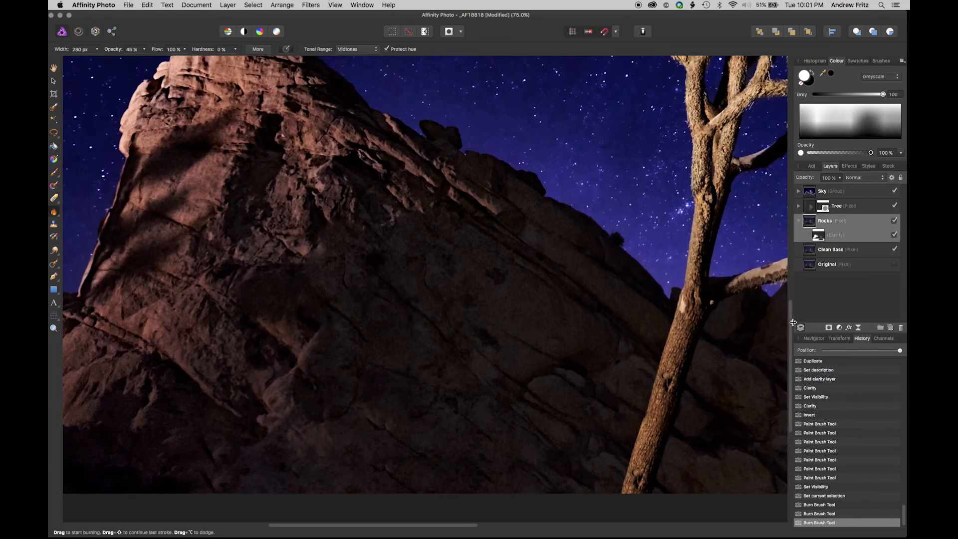
Step: Add an HSL adjustment with a saturation shift of 19% and nest it inside the Rocks layer
click(839, 328)
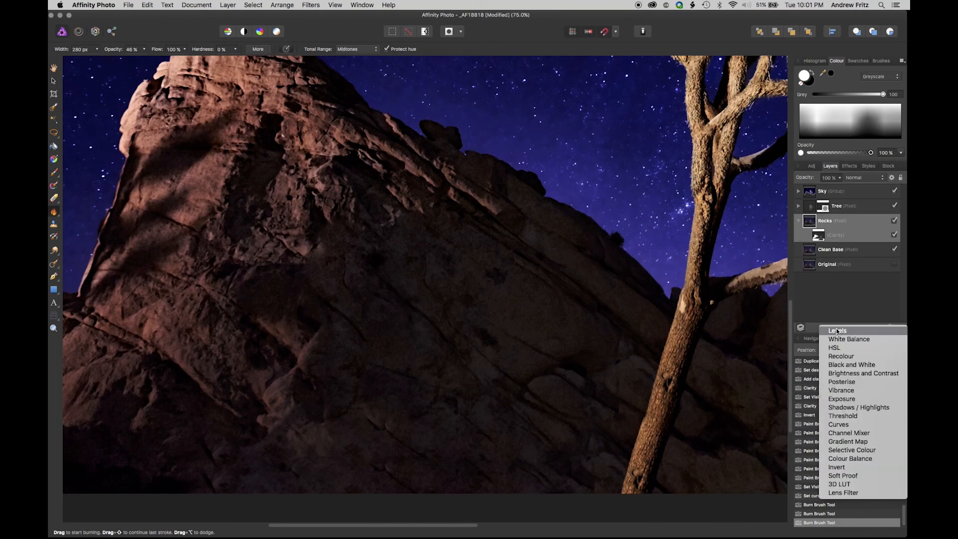
click(834, 348)
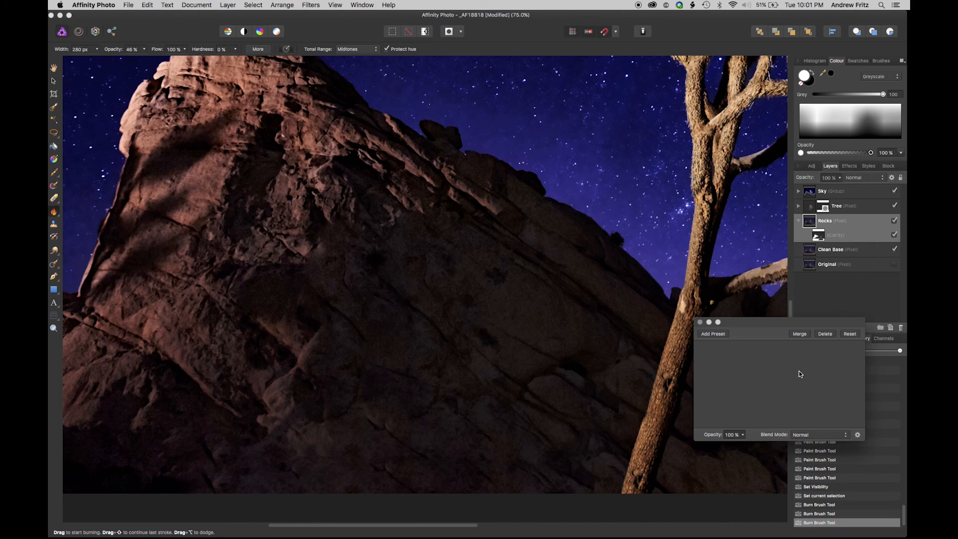
drag(773, 402, 772, 404)
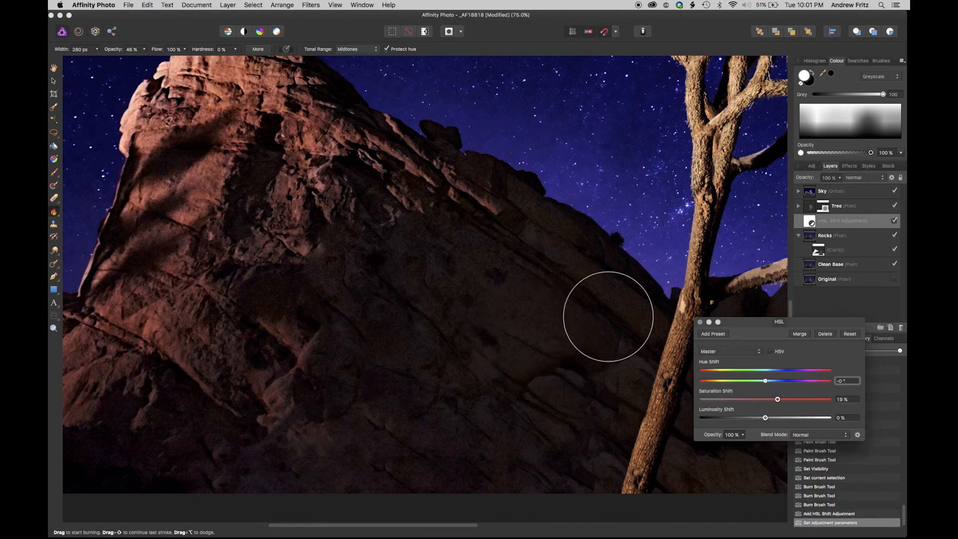
drag(818, 220, 826, 265)
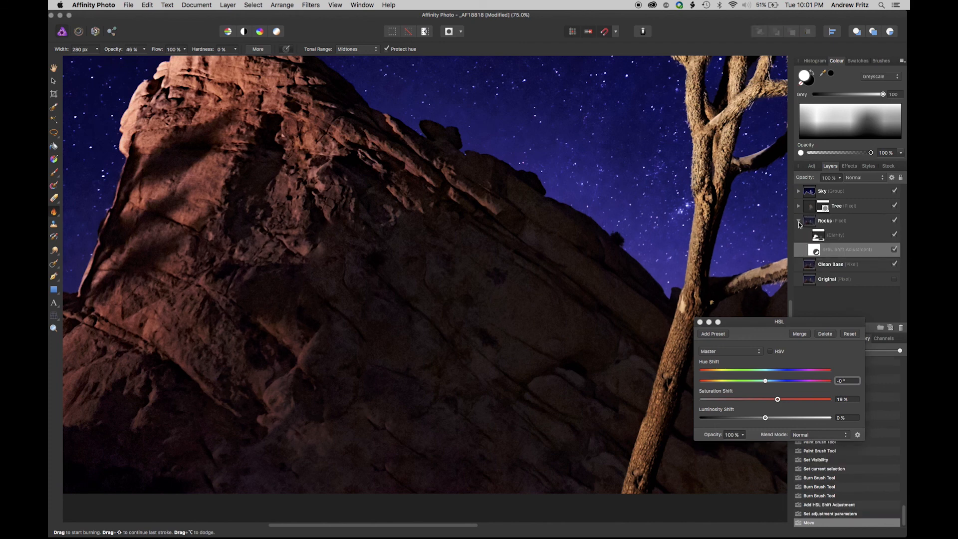
Step: Invert the HSL adjustment's mask and paint it in white over the dark, shadowed rock slope
key(super+i)
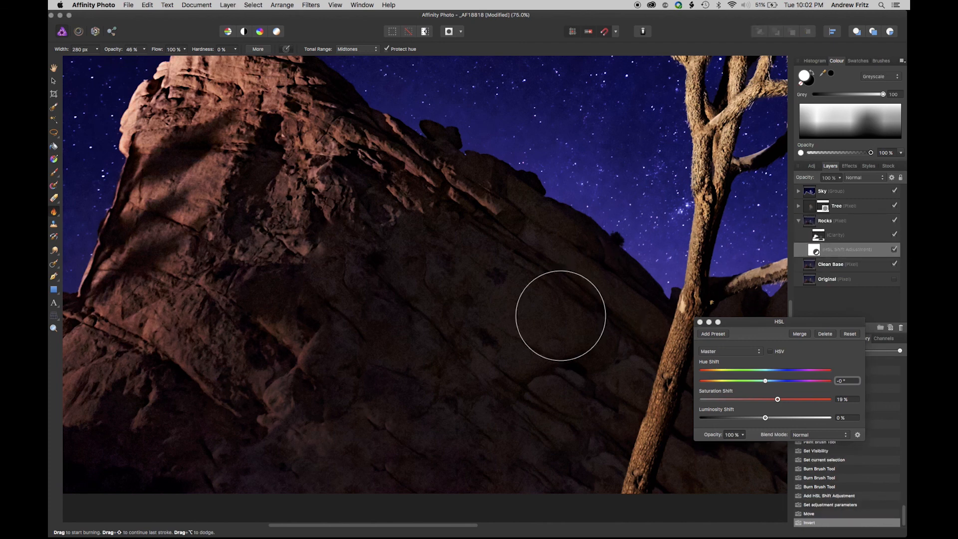
click(54, 173)
drag(410, 294, 384, 310)
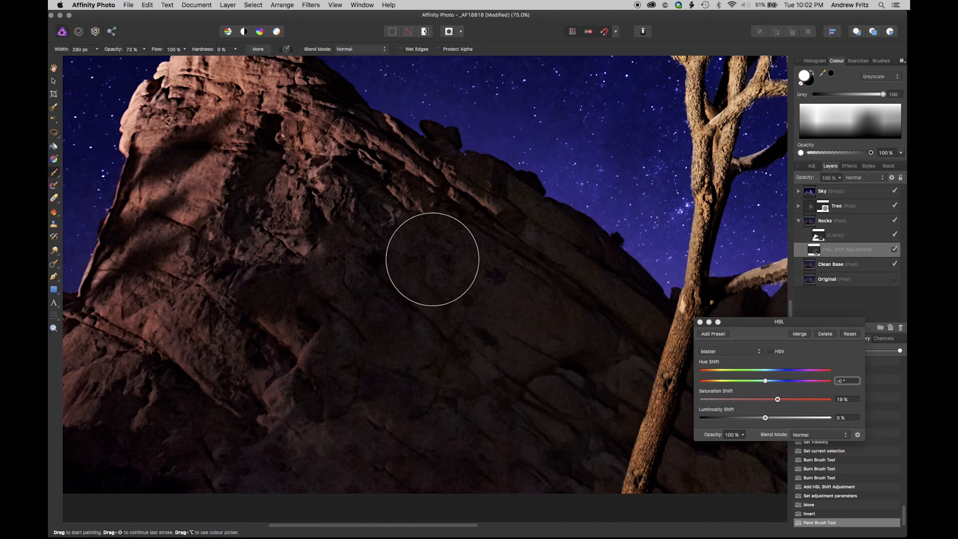
Step: Extend the painted HSL mask over the dark slope and set hue shift to 18°, saturation shift to 9% and luminosity shift to -17%
mouse_move(767, 384)
mouse_down()
mouse_move(776, 382)
mouse_move(748, 386)
mouse_up()
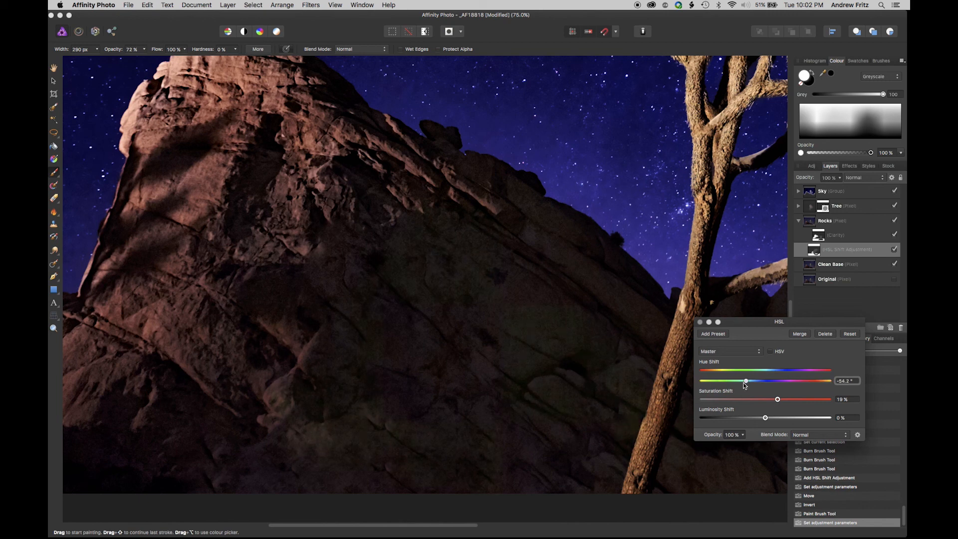
drag(749, 386, 777, 384)
mouse_move(782, 384)
mouse_down()
mouse_move(773, 384)
mouse_move(814, 382)
mouse_move(754, 390)
mouse_move(770, 387)
mouse_up()
drag(438, 331, 373, 356)
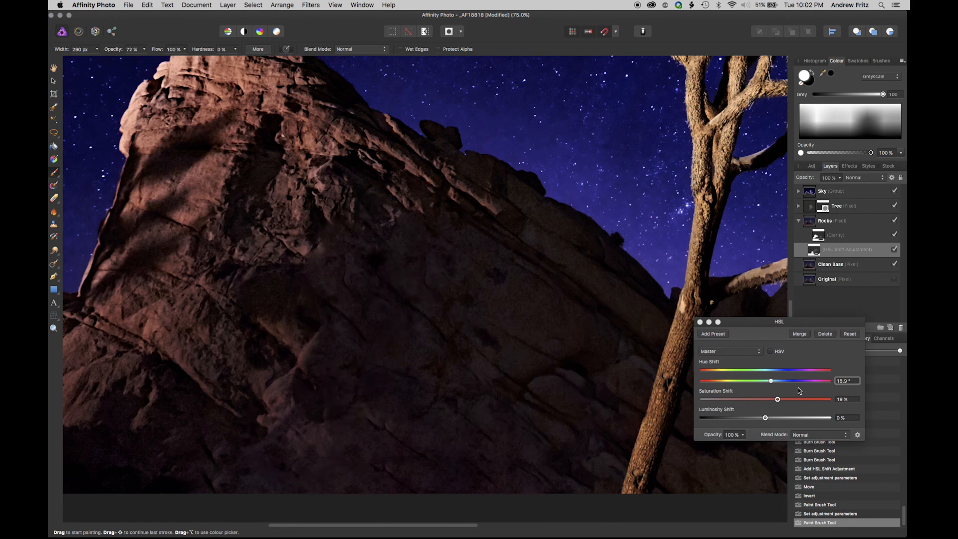
drag(771, 384, 777, 418)
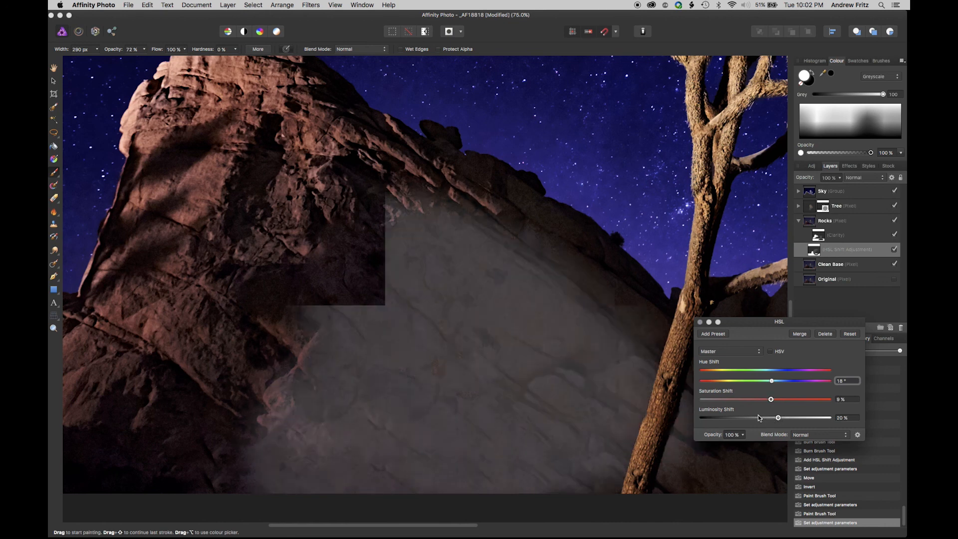
drag(757, 418, 756, 419)
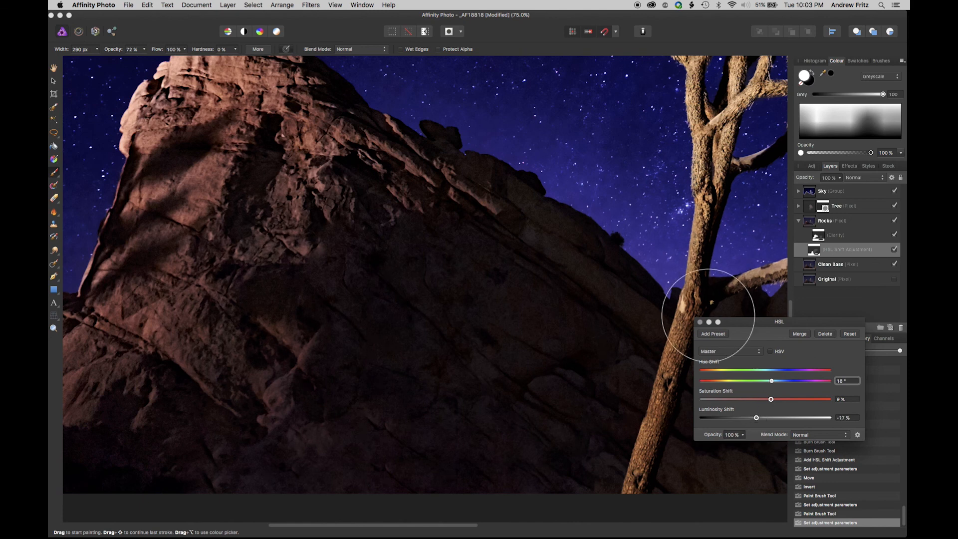
Step: Close the rock's HSL adjustment settings and save the document
click(700, 322)
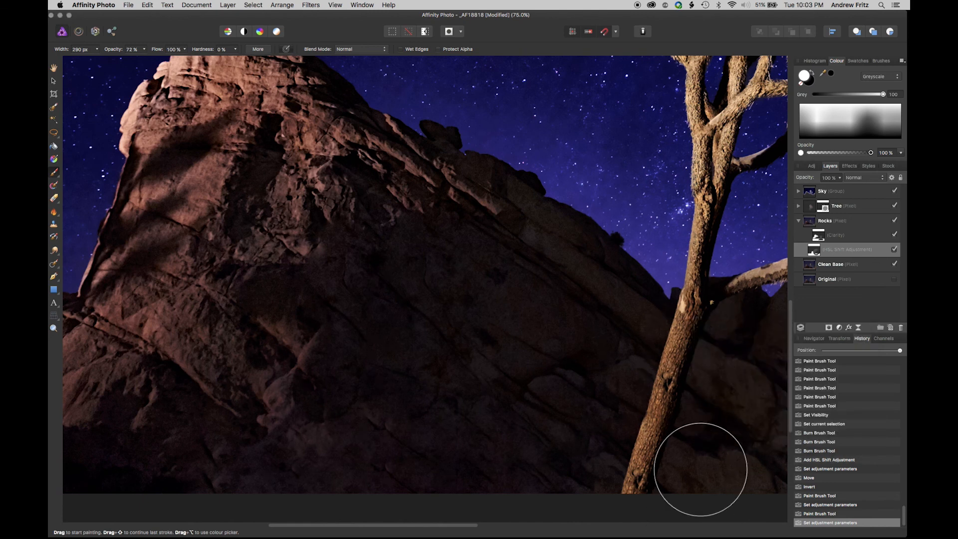
scroll(572, 342, down, 3)
scroll(571, 342, left, 3)
scroll(571, 342, up, 5)
scroll(571, 342, left, 2)
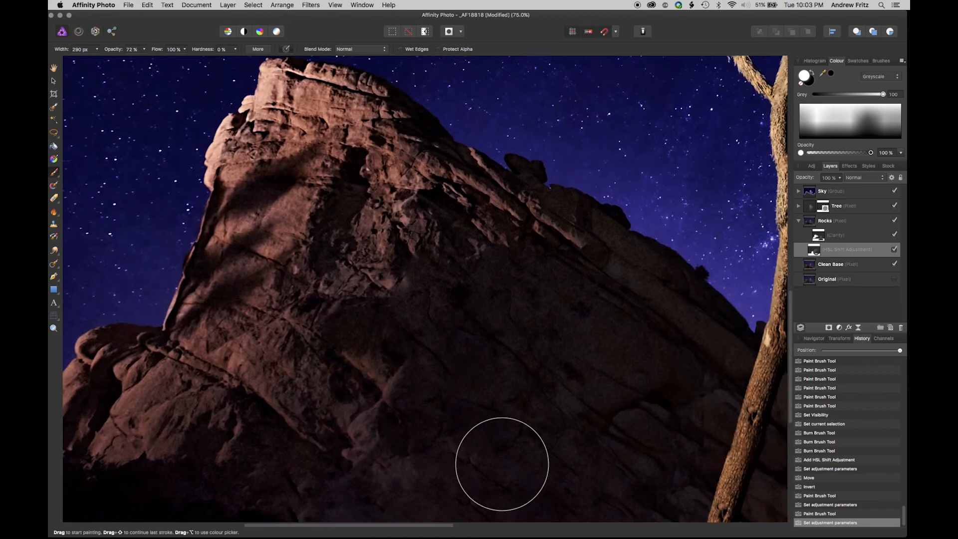
key(super+minus)
key(super+minus)
scroll(502, 464, up, 2)
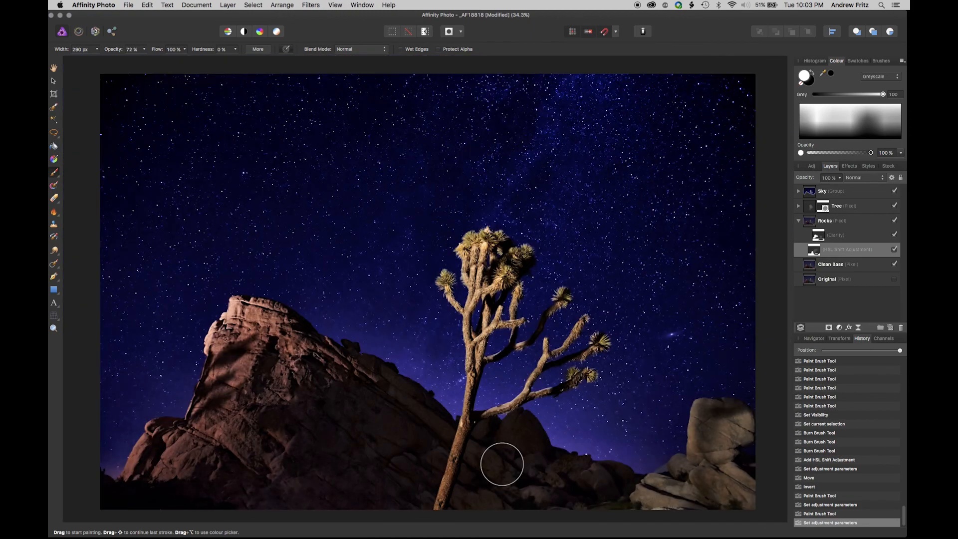
key(super+s)
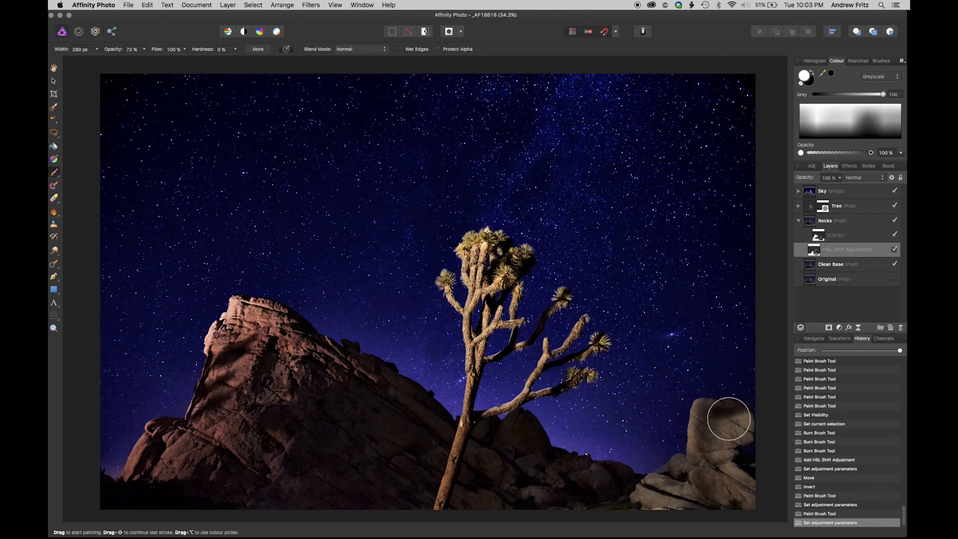
Step: Adjust the White Balance adjustment on the Sky group's Low Frequency layer, setting the tint to 0%
click(798, 190)
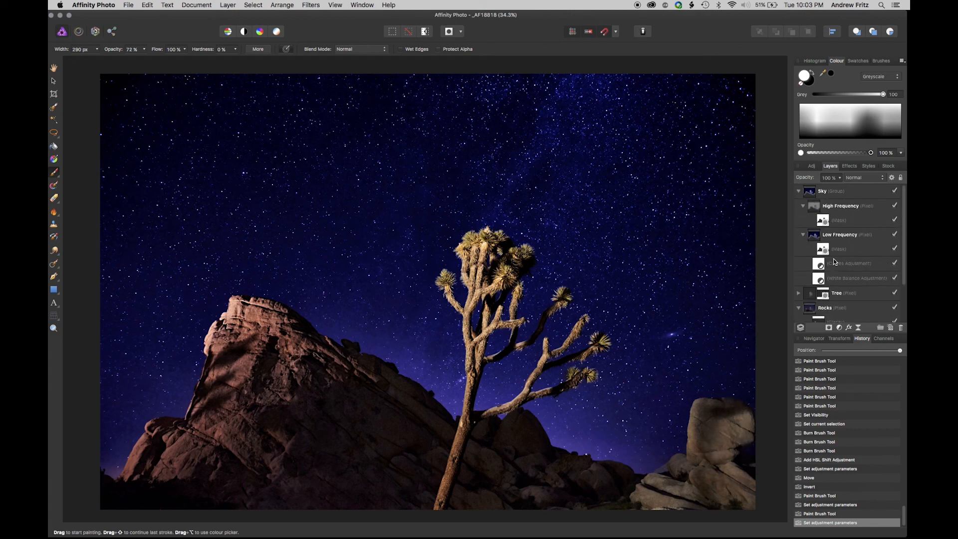
double_click(849, 280)
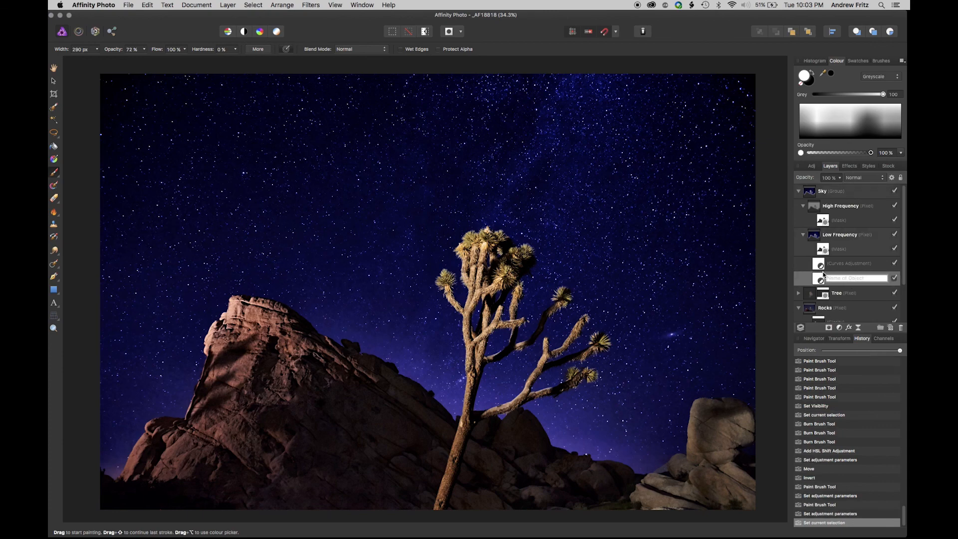
drag(755, 391, 775, 406)
text(0%)
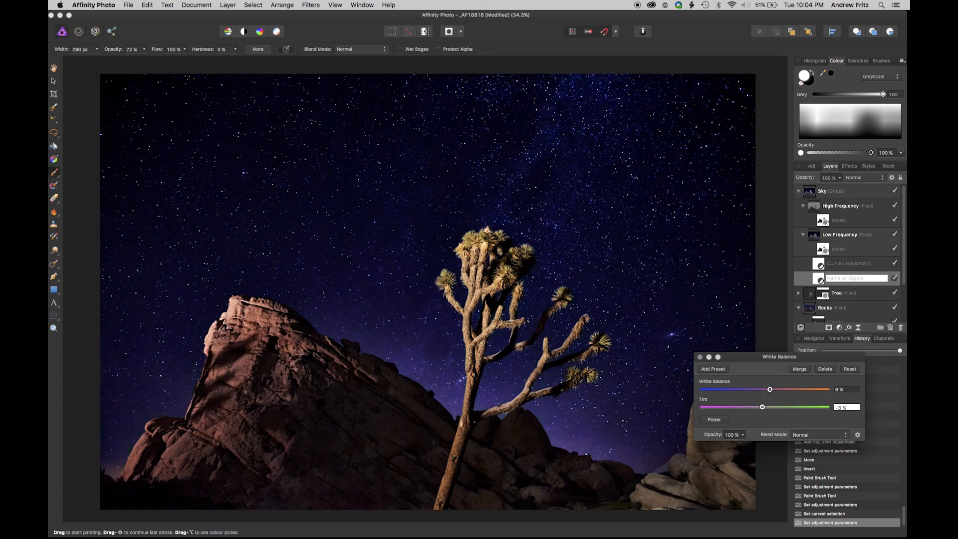
key(Return)
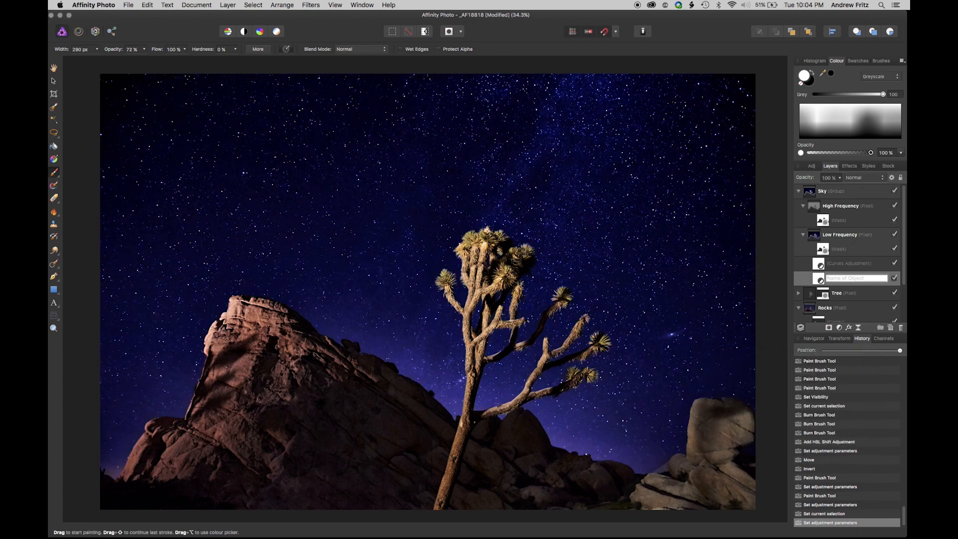
Step: Reshape the Low Frequency layer's Curves adjustment, lifting the midtones and pulling the shadow point down to the baseline for more sky contrast
double_click(818, 263)
drag(751, 348, 770, 330)
mouse_move(719, 408)
mouse_down()
mouse_move(745, 409)
mouse_move(699, 444)
mouse_move(709, 409)
mouse_up()
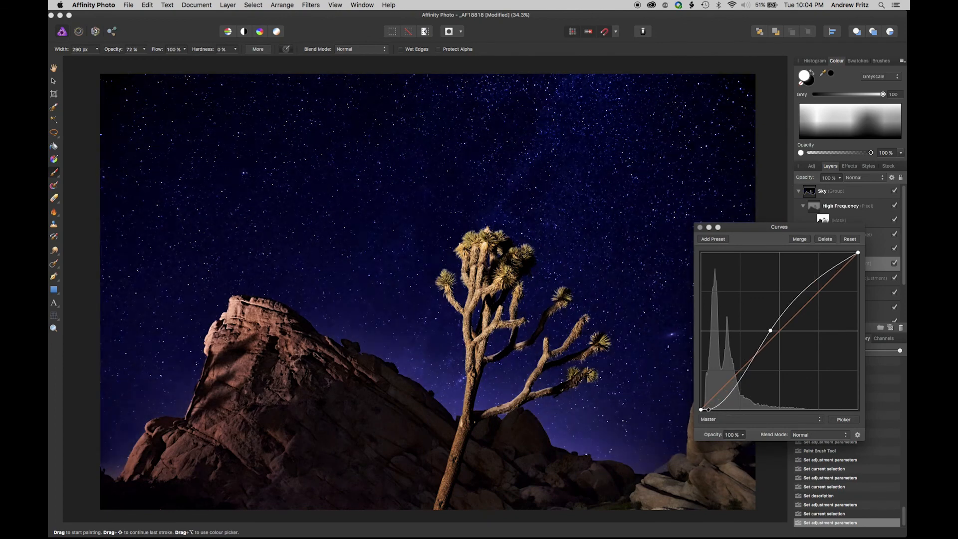
click(700, 228)
mouse_move(832, 537)
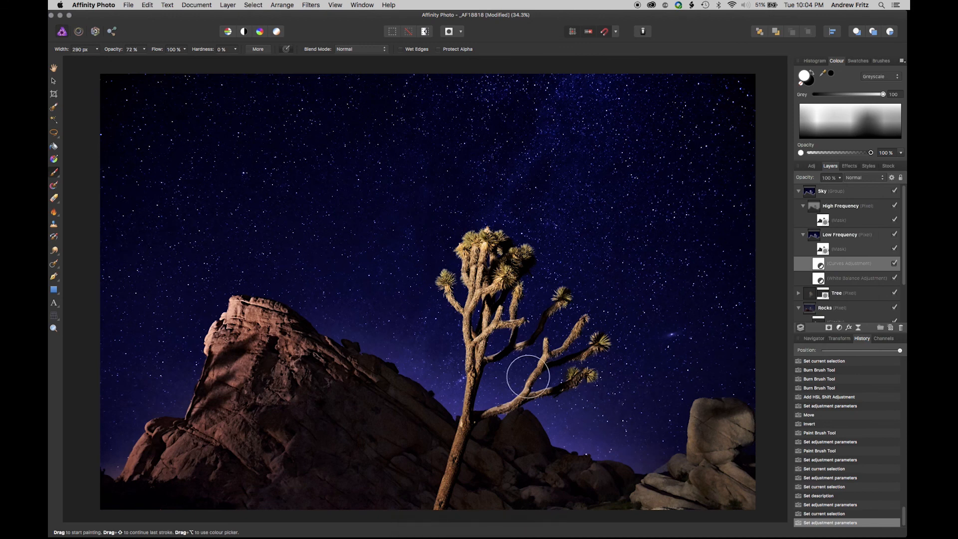
Step: Move the High Frequency layer's mask onto the Sky group so it masks the whole group
click(803, 235)
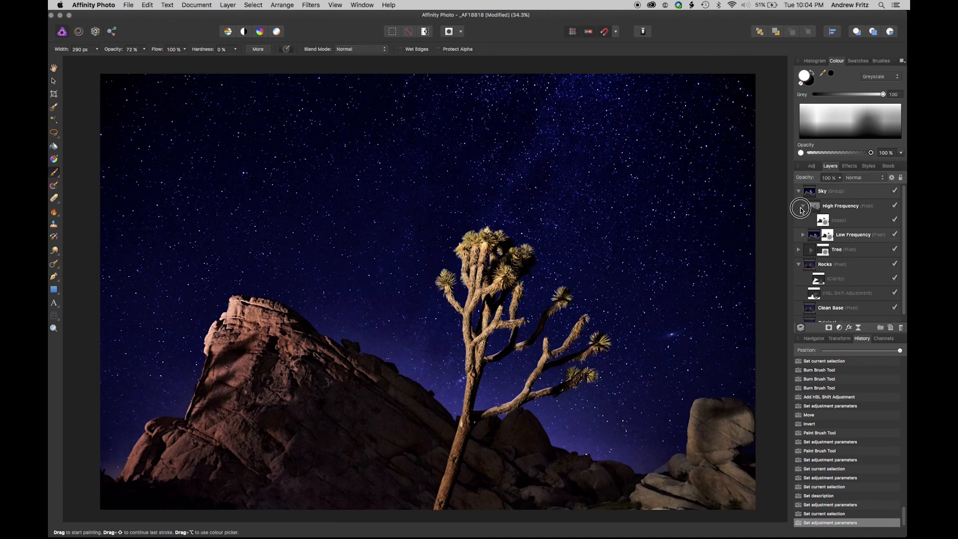
click(802, 206)
click(799, 192)
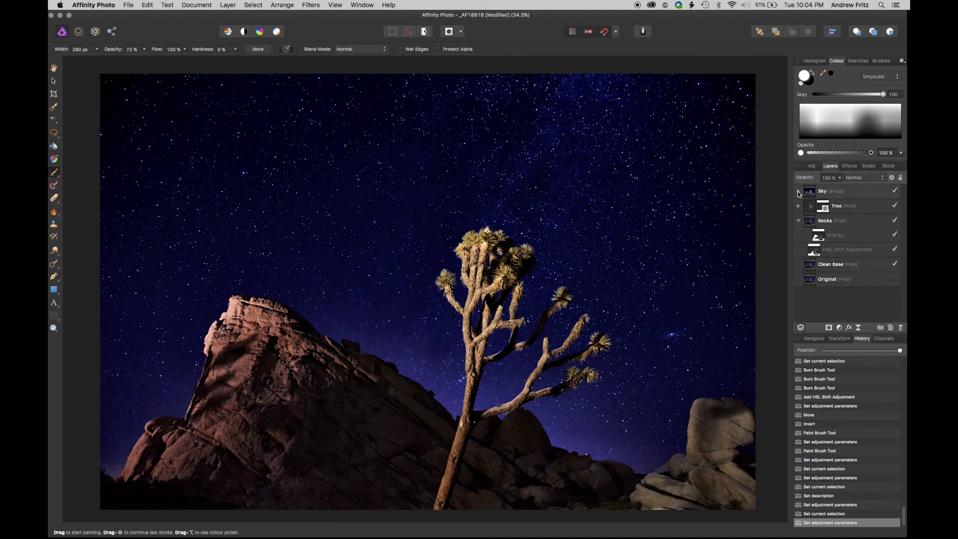
click(798, 193)
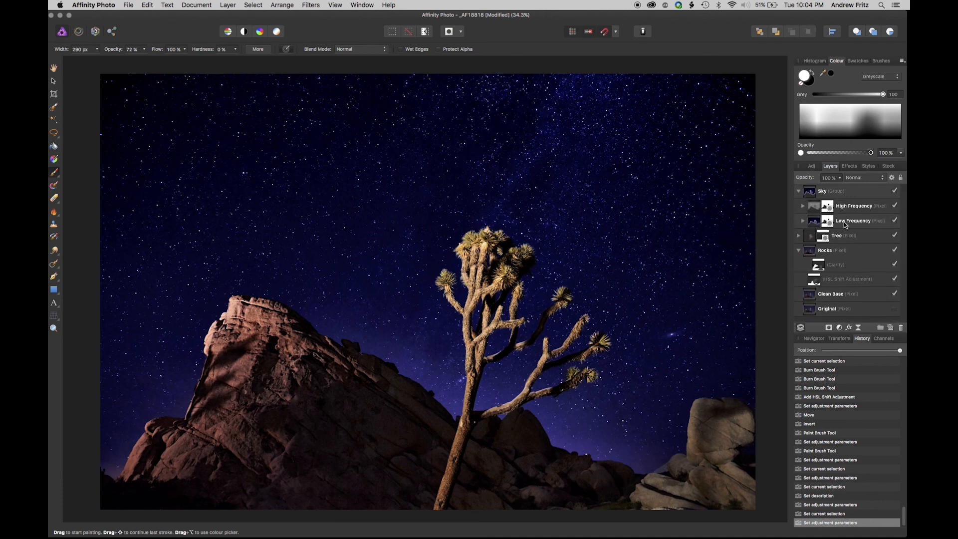
drag(825, 207, 814, 191)
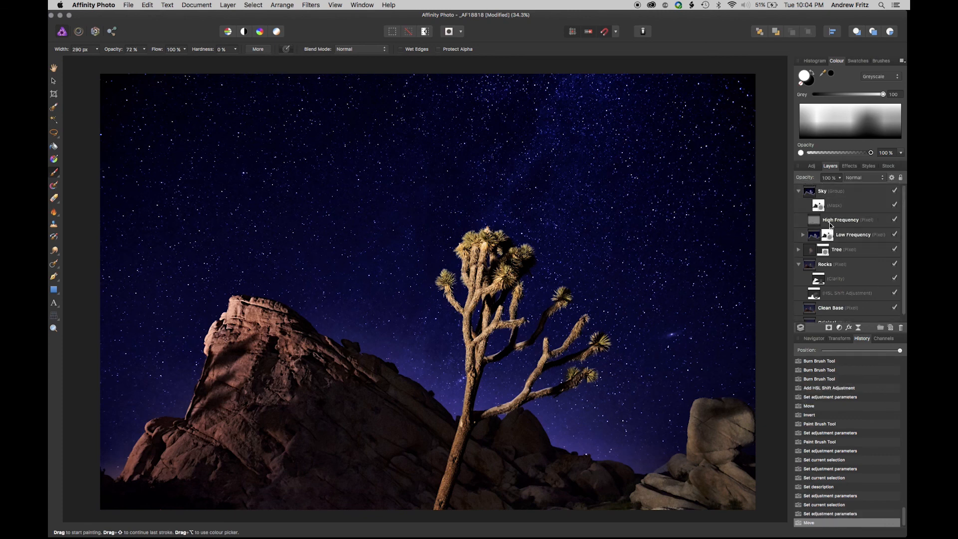
Step: Delete the redundant mask from the Low Frequency layer and collapse that layer
click(829, 238)
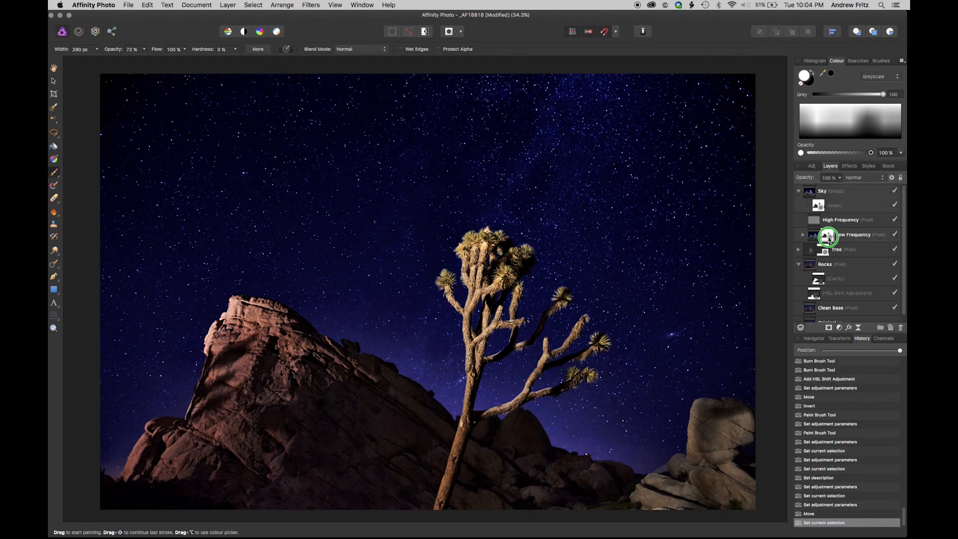
right_click(829, 239)
click(854, 280)
click(803, 235)
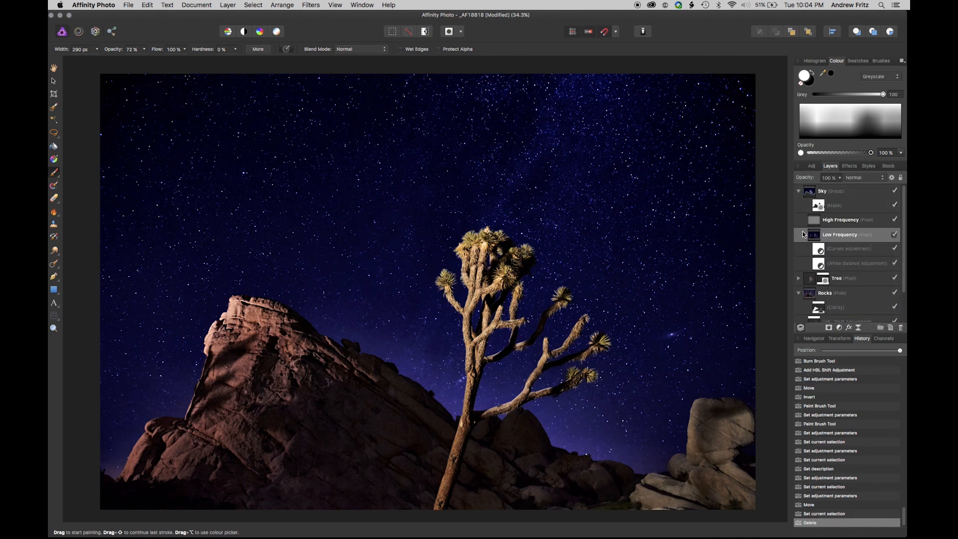
click(805, 235)
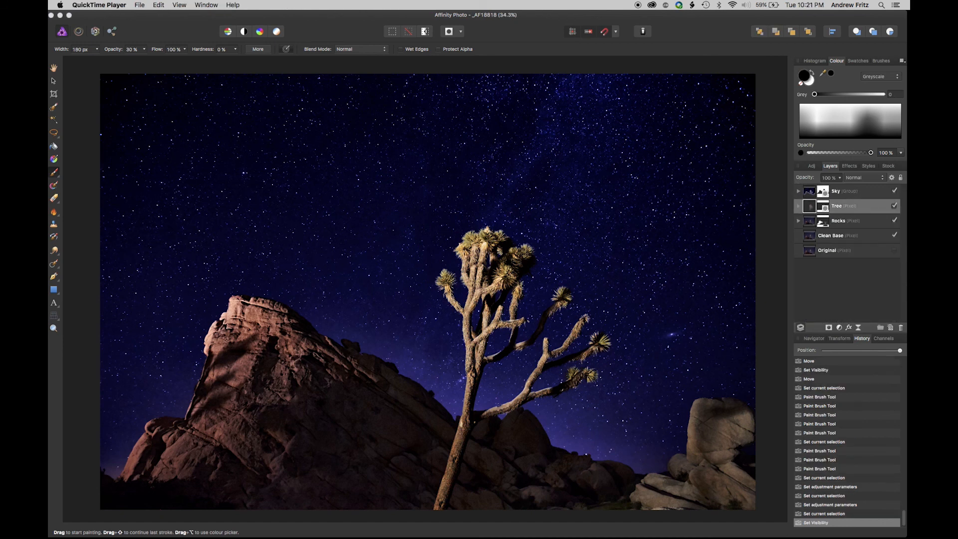
Step: Move the Original layer to the top of the stack and toggle its visibility to compare it with the edited photo
drag(838, 252, 846, 190)
click(895, 192)
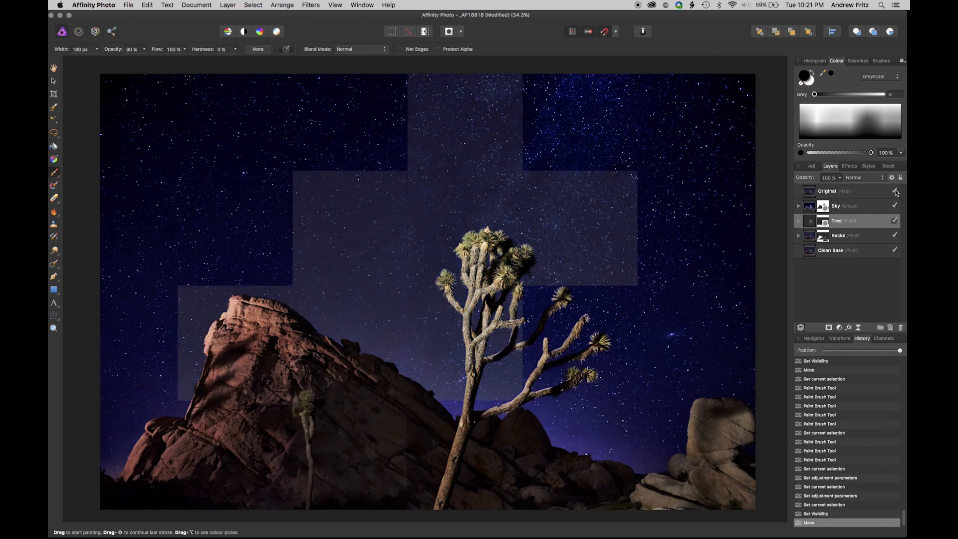
click(896, 192)
Step: Hide the Sky, Tree and Rocks layers to view the Clean Base layer on its own
click(897, 206)
click(896, 221)
click(895, 235)
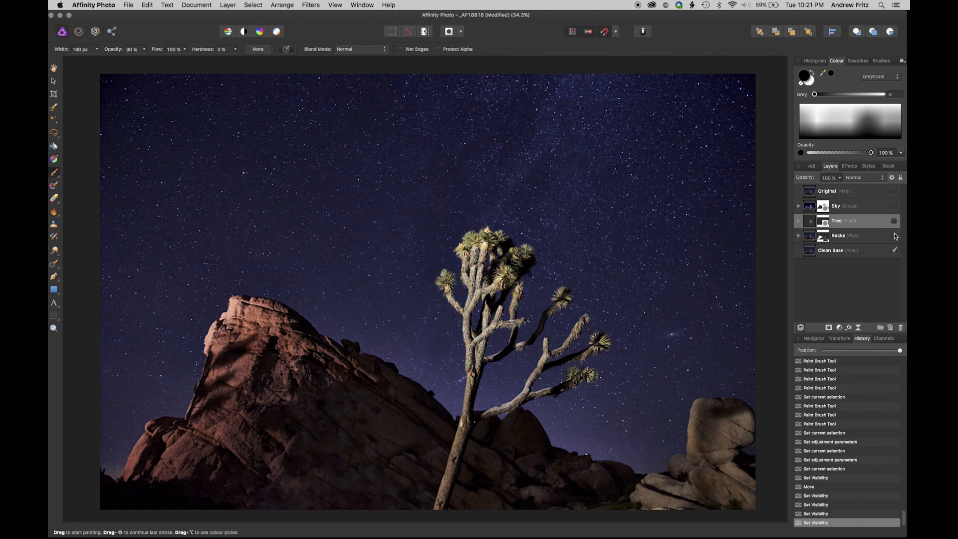